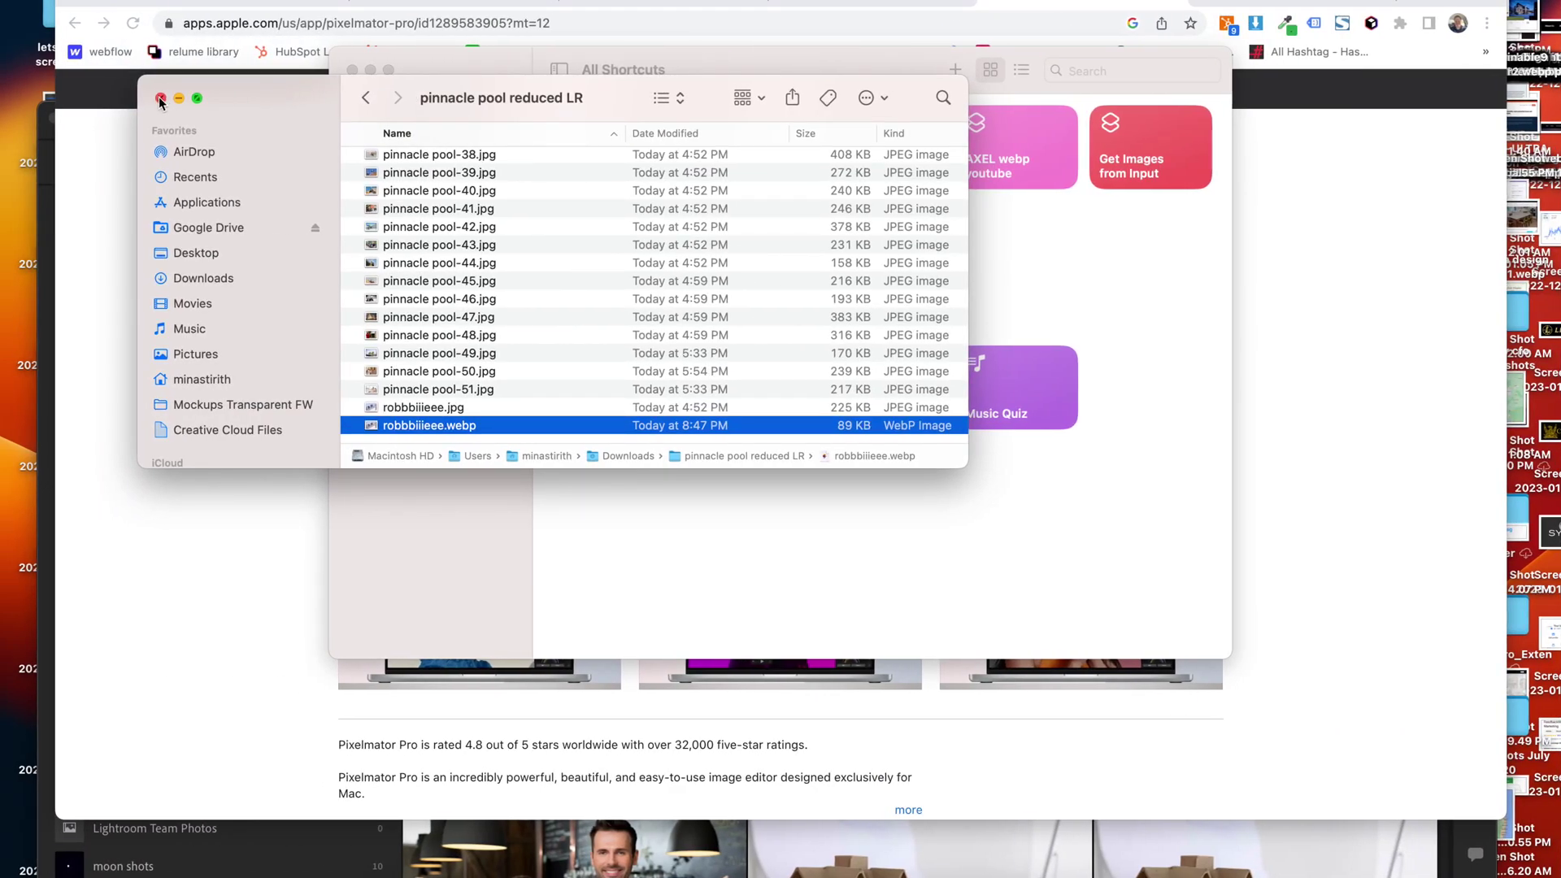
- Review the JPEG and WebP files in the "pinnacle pool reduced LR" folder, selecting a range of the JPEG images
{"action": "scroll", "coordinate": [435, 342], "scroll_direction": "up", "scroll_amount": 15}
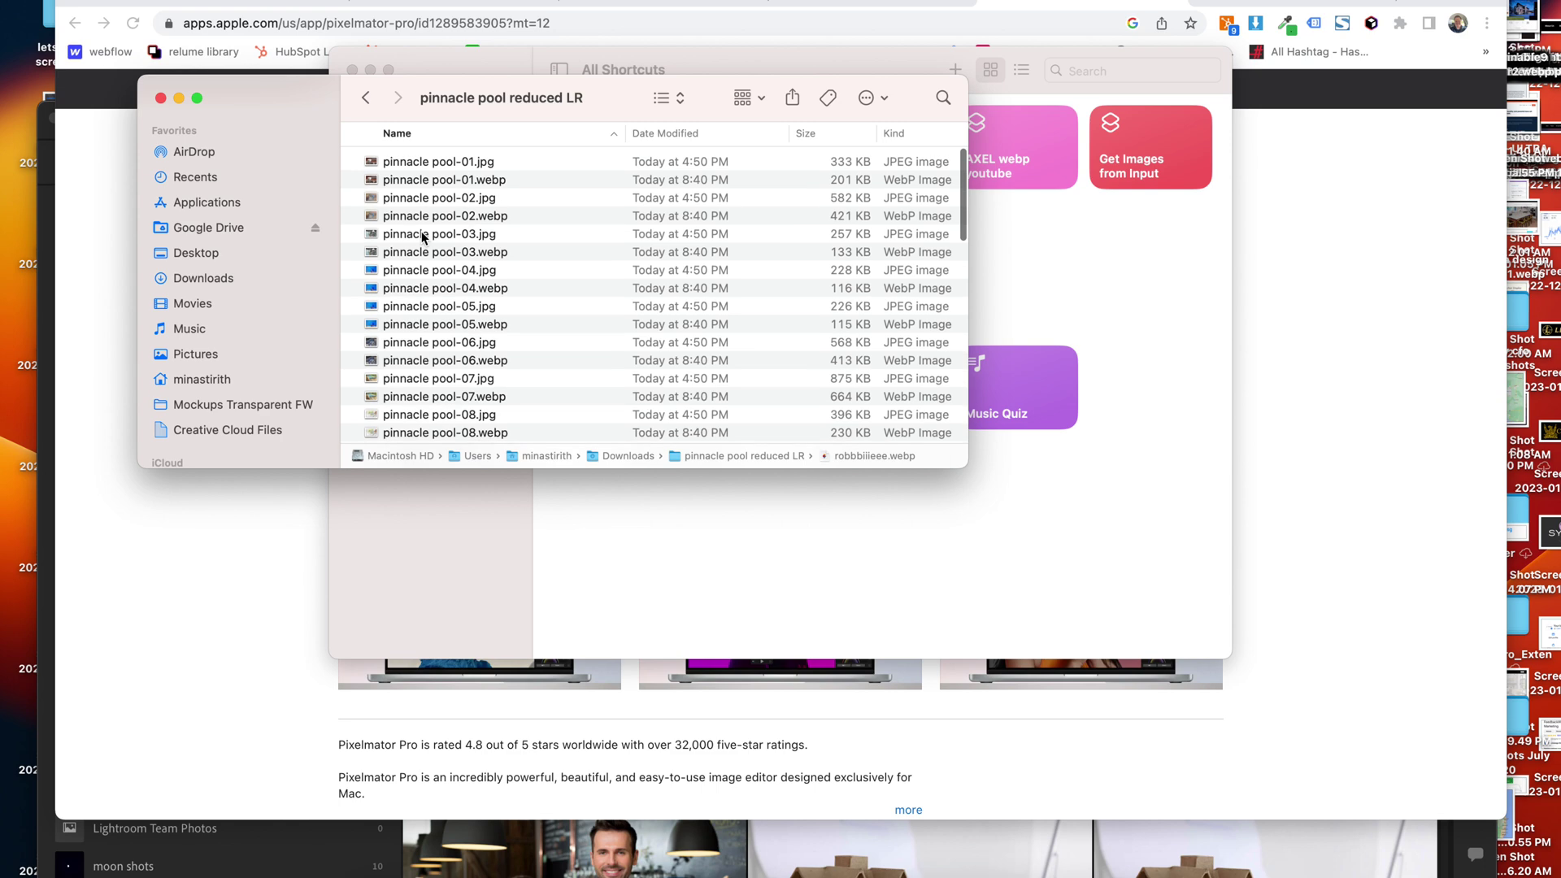
{"action": "scroll", "coordinate": [422, 235], "scroll_direction": "down", "scroll_amount": 10}
{"action": "left_click", "coordinate": [441, 235]}
{"action": "scroll", "coordinate": [452, 271], "scroll_direction": "down", "scroll_amount": 3}
{"action": "left_click", "coordinate": [453, 272], "text": "shift"}
{"action": "scroll", "coordinate": [453, 281], "scroll_direction": "up", "scroll_amount": 3}
{"action": "scroll", "coordinate": [451, 268], "scroll_direction": "down", "scroll_amount": 1}
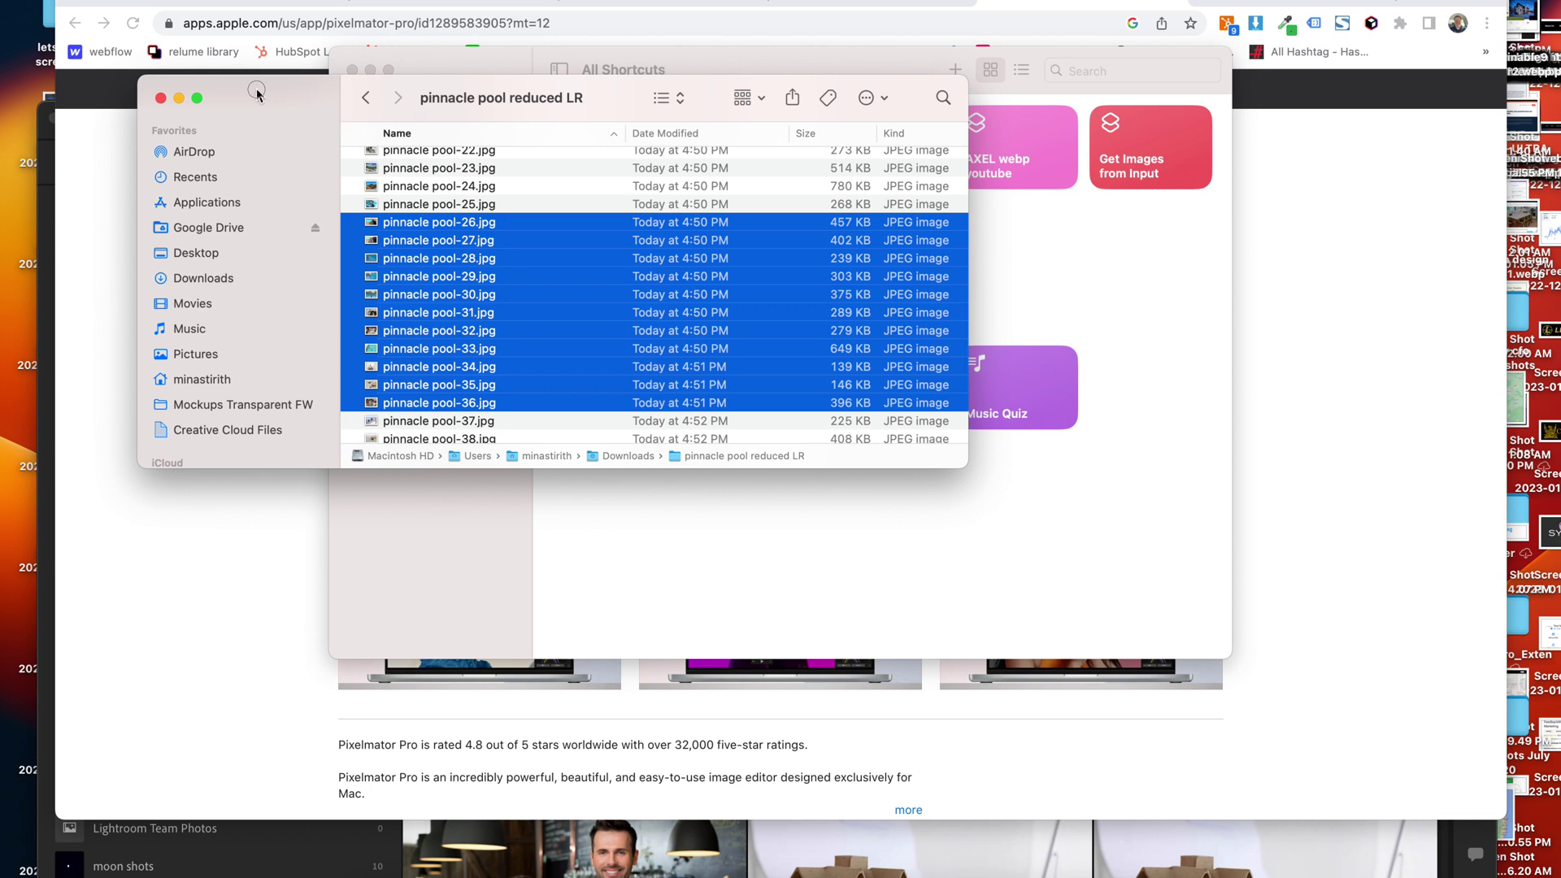
- Close the "pinnacle pool reduced LR" folder window and bring the Pixelmator Pro App Store page to the front
{"action": "left_click_drag", "start_coordinate": [268, 96], "coordinate": [247, 273]}
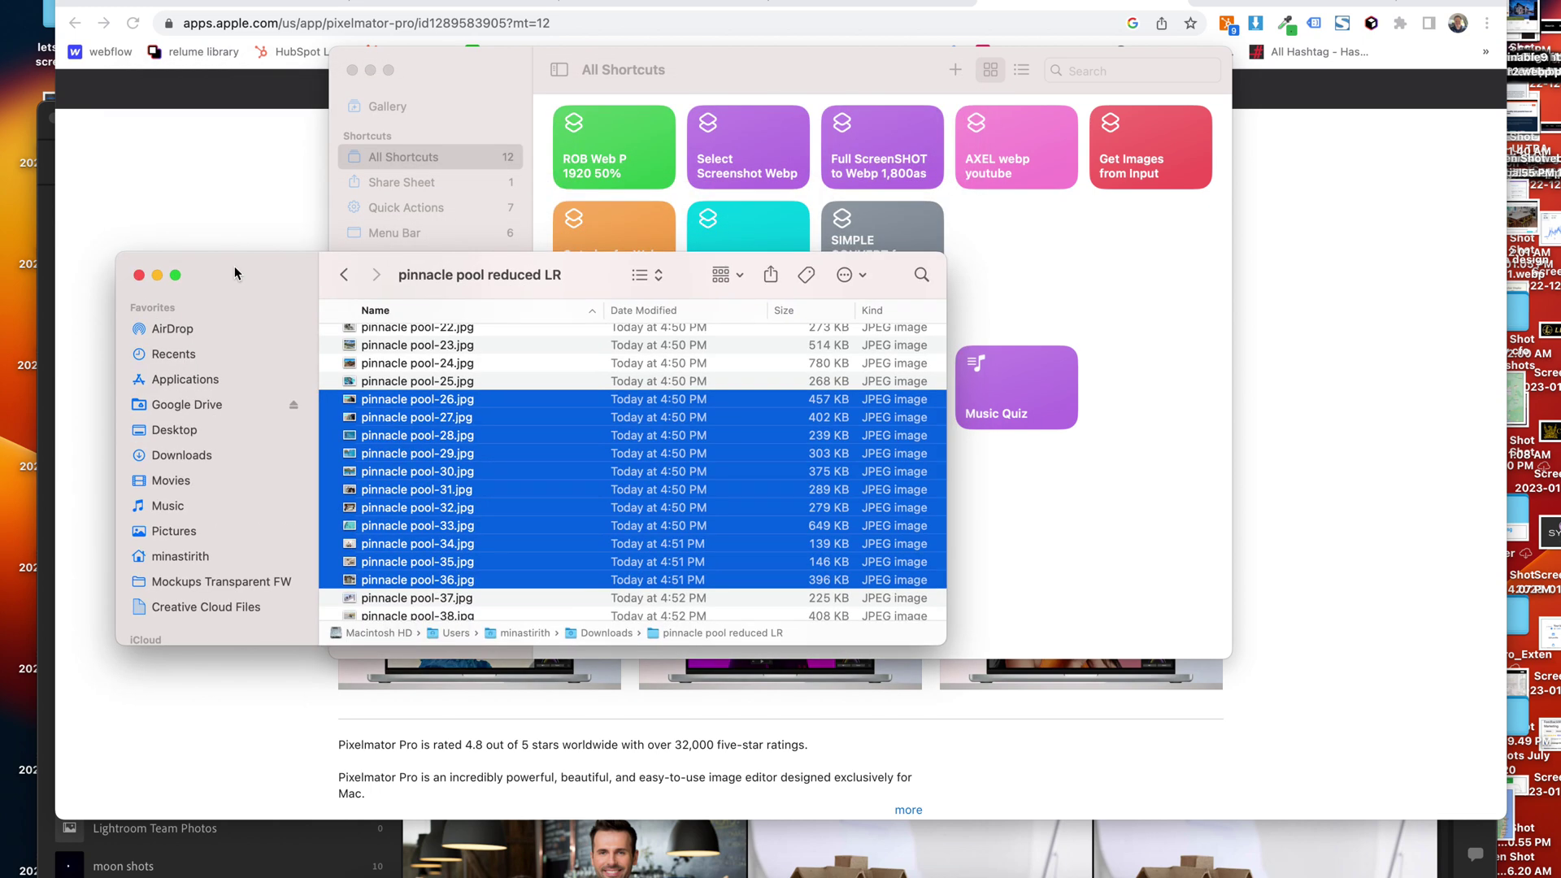
{"action": "left_click", "coordinate": [139, 277]}
{"action": "left_click_drag", "start_coordinate": [450, 65], "coordinate": [372, 195]}
{"action": "left_click", "coordinate": [268, 195]}
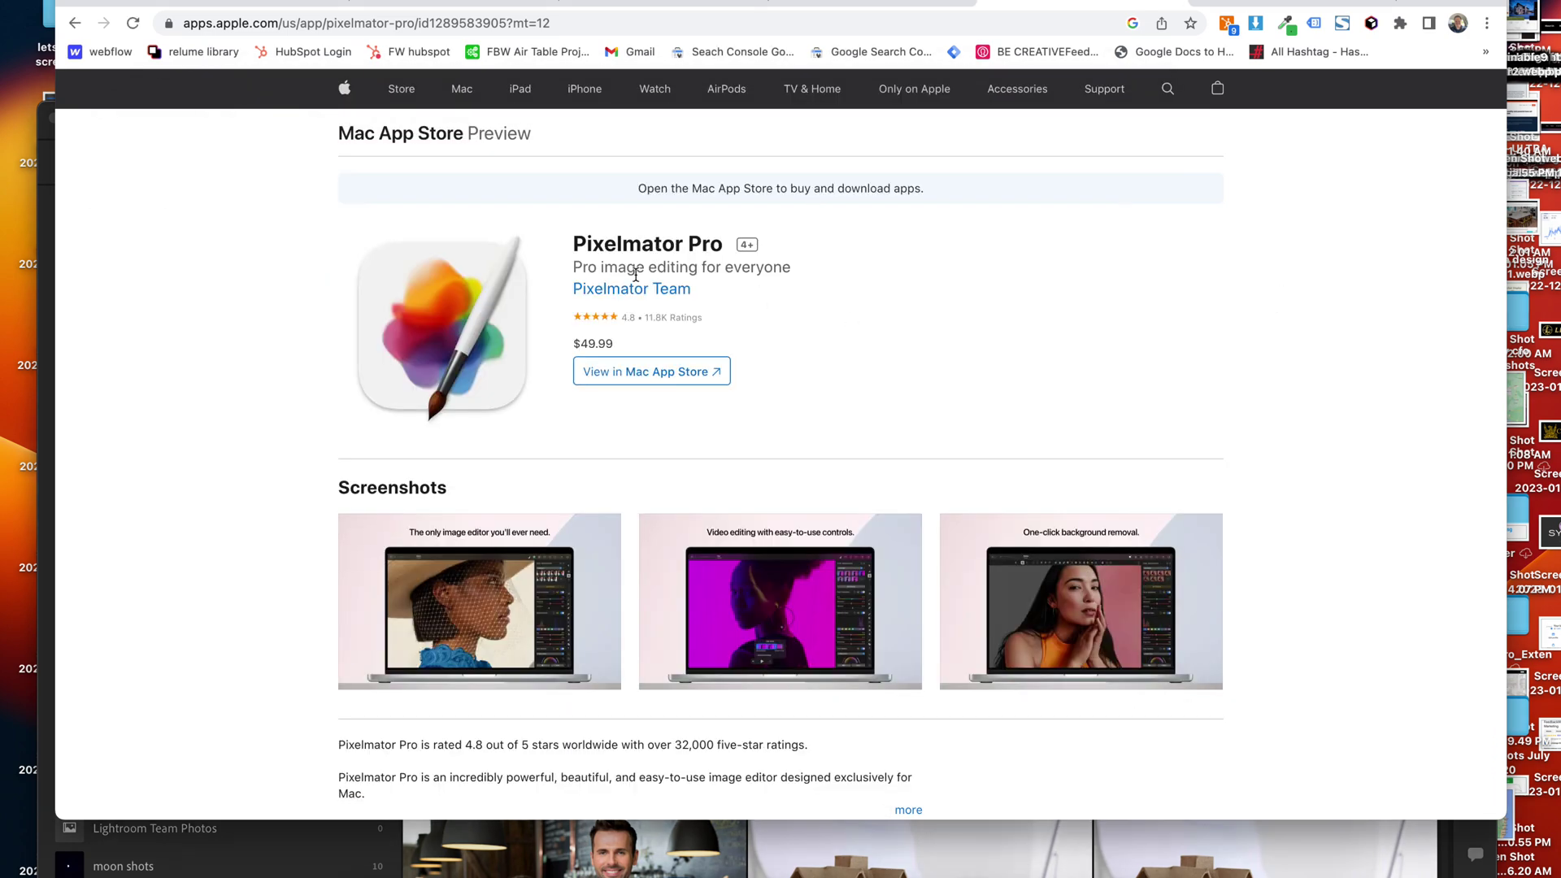
- Examine the Pixelmator Pro App Store page, including its price, ratings and app information
{"action": "scroll", "coordinate": [636, 273], "scroll_direction": "up", "scroll_amount": 3}
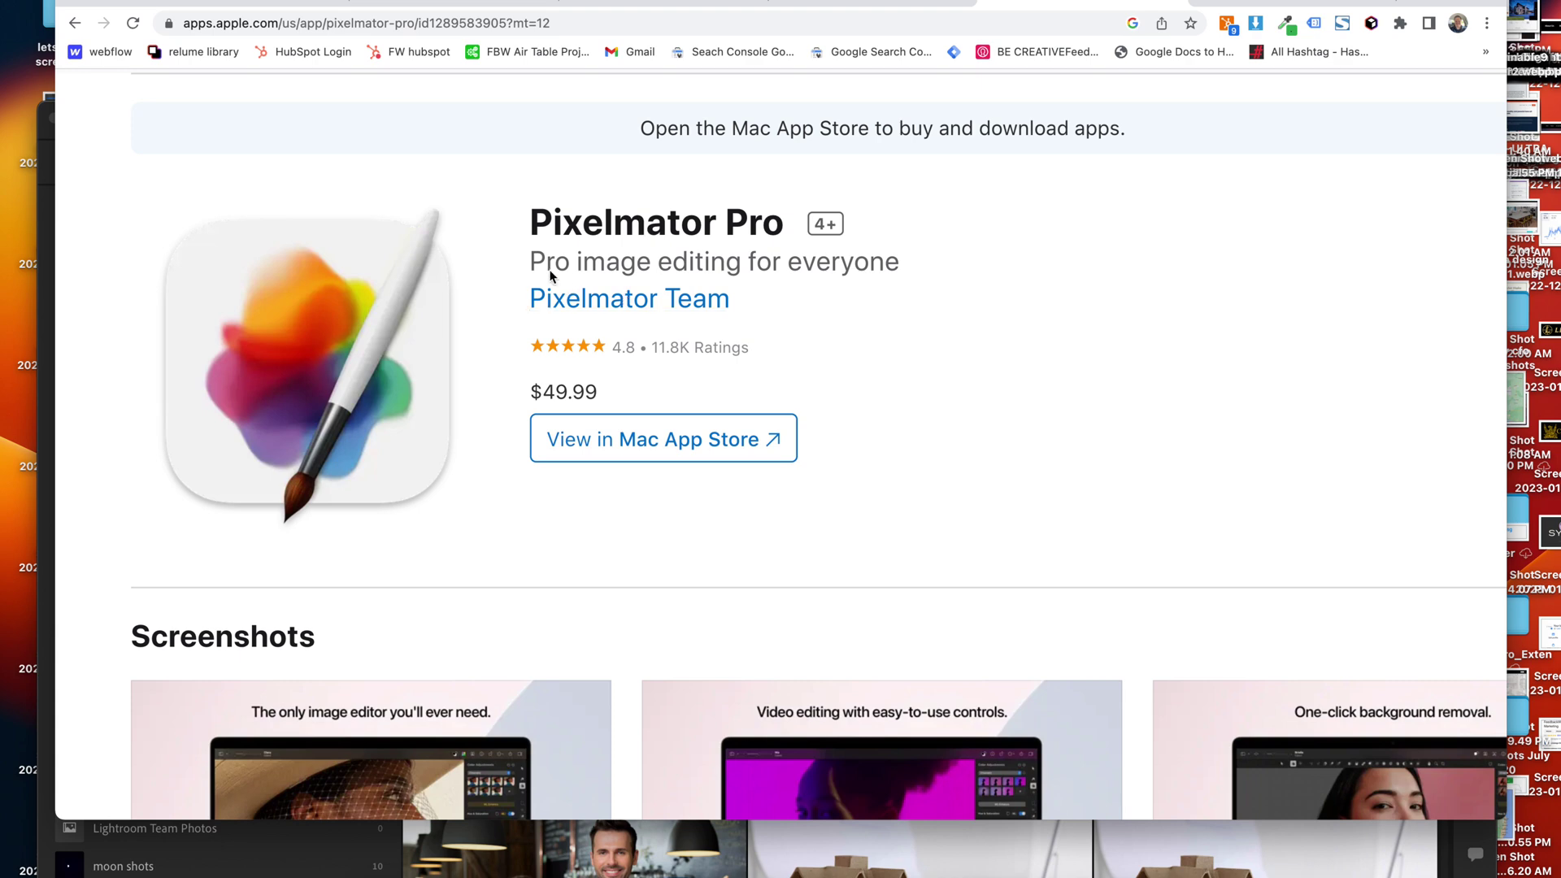
{"action": "triple_click", "coordinate": [571, 393]}
{"action": "left_click", "coordinate": [786, 395]}
{"action": "scroll", "coordinate": [785, 398], "scroll_direction": "down", "scroll_amount": 3}
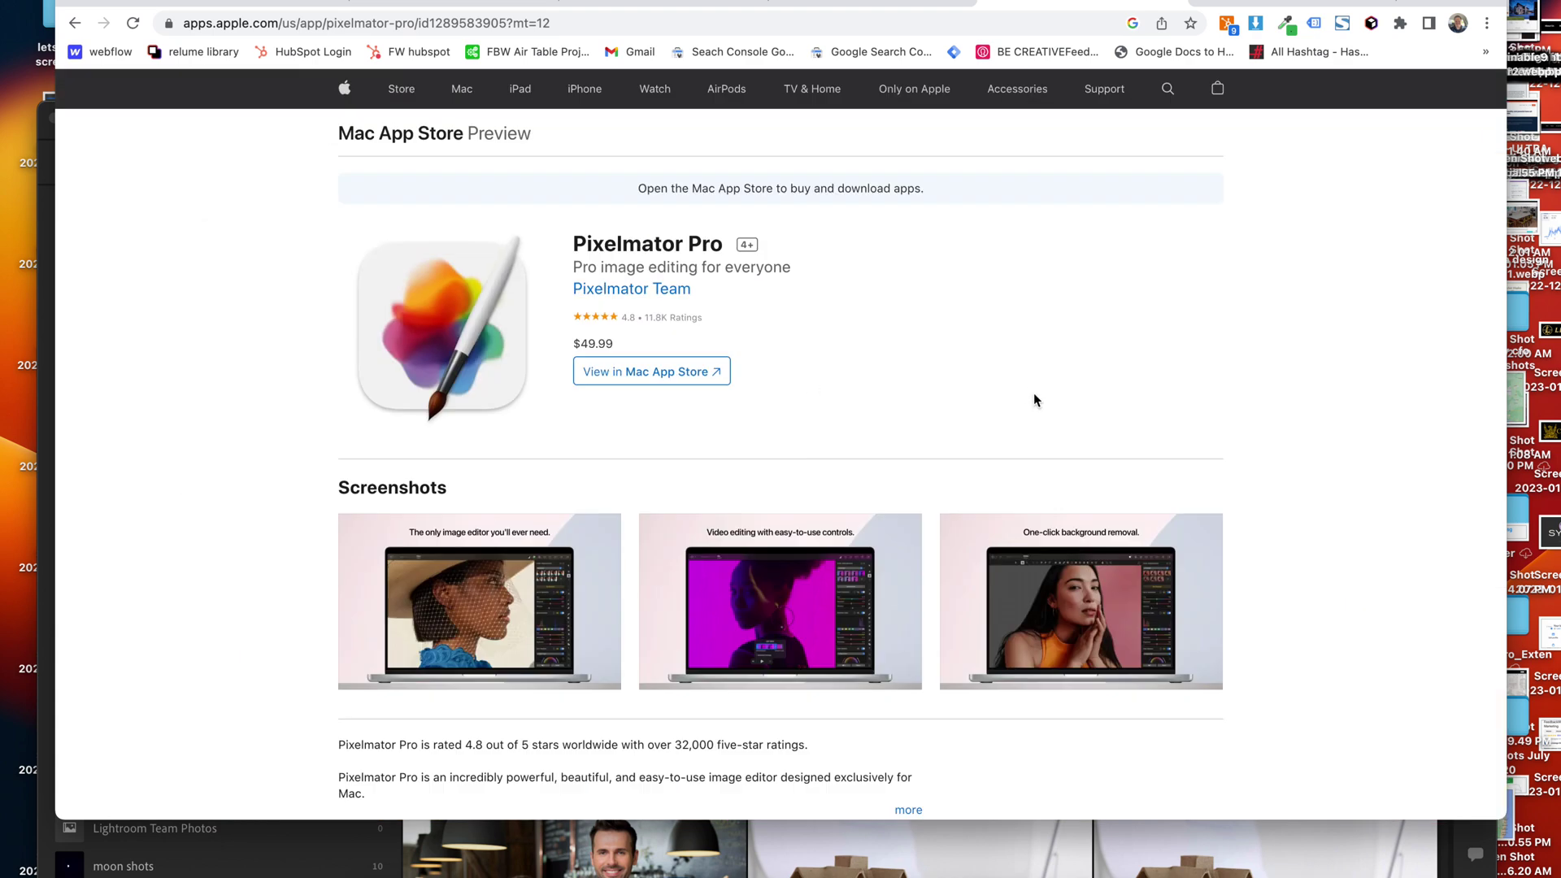
{"action": "scroll", "coordinate": [1034, 398], "scroll_direction": "down", "scroll_amount": 15}
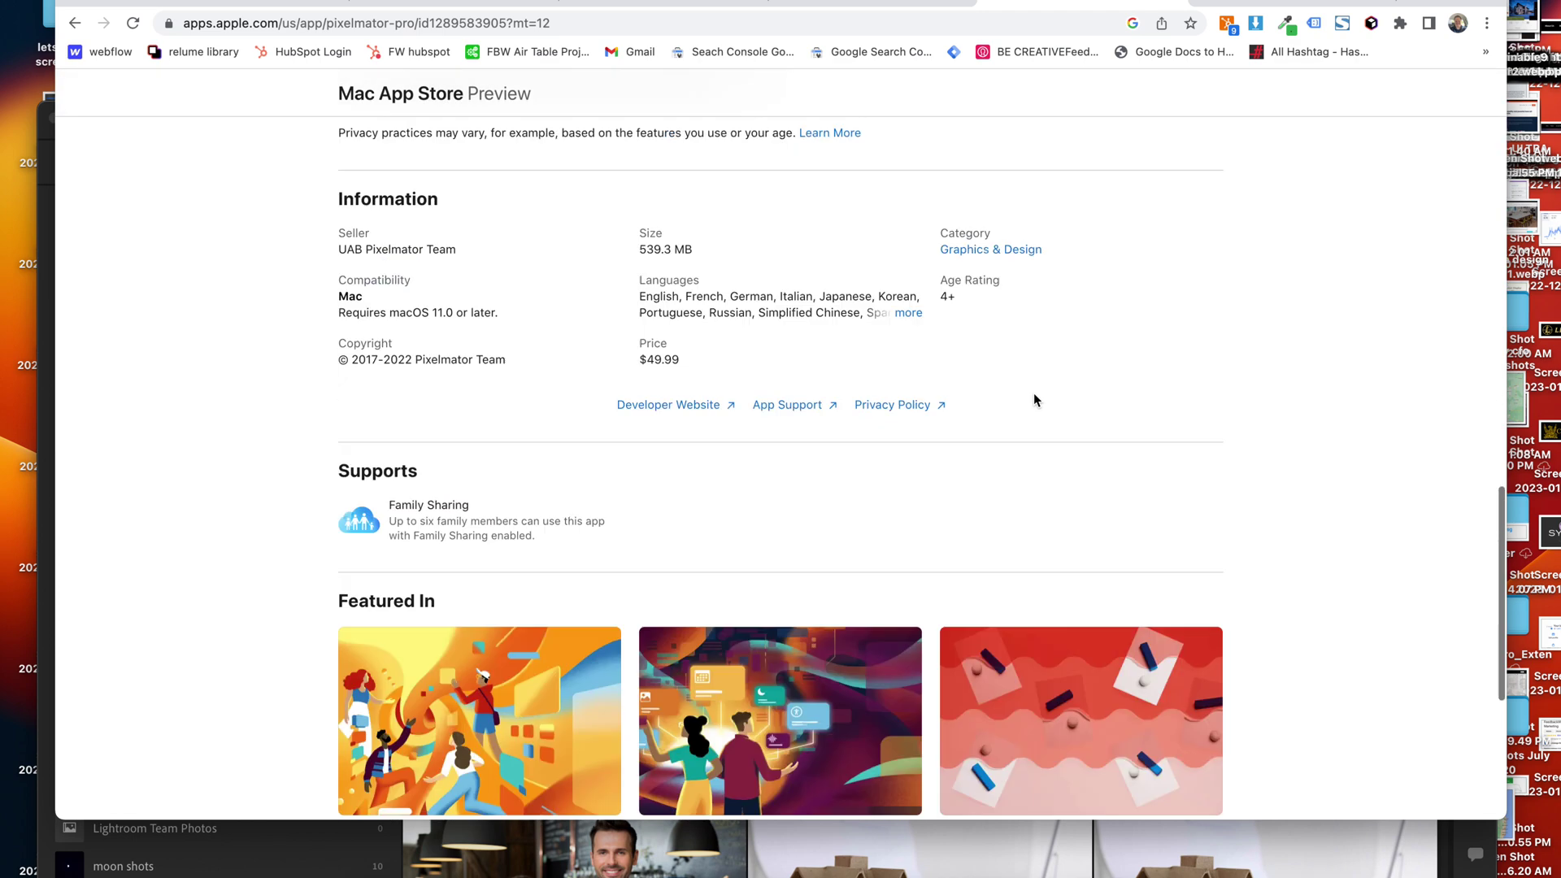
{"action": "scroll", "coordinate": [1034, 398], "scroll_direction": "up", "scroll_amount": 15}
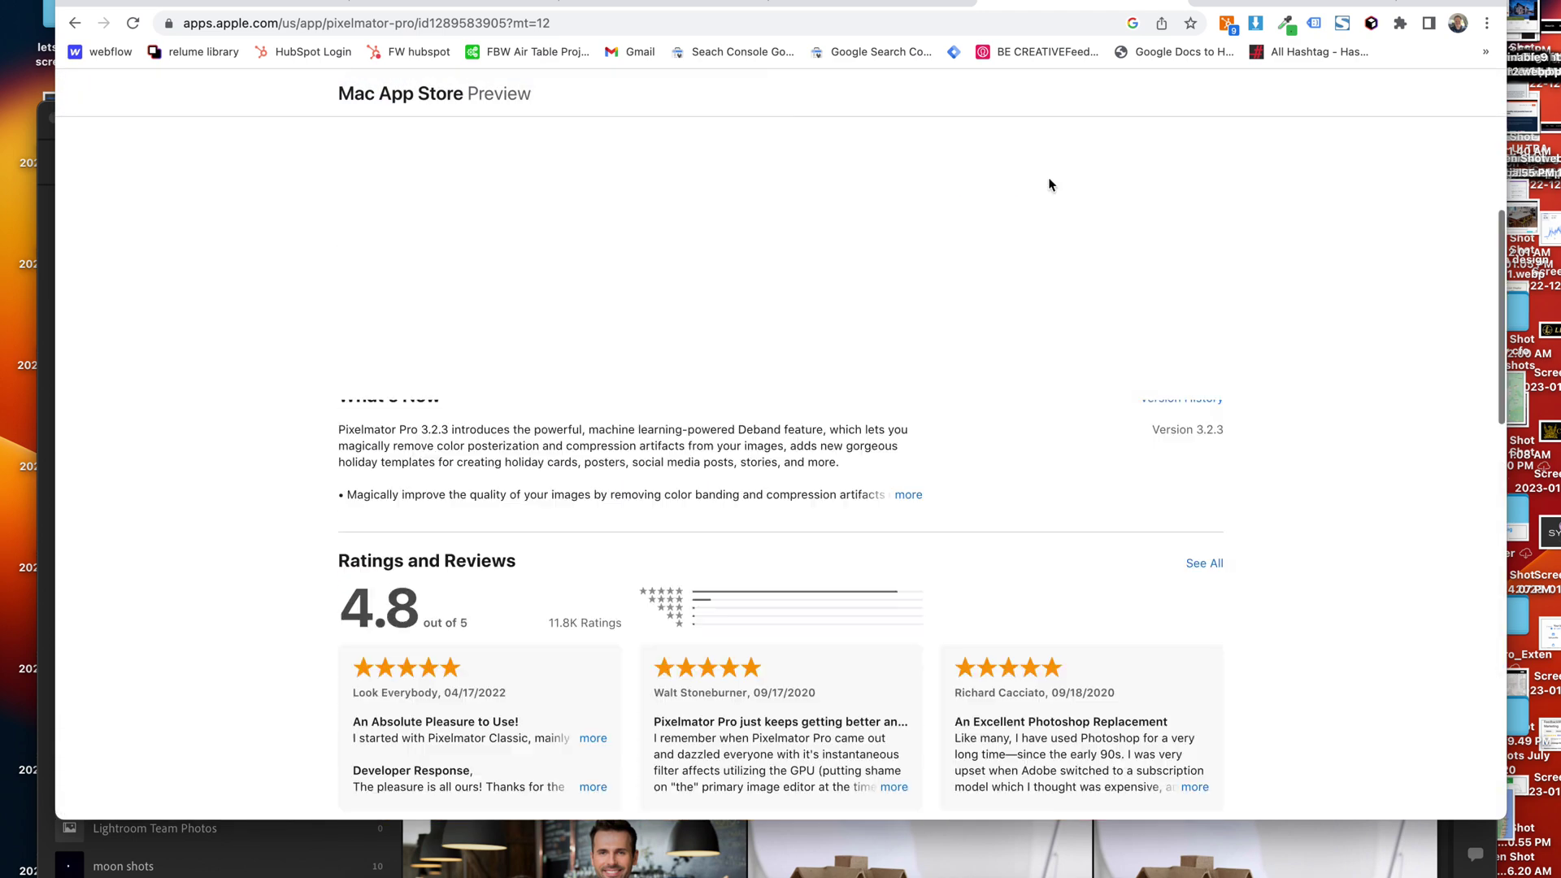
{"action": "scroll", "coordinate": [1082, 333], "scroll_direction": "up", "scroll_amount": 3}
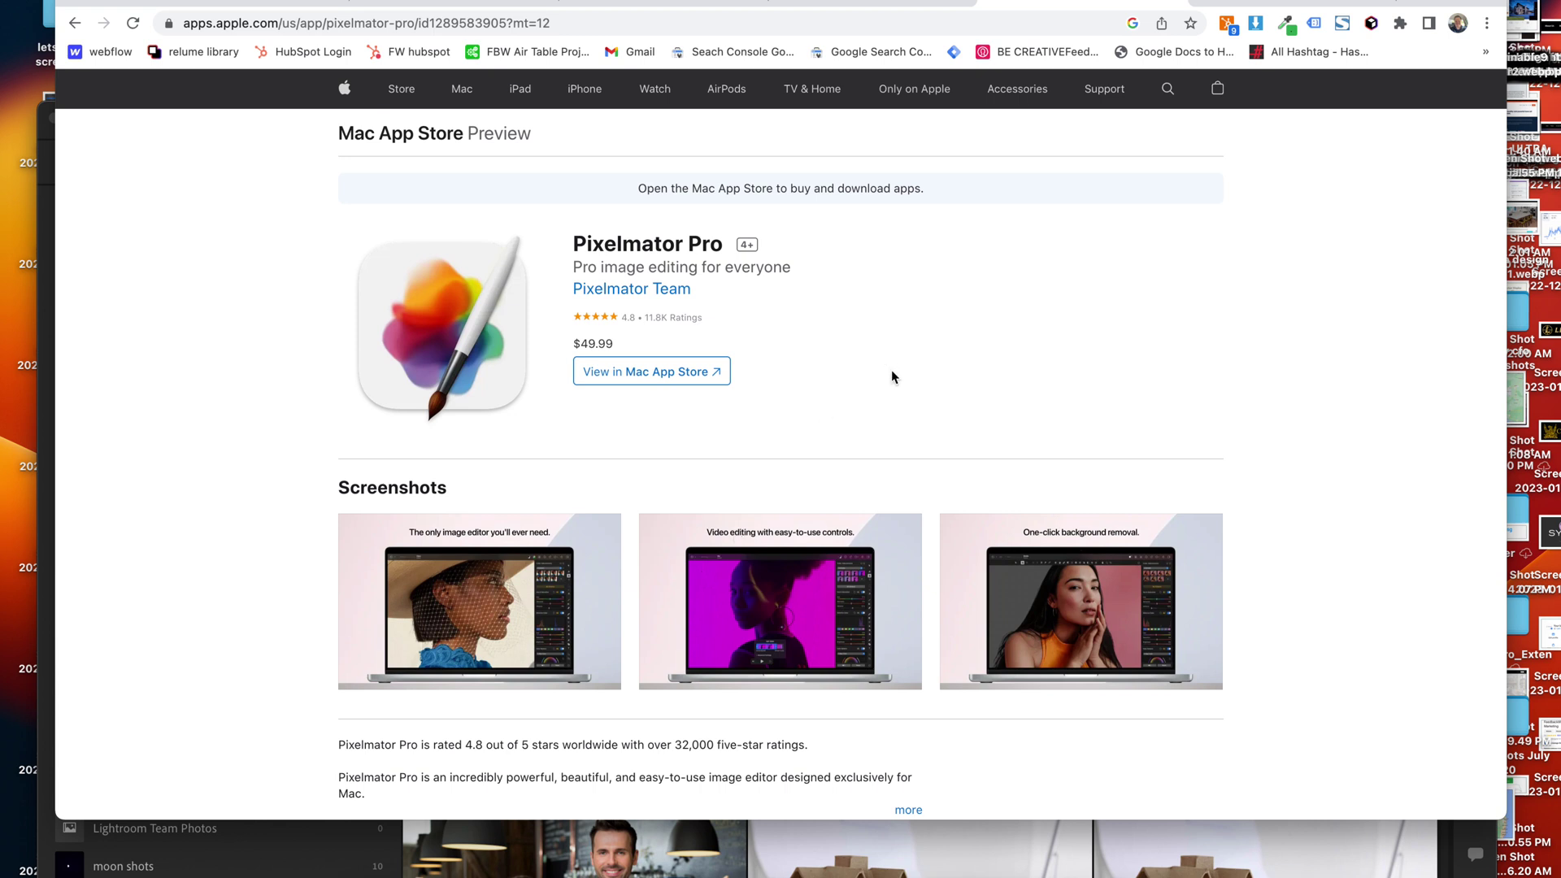
- Open the Shortcuts app and place its window in front of the browser page
{"action": "key", "text": "super+space"}
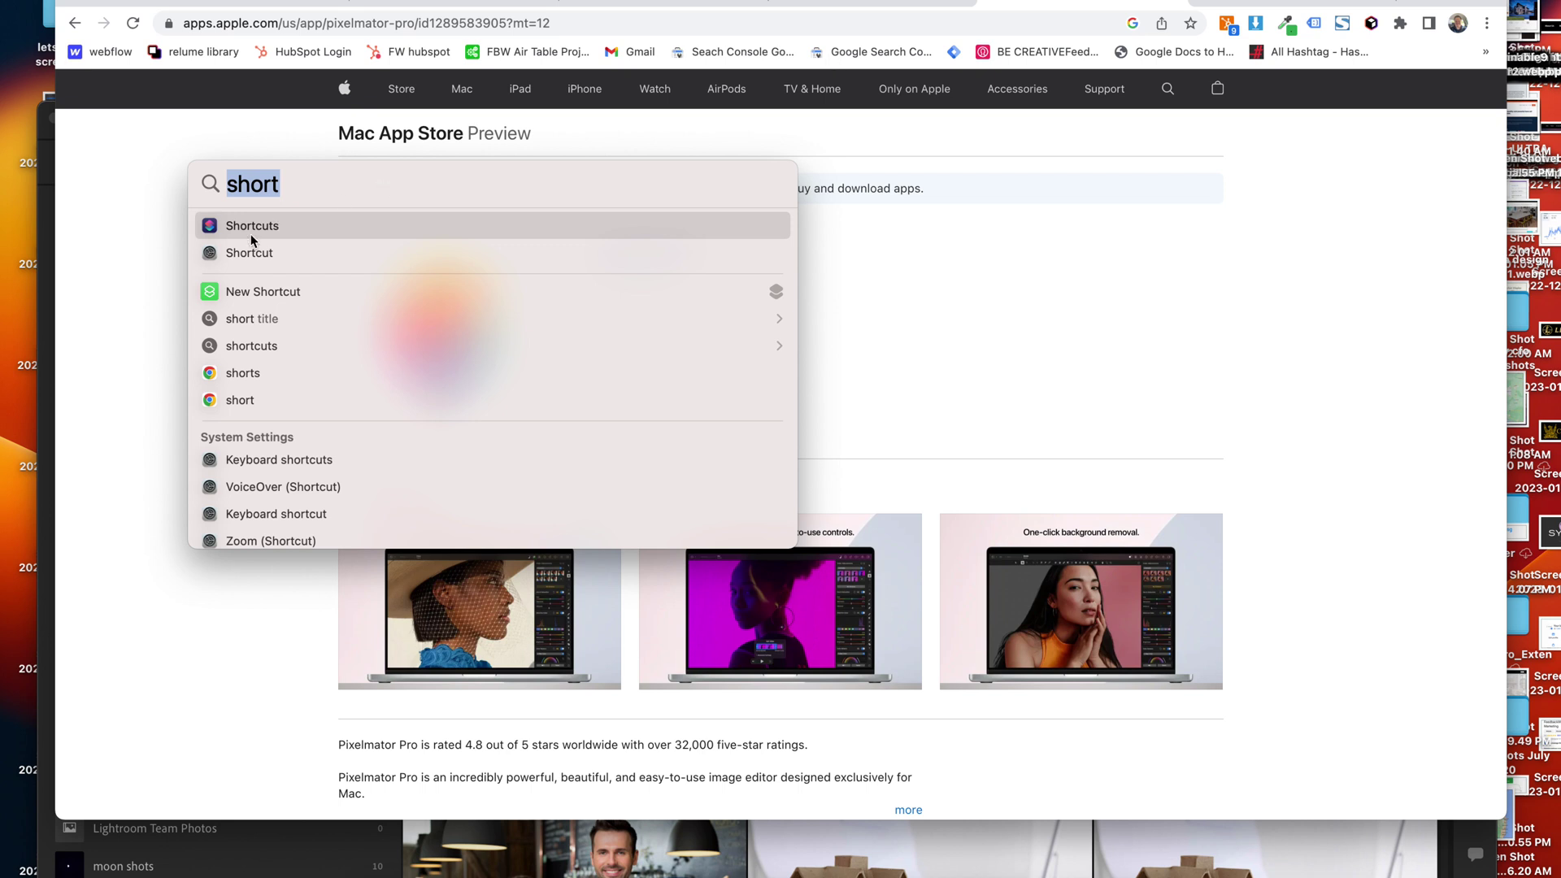
{"action": "left_click", "coordinate": [291, 184]}
{"action": "left_click", "coordinate": [274, 227]}
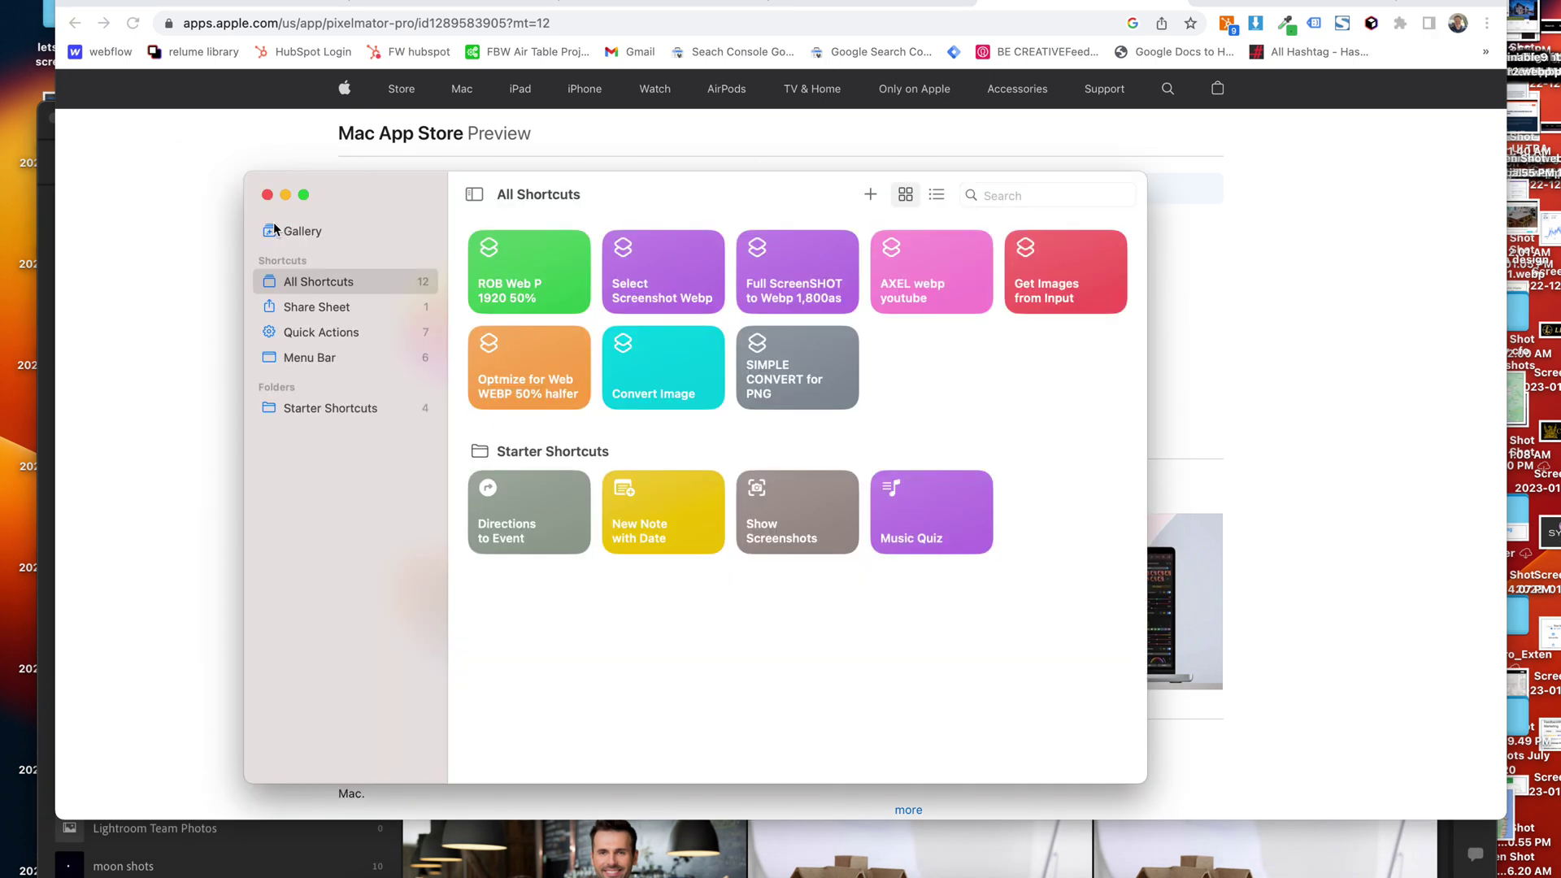
{"action": "left_click_drag", "start_coordinate": [657, 196], "coordinate": [1021, 274]}
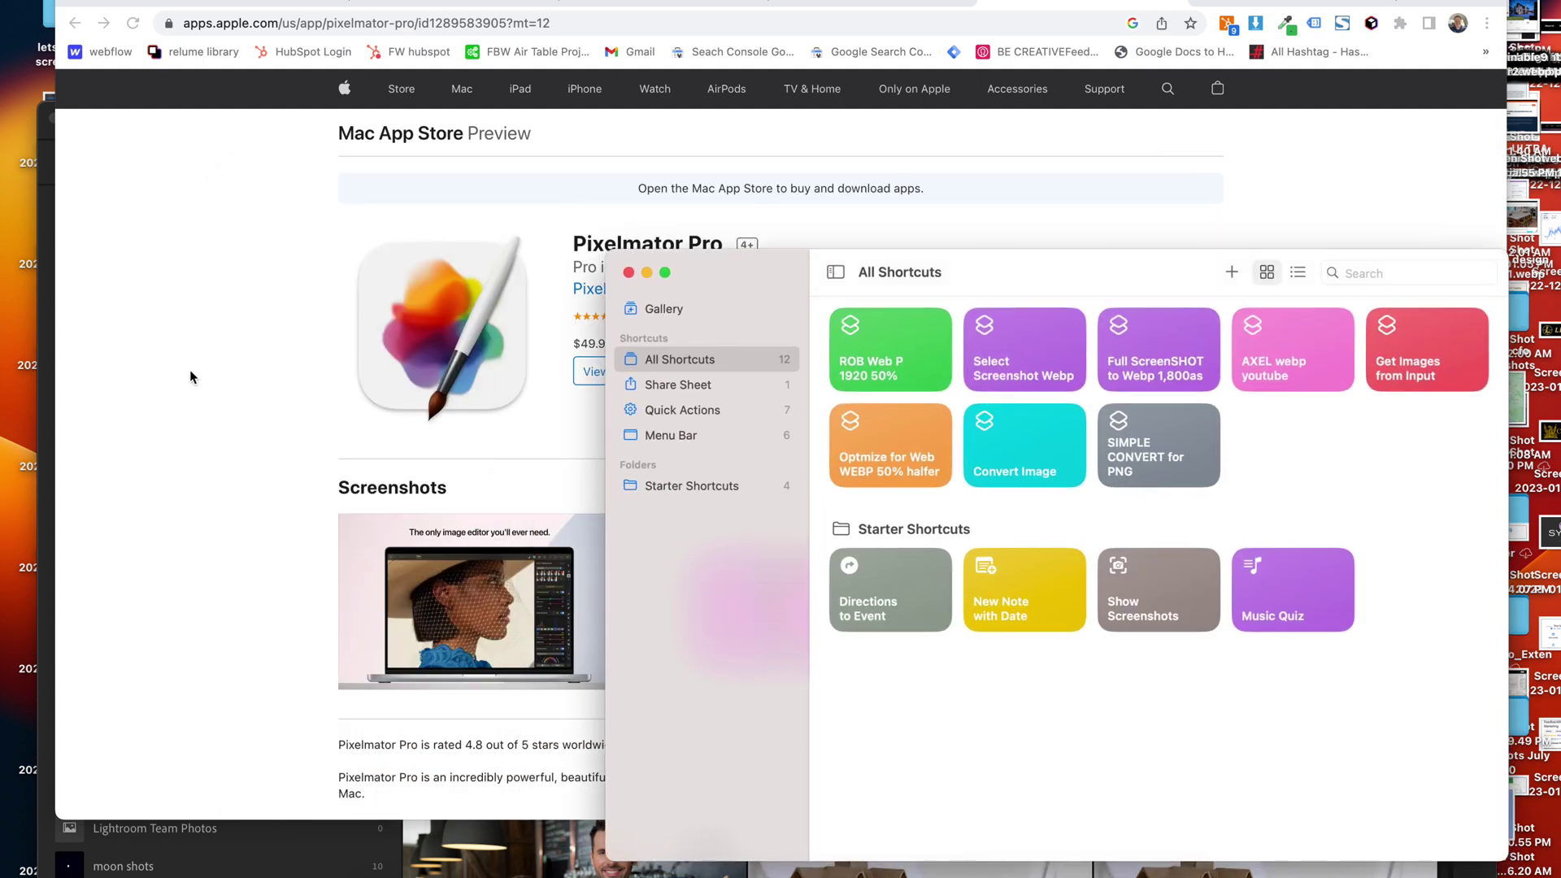
{"action": "left_click", "coordinate": [203, 360]}
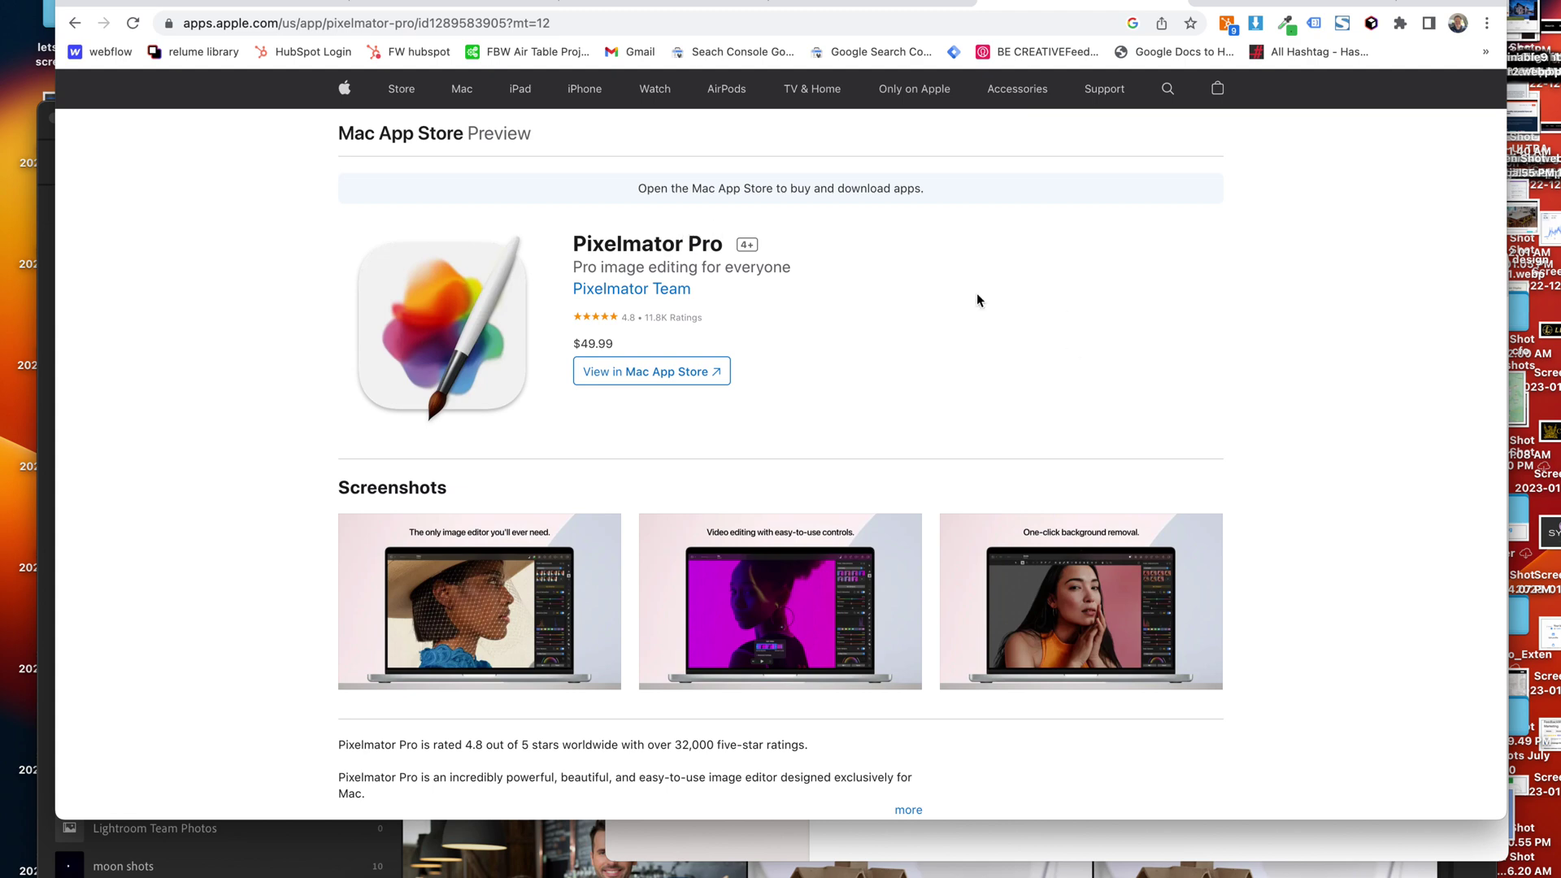
{"action": "left_click", "coordinate": [975, 874]}
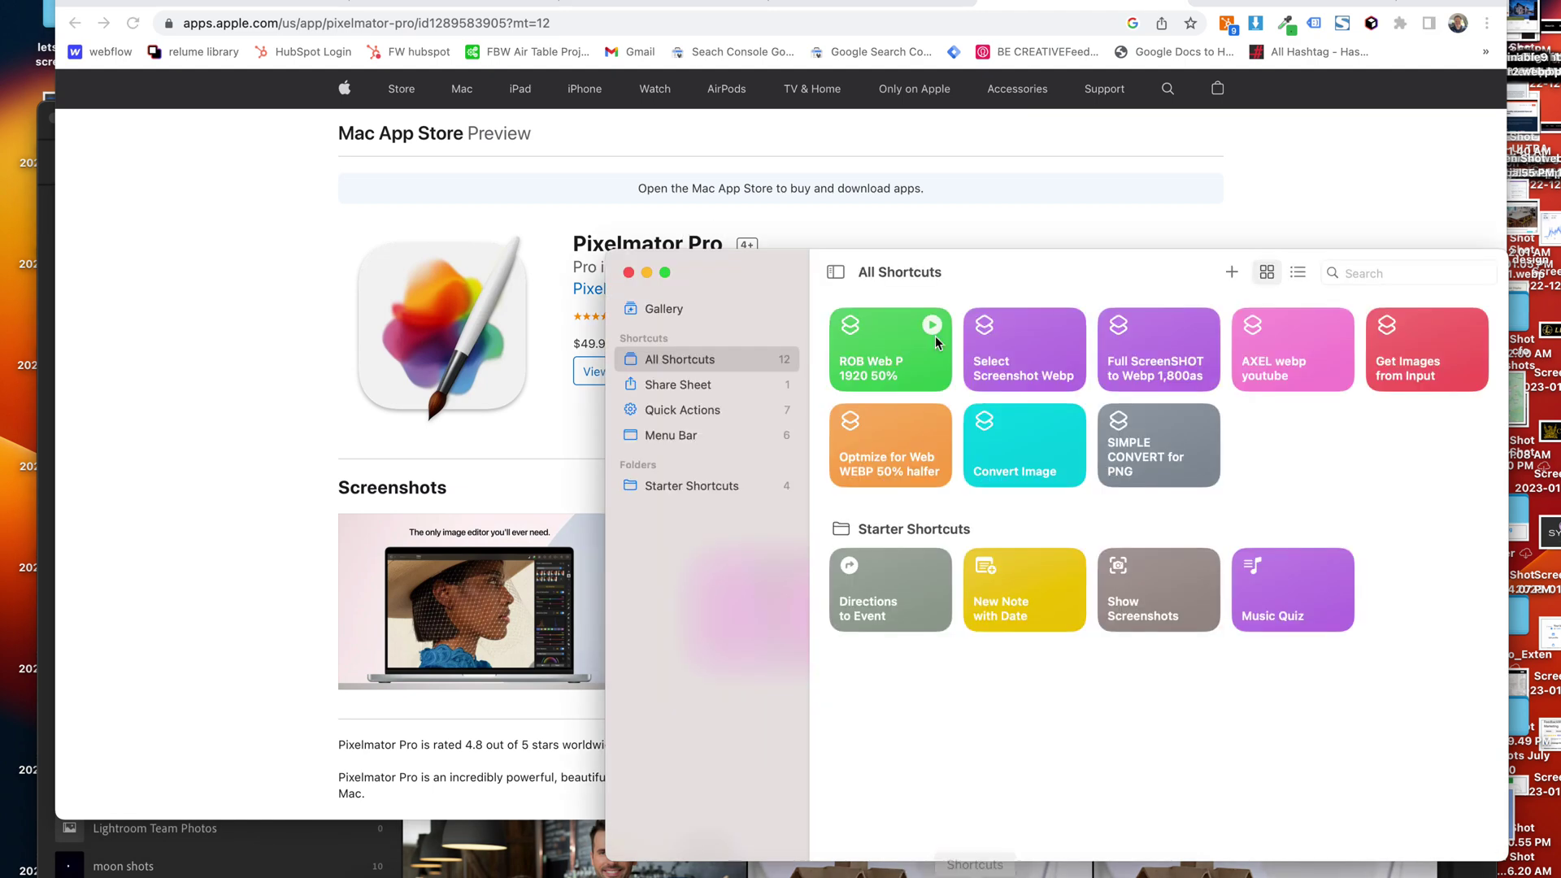
{"action": "left_click_drag", "start_coordinate": [779, 275], "coordinate": [353, 134]}
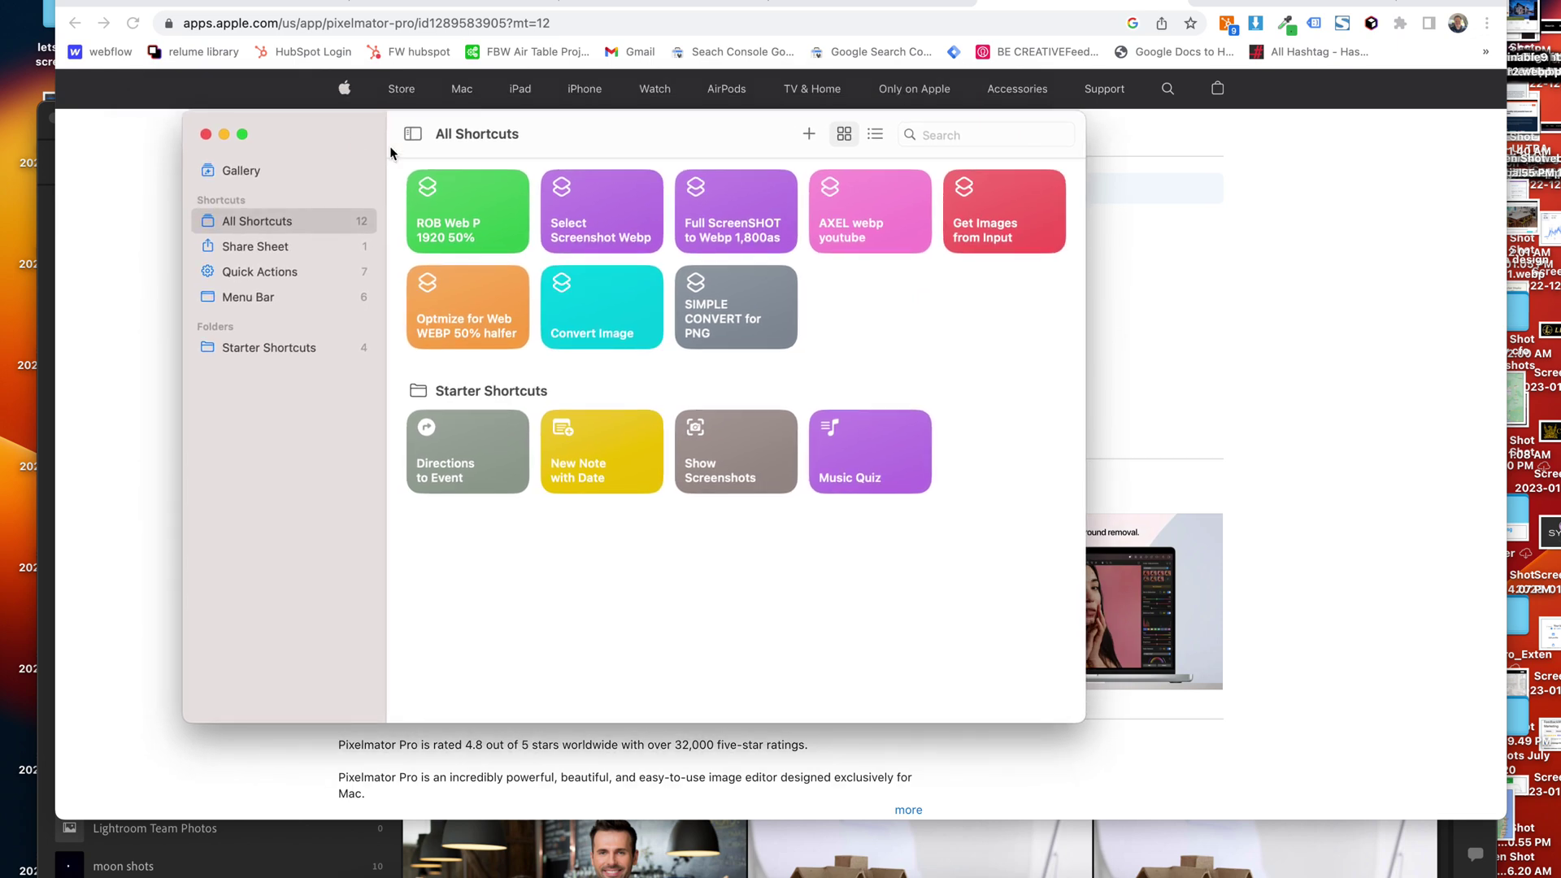
- Delete the "ROB Web P 1920 50%" shortcut
{"action": "right_click", "coordinate": [483, 231]}
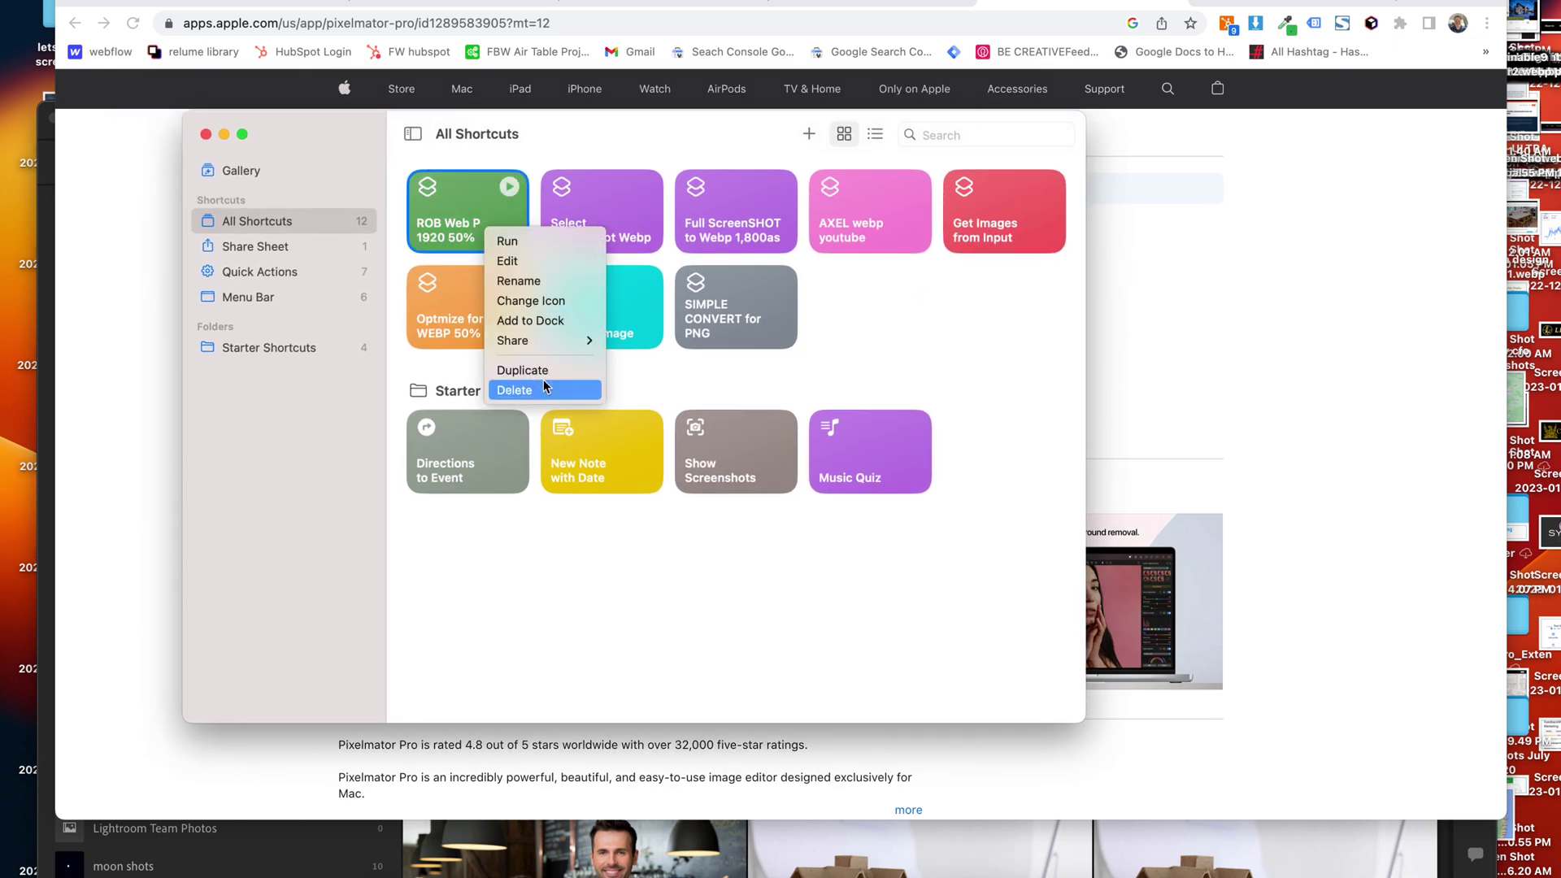
{"action": "left_click", "coordinate": [543, 390]}
{"action": "left_click", "coordinate": [702, 497]}
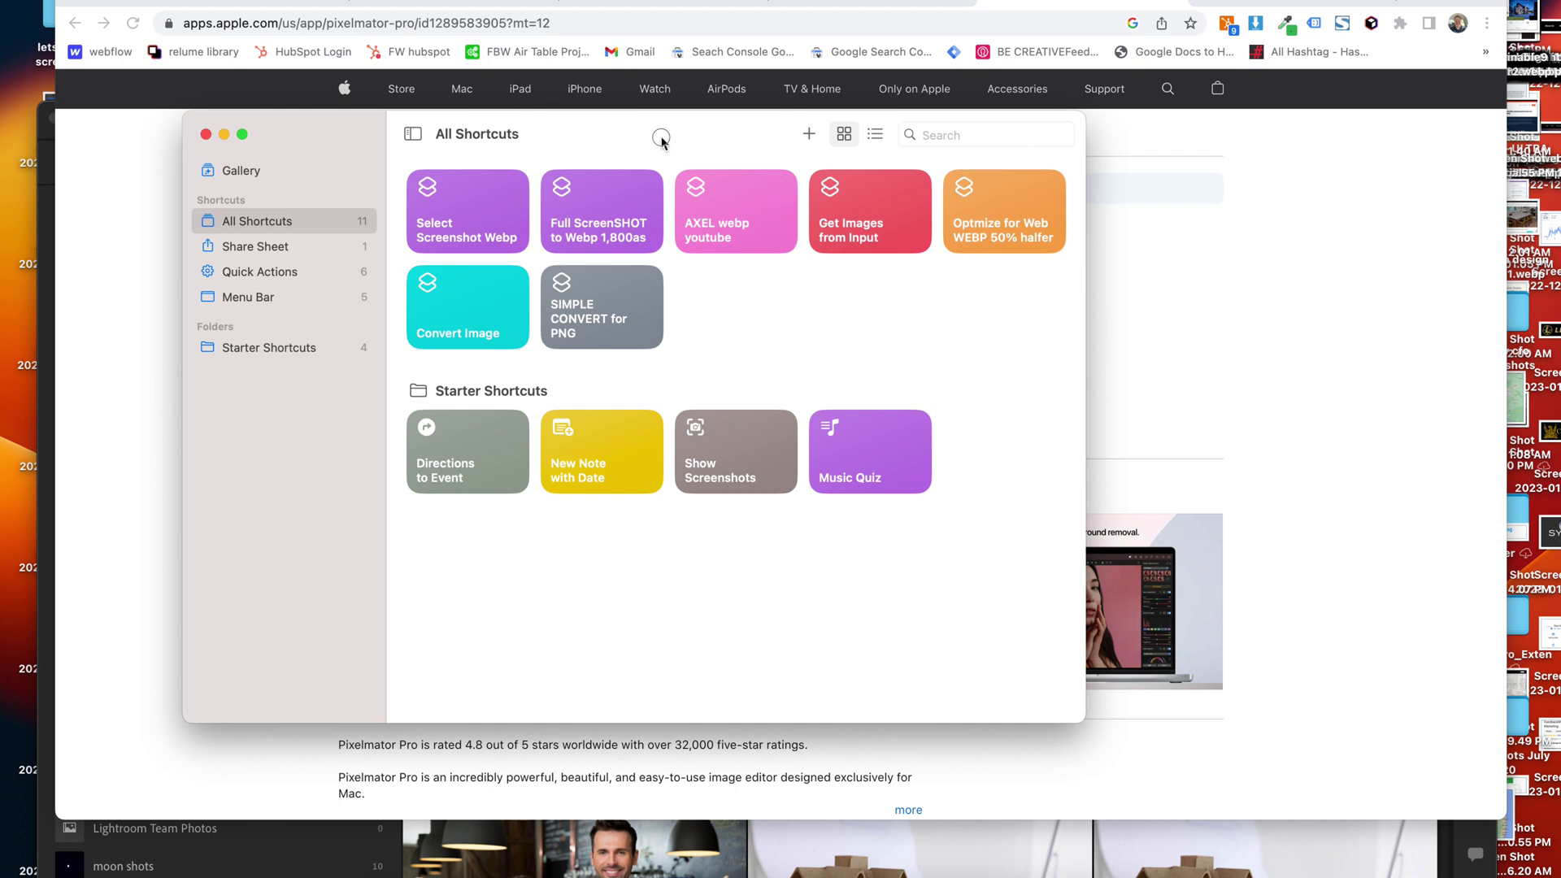
- Create a new shortcut named "Roberto 1920 webp"
{"action": "left_click", "coordinate": [240, 227]}
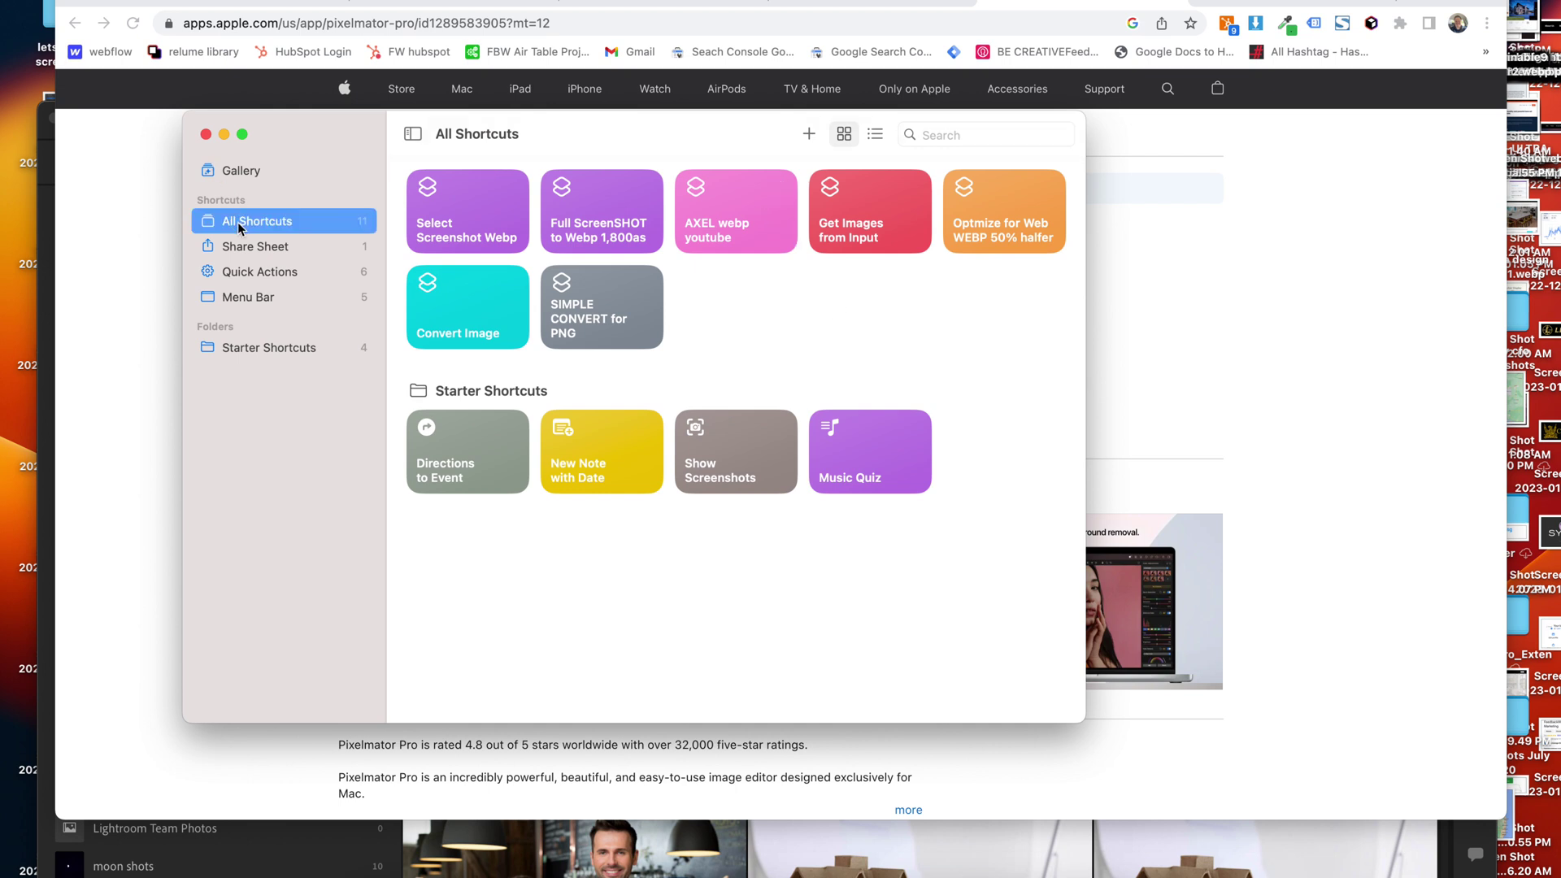
{"action": "left_click", "coordinate": [255, 275]}
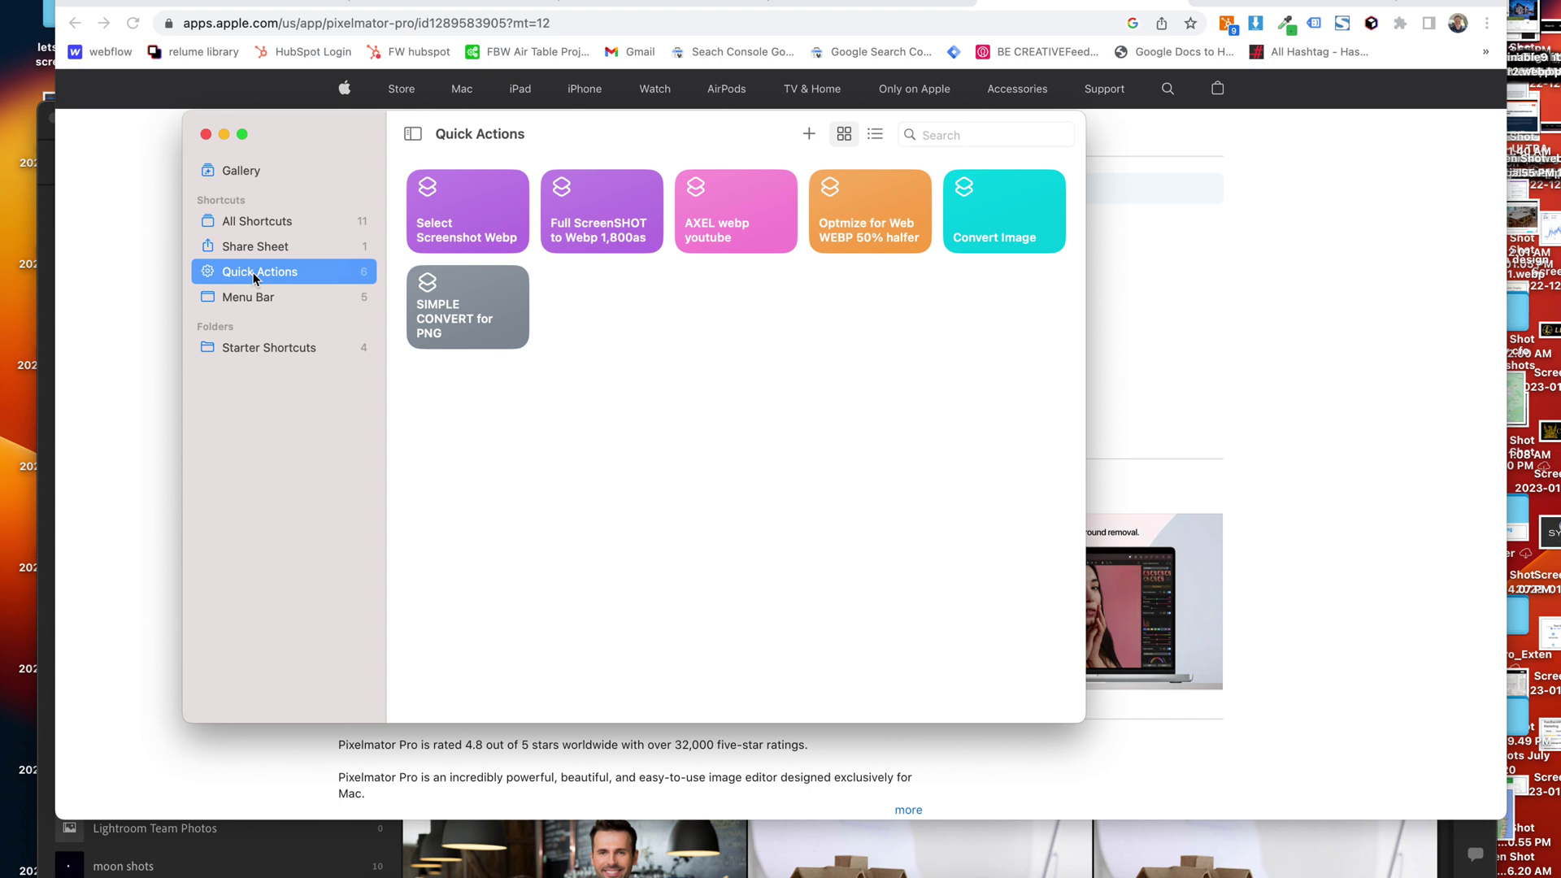
{"action": "left_click", "coordinate": [242, 227]}
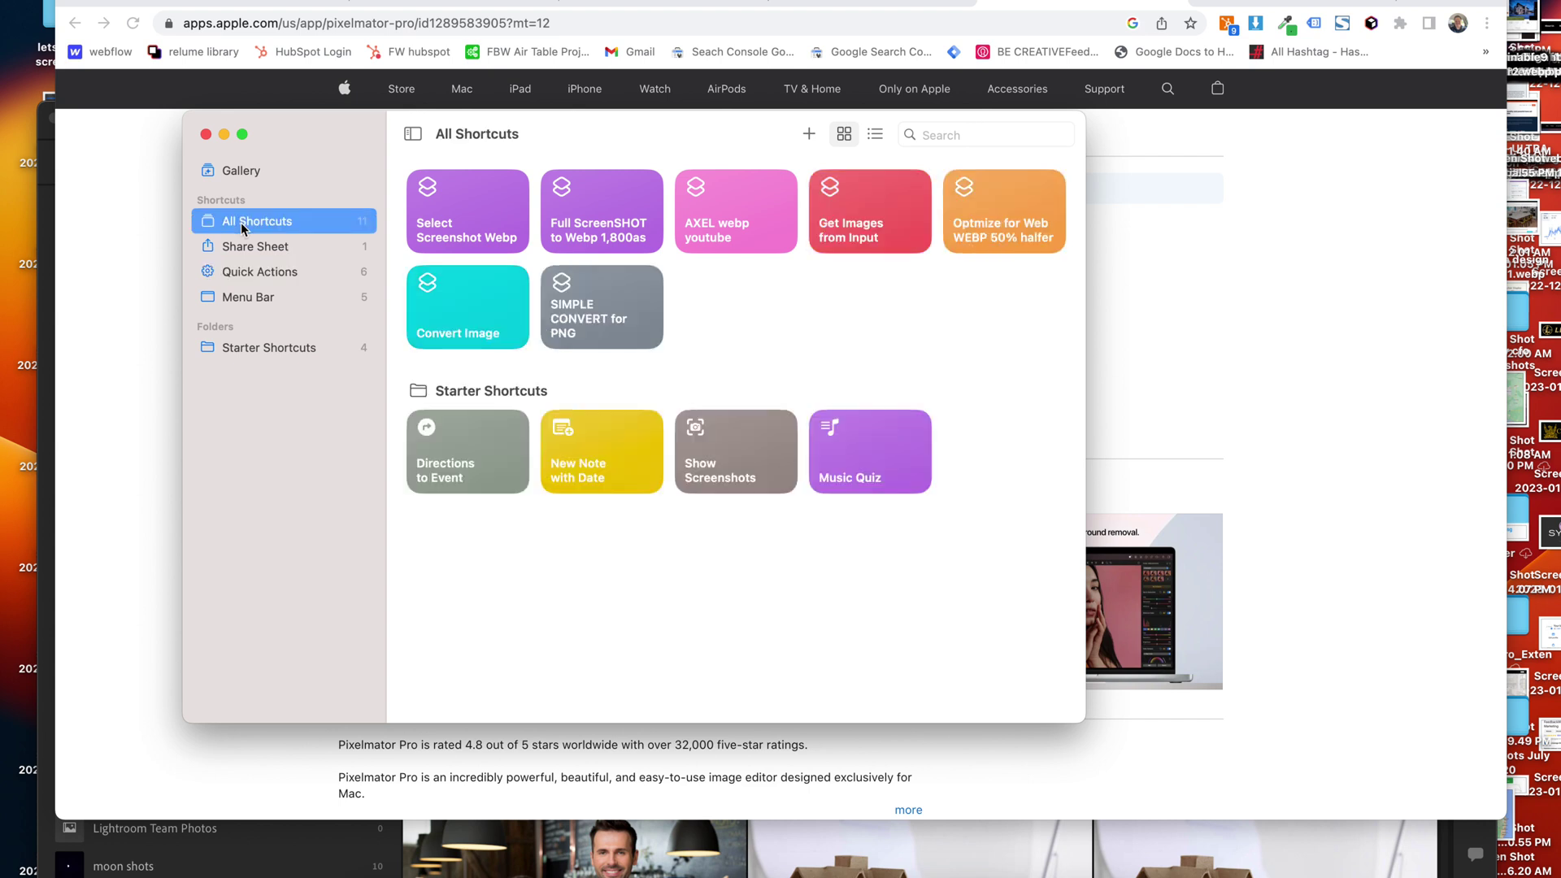
{"action": "left_click", "coordinate": [809, 135]}
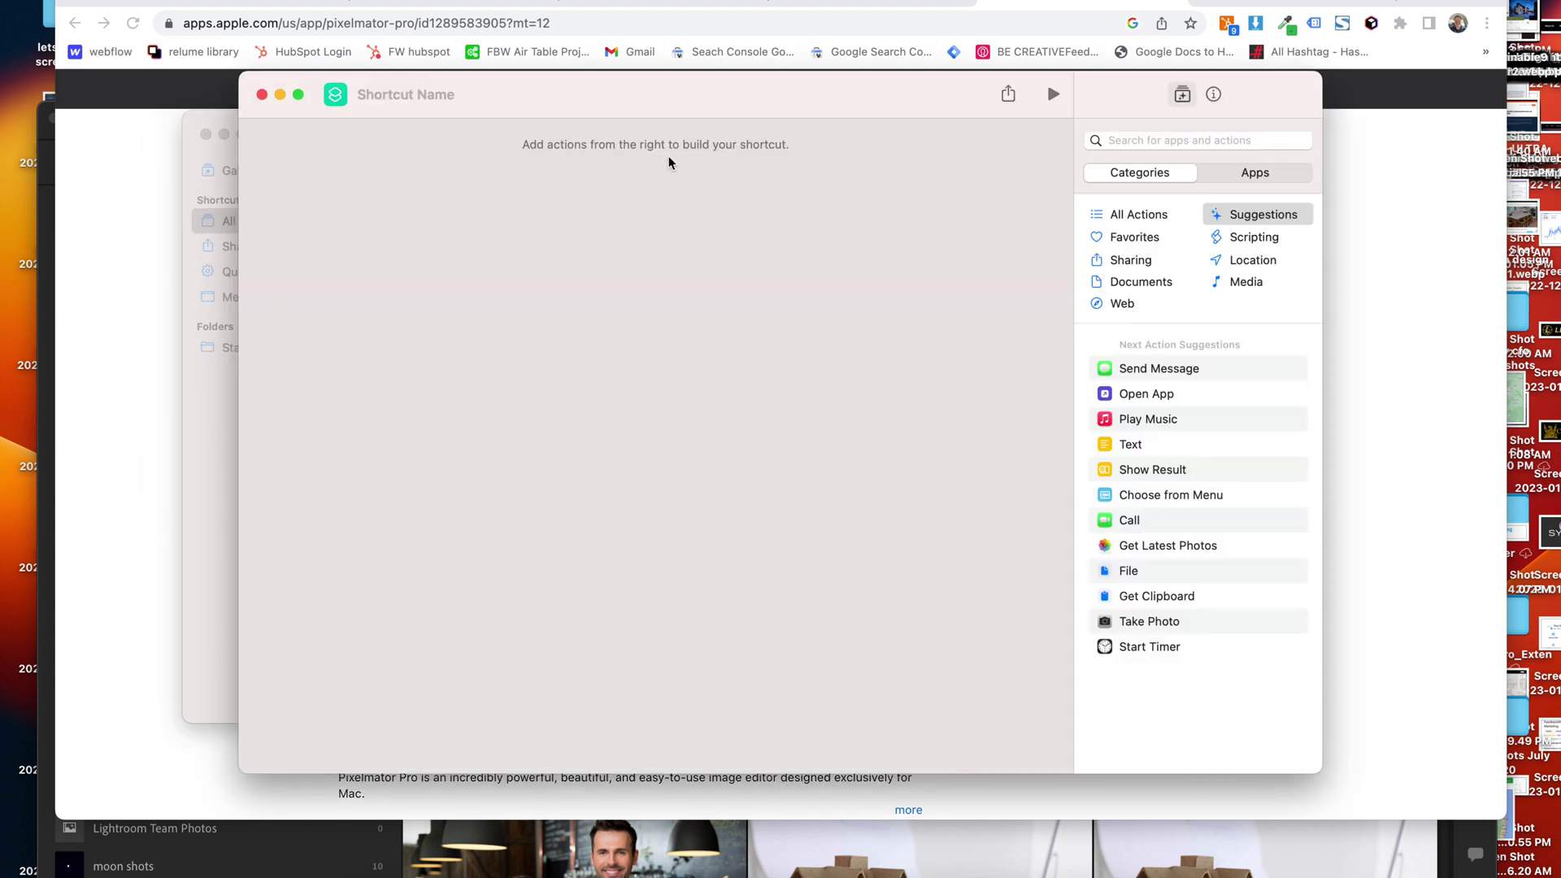
{"action": "left_click", "coordinate": [397, 103]}
{"action": "type", "text": "Rb"}
{"action": "type", "text": "obe"}
{"action": "type", "text": "rto 1920 webp"}
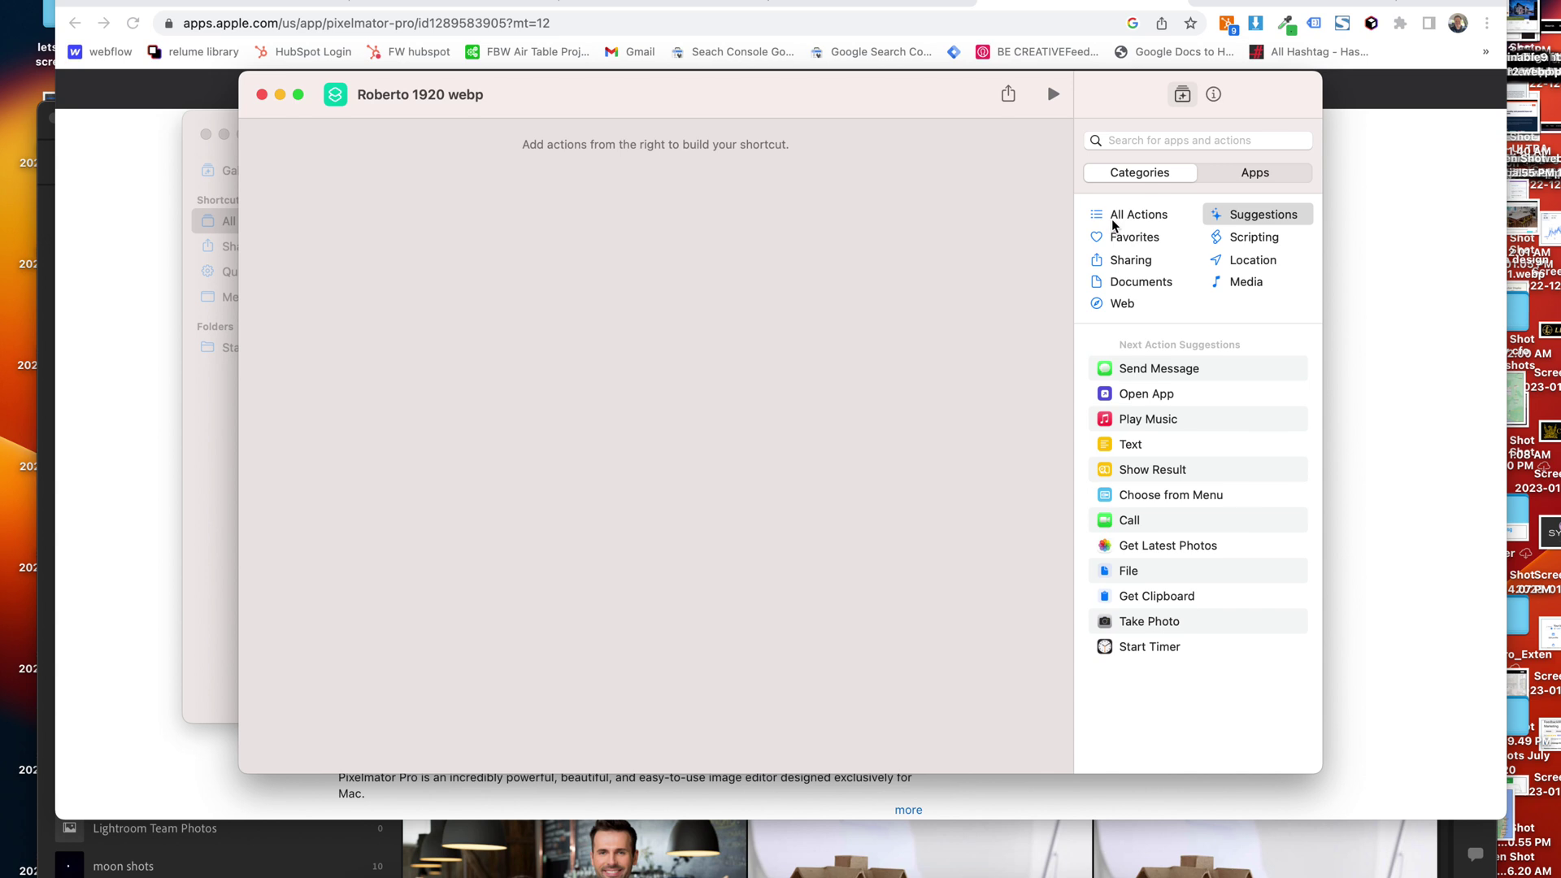
- Enable the shortcut as a Quick Action and make it available in Finder
{"action": "left_click", "coordinate": [1138, 142]}
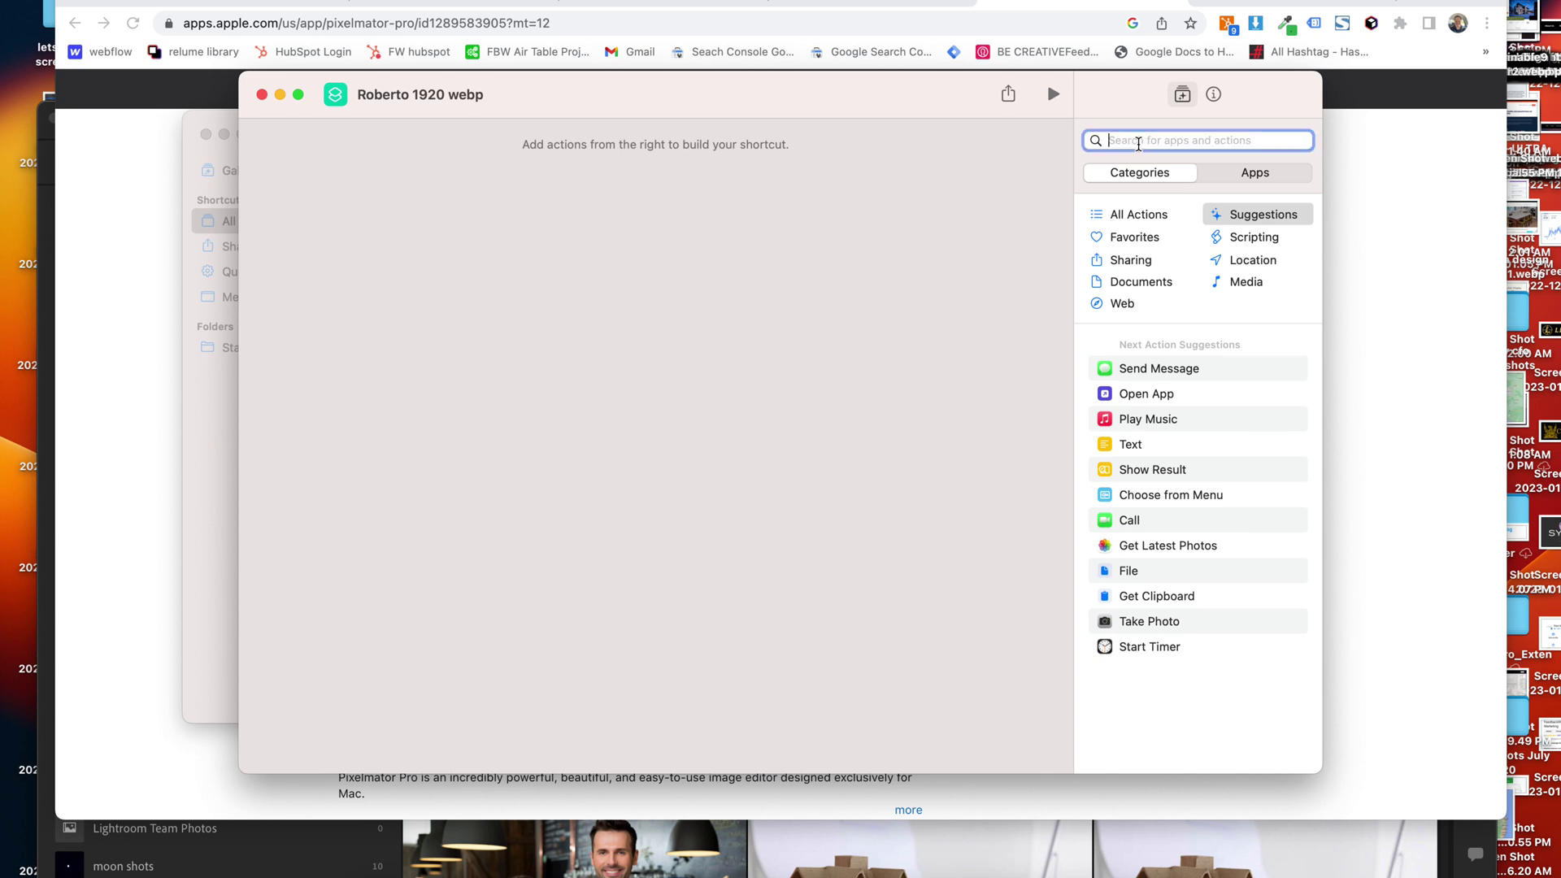
{"action": "left_click", "coordinate": [1211, 98]}
{"action": "left_click", "coordinate": [1182, 96]}
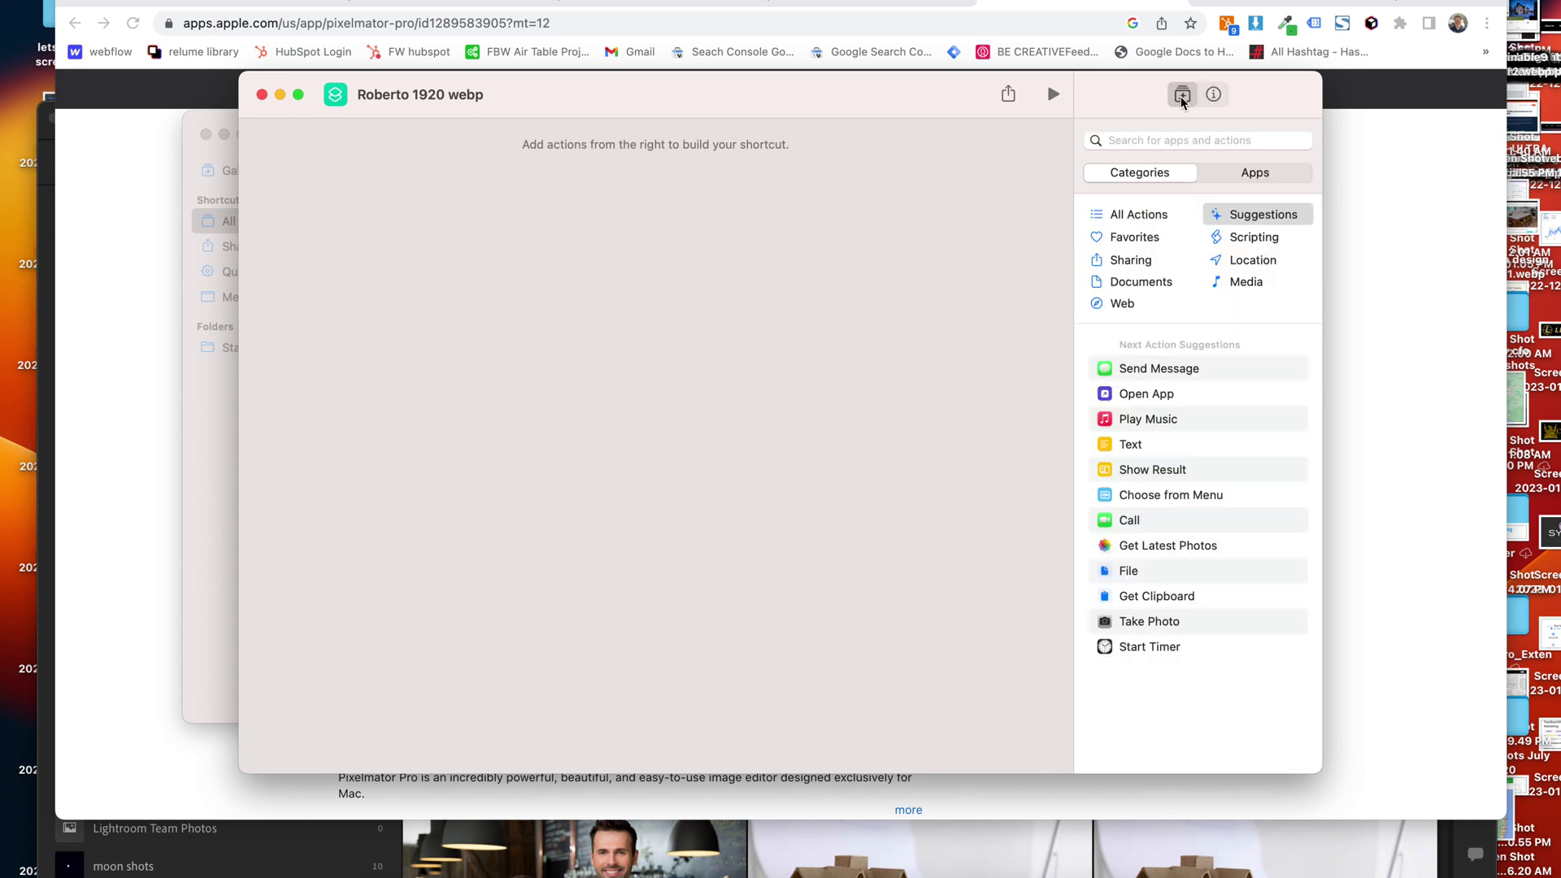
{"action": "left_click", "coordinate": [1217, 97]}
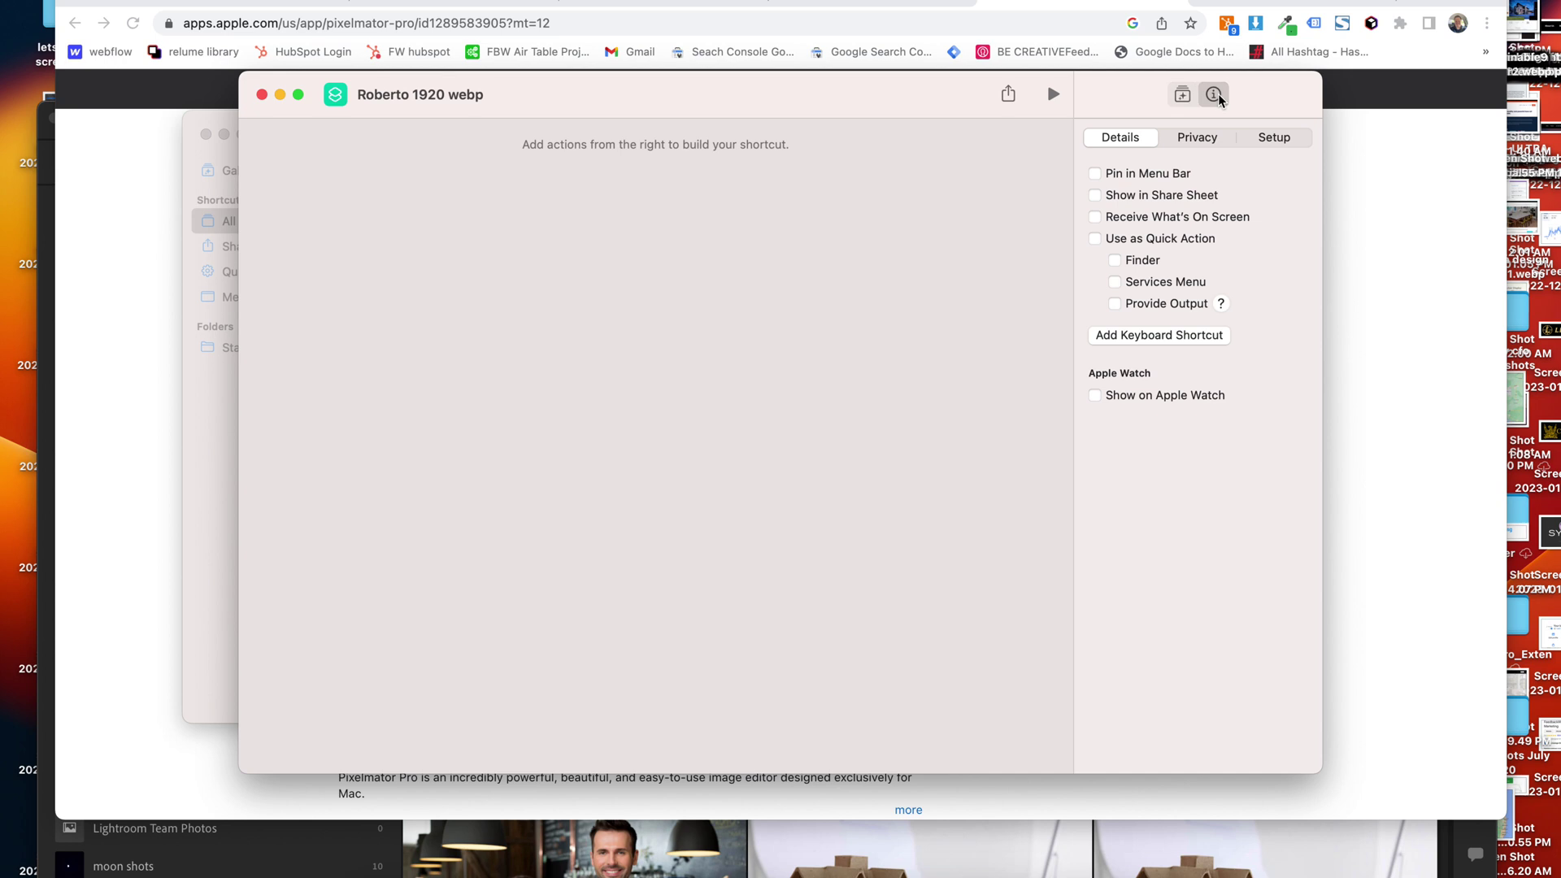
{"action": "left_click", "coordinate": [1145, 239]}
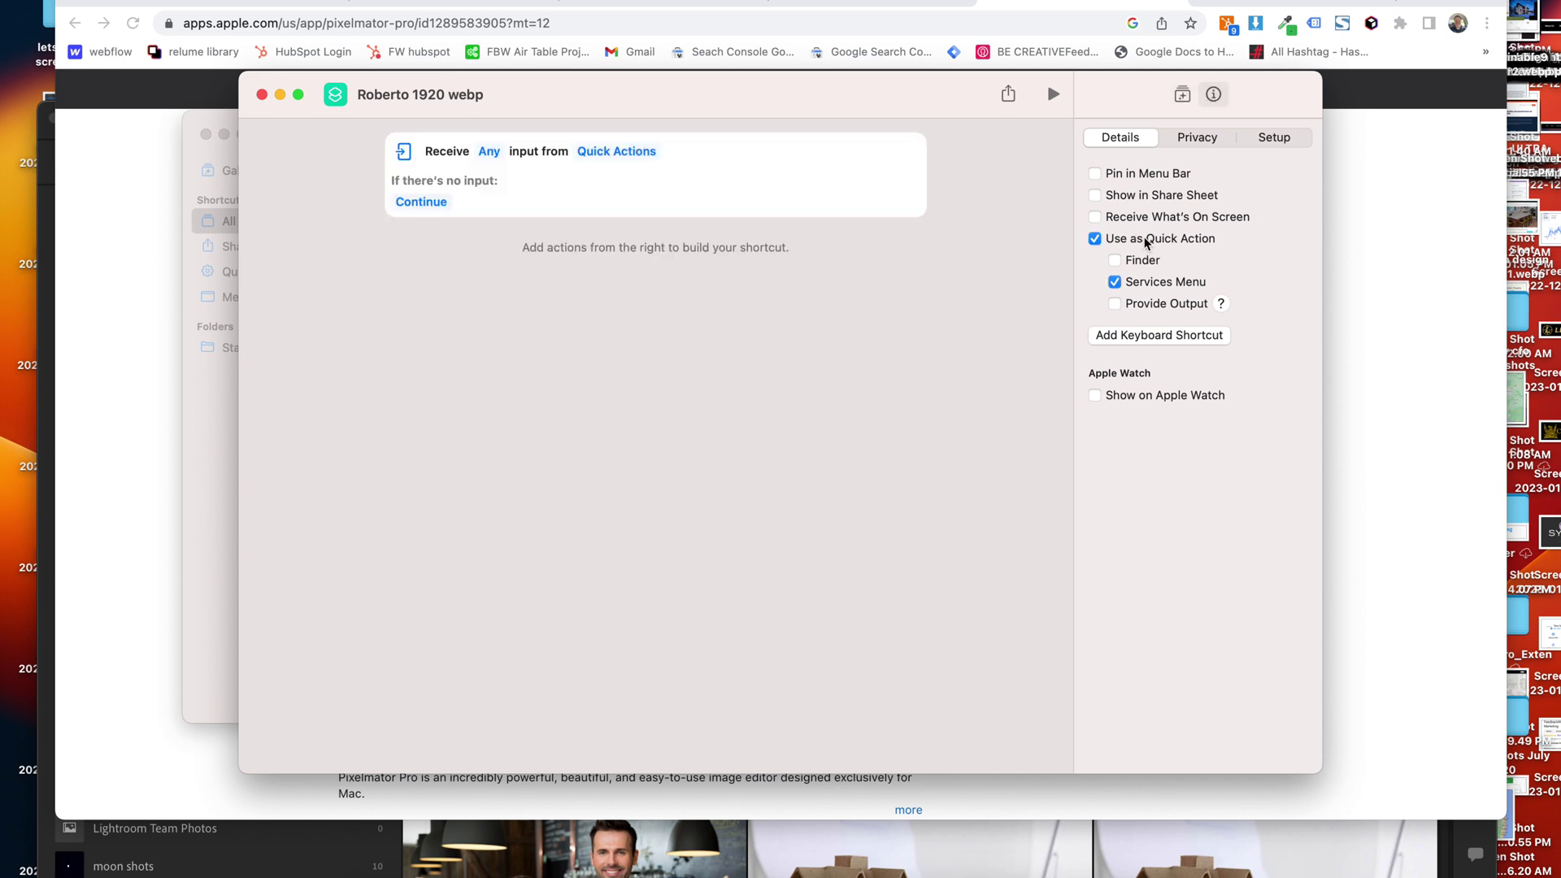
{"action": "left_click", "coordinate": [1140, 261]}
- Check in Finder which Quick Actions are offered for the "pinnacle tax del ray maps google3" image
{"action": "left_click_drag", "start_coordinate": [909, 104], "coordinate": [1286, 323]}
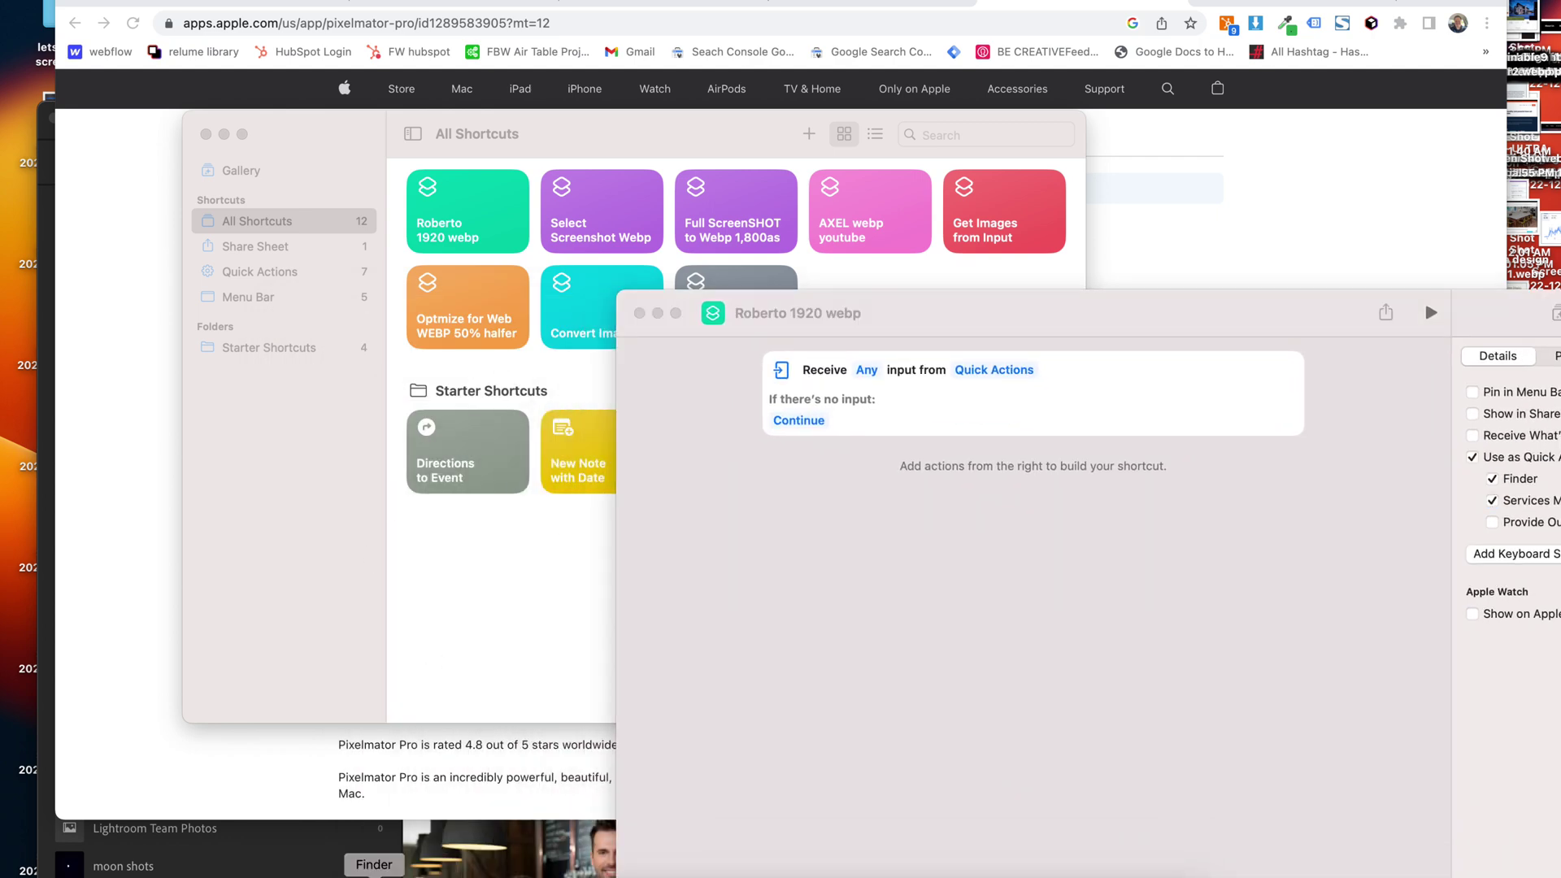
{"action": "left_click", "coordinate": [374, 871]}
{"action": "left_click", "coordinate": [693, 351]}
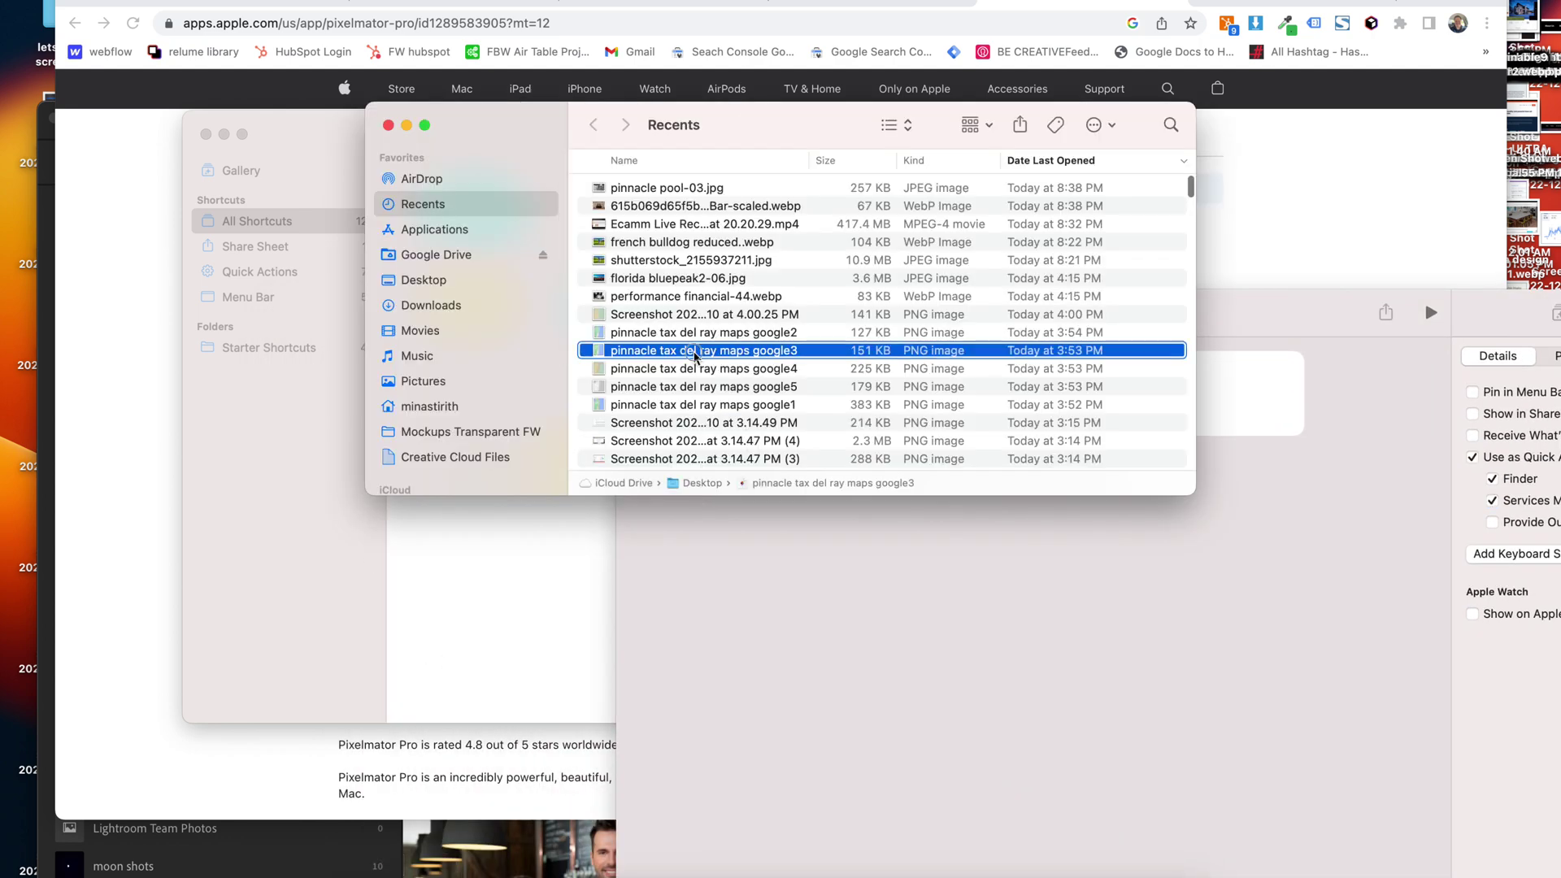
{"action": "right_click", "coordinate": [698, 351]}
{"action": "mouse_move", "coordinate": [878, 696]}
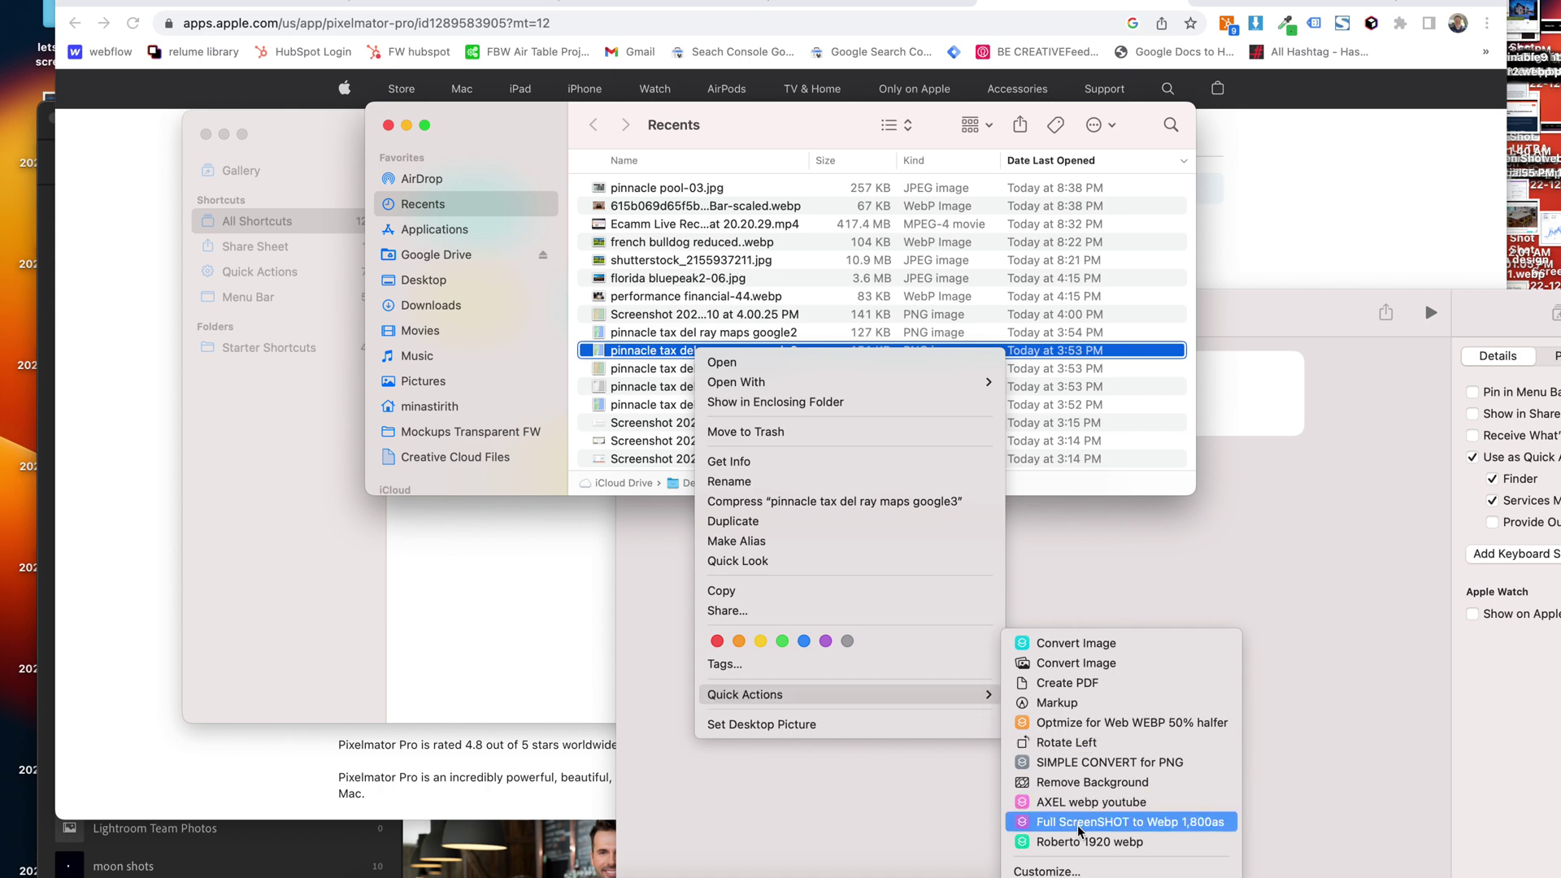
{"action": "left_click", "coordinate": [1264, 516]}
- Return to the shortcut editor and search the action library for "pixelm"
{"action": "left_click_drag", "start_coordinate": [959, 310], "coordinate": [717, 172]}
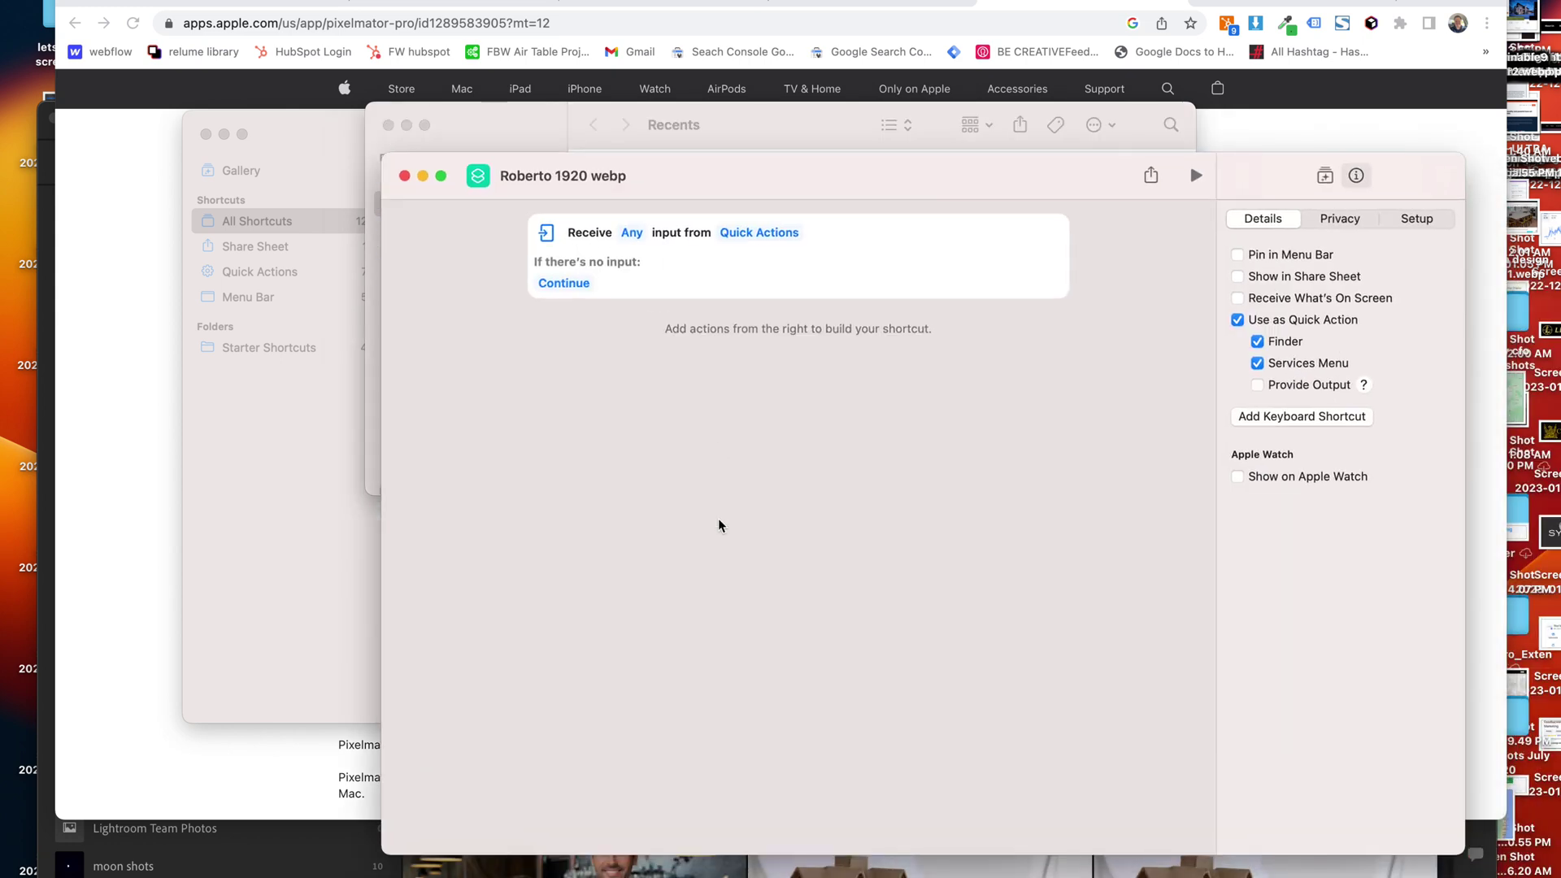
{"action": "left_click", "coordinate": [1325, 175]}
{"action": "left_click", "coordinate": [1298, 222]}
{"action": "type", "text": "pixelm"}
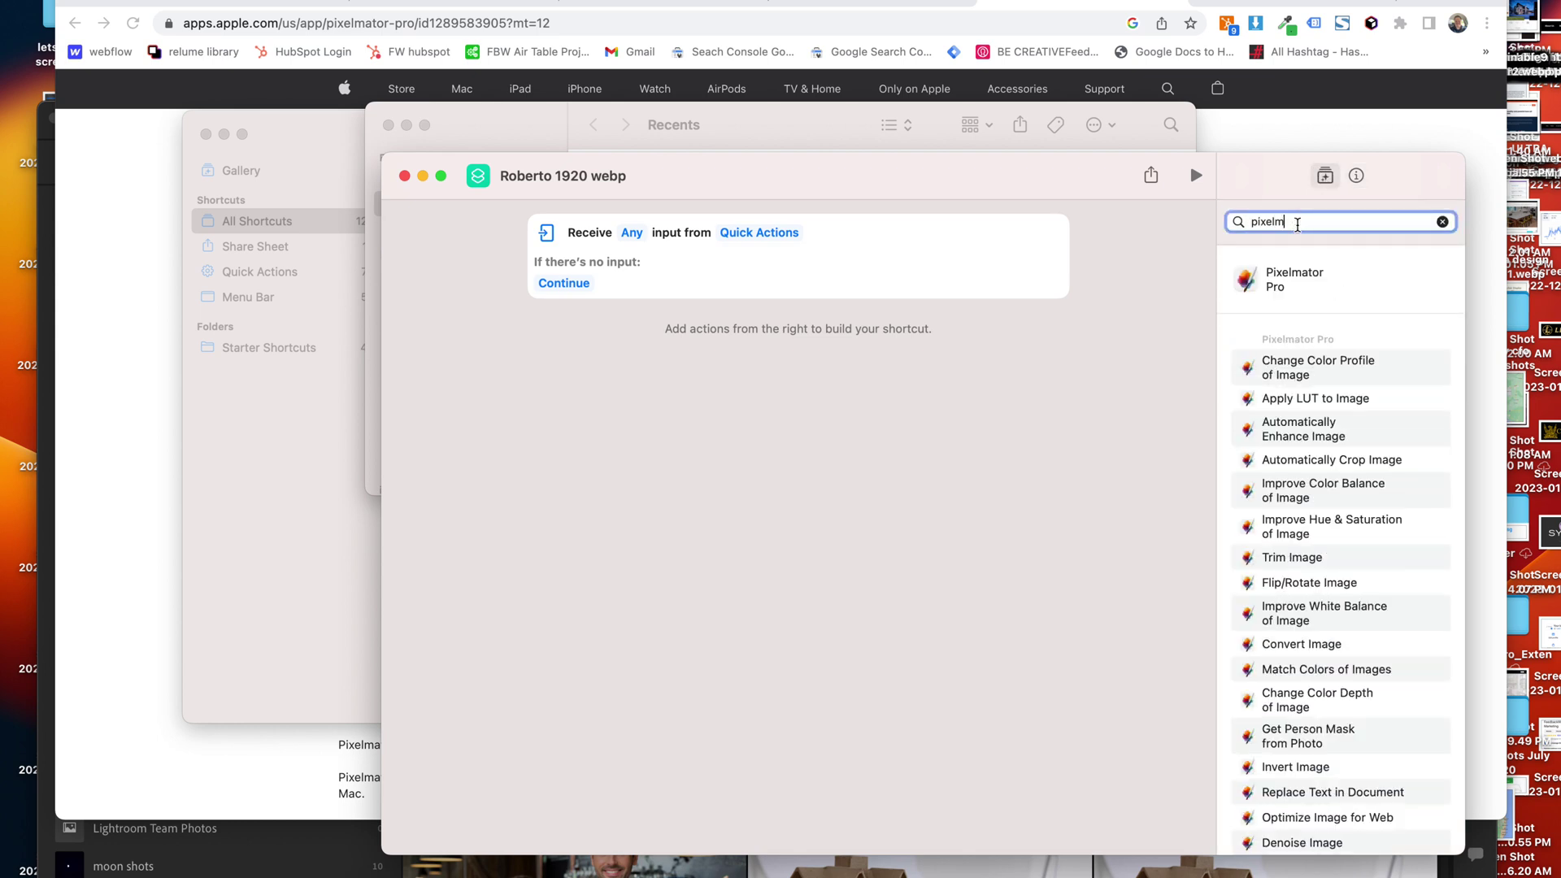
{"action": "left_click_drag", "start_coordinate": [1076, 184], "coordinate": [928, 101]}
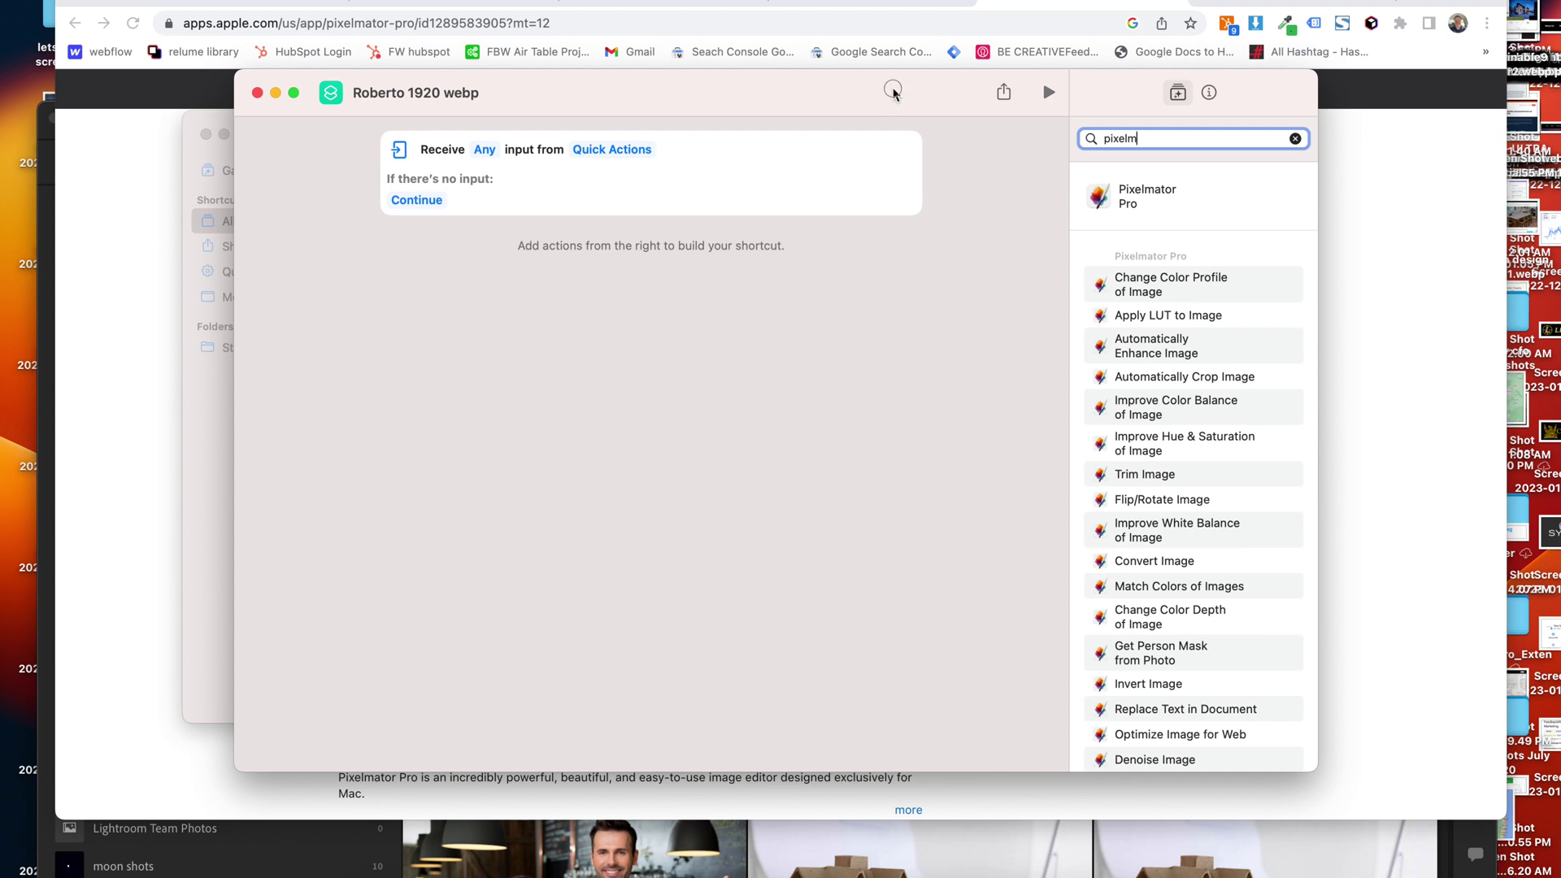
{"action": "left_click_drag", "start_coordinate": [894, 94], "coordinate": [910, 100]}
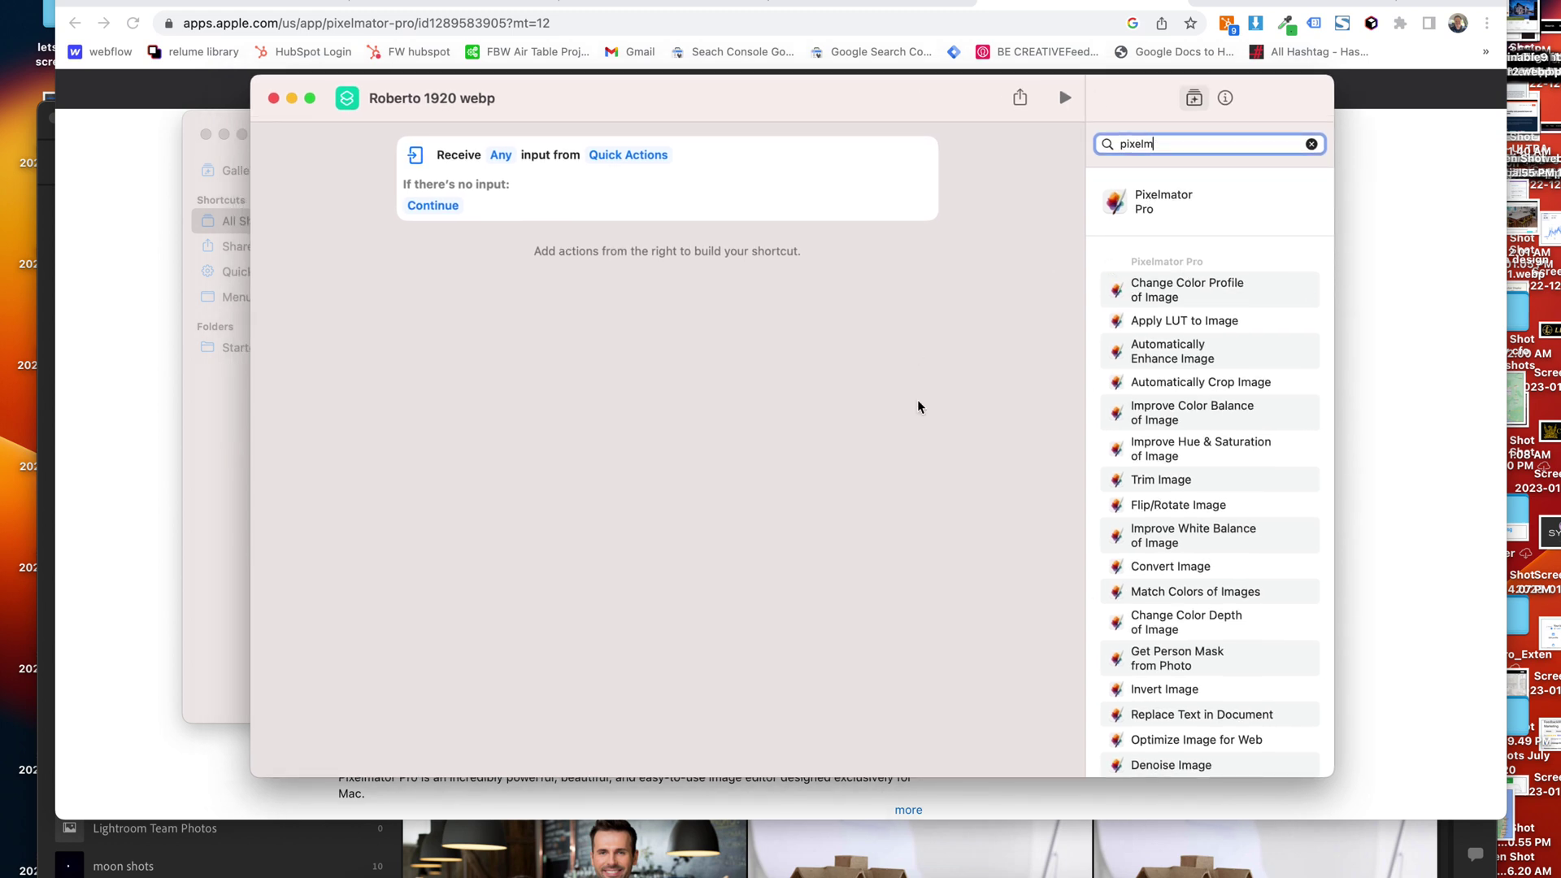
- Search the action library for "resiz" and add Pixelmator Pro's Resize Image action to the shortcut
{"action": "key", "text": "super+BackSpace"}
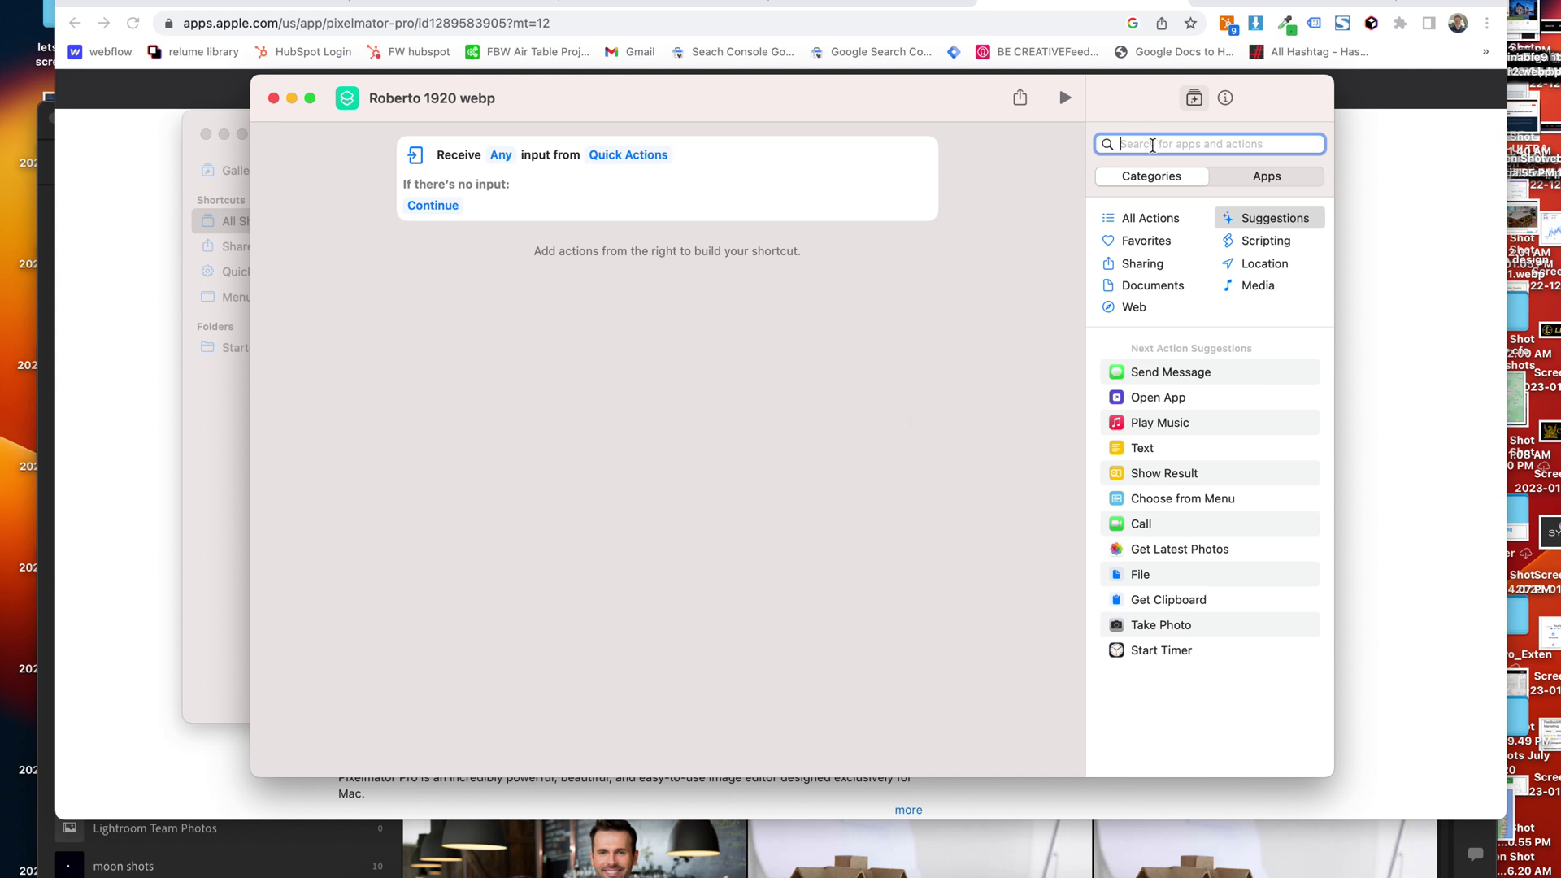
{"action": "type", "text": "resiz"}
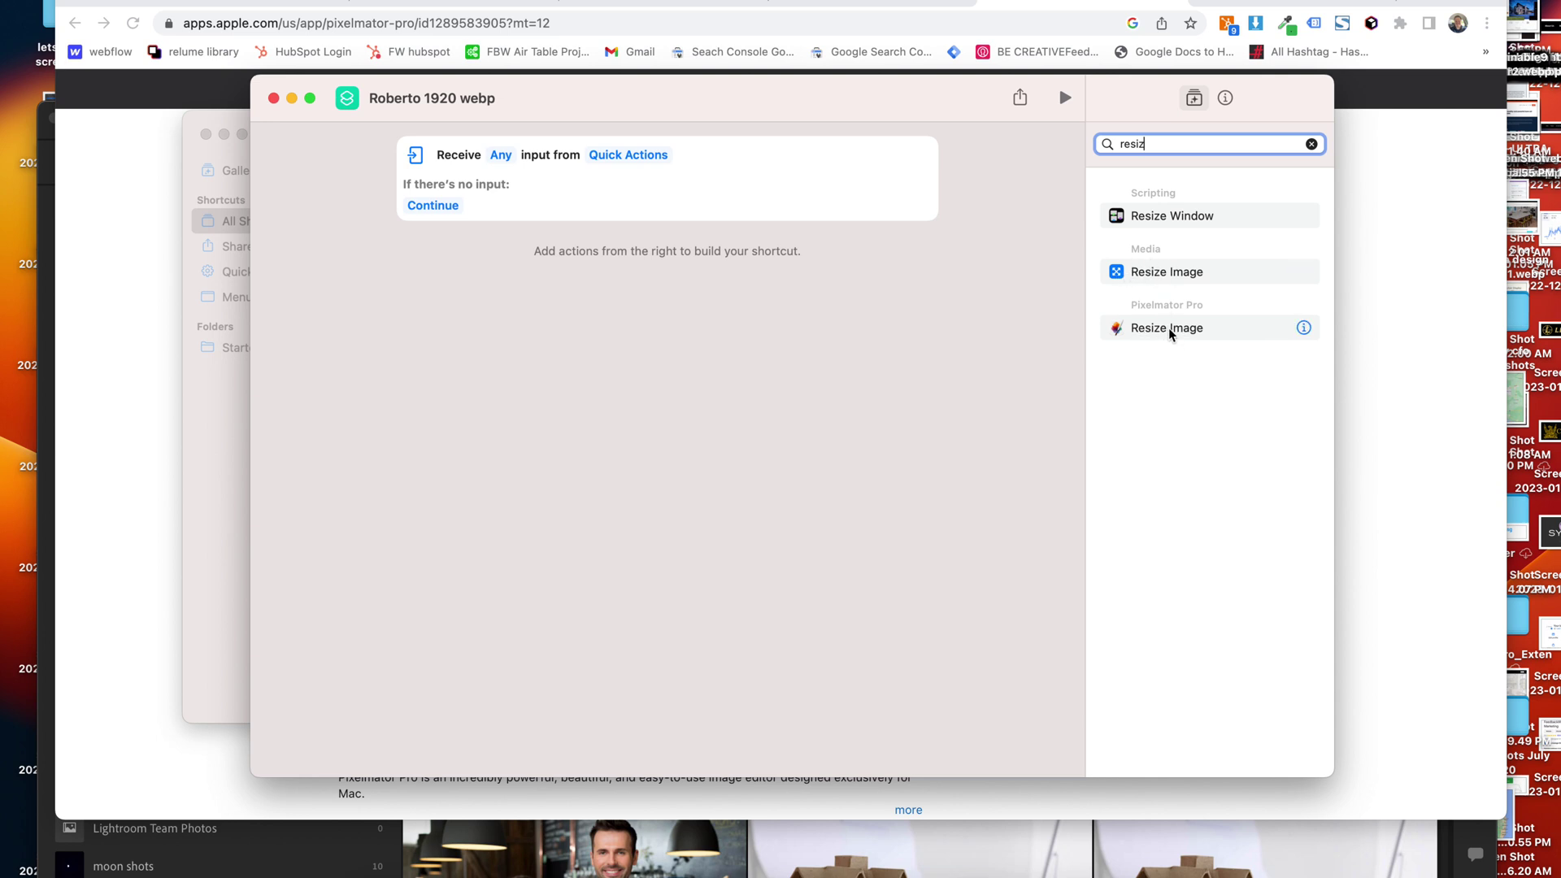
{"action": "left_click_drag", "start_coordinate": [1187, 334], "coordinate": [613, 269]}
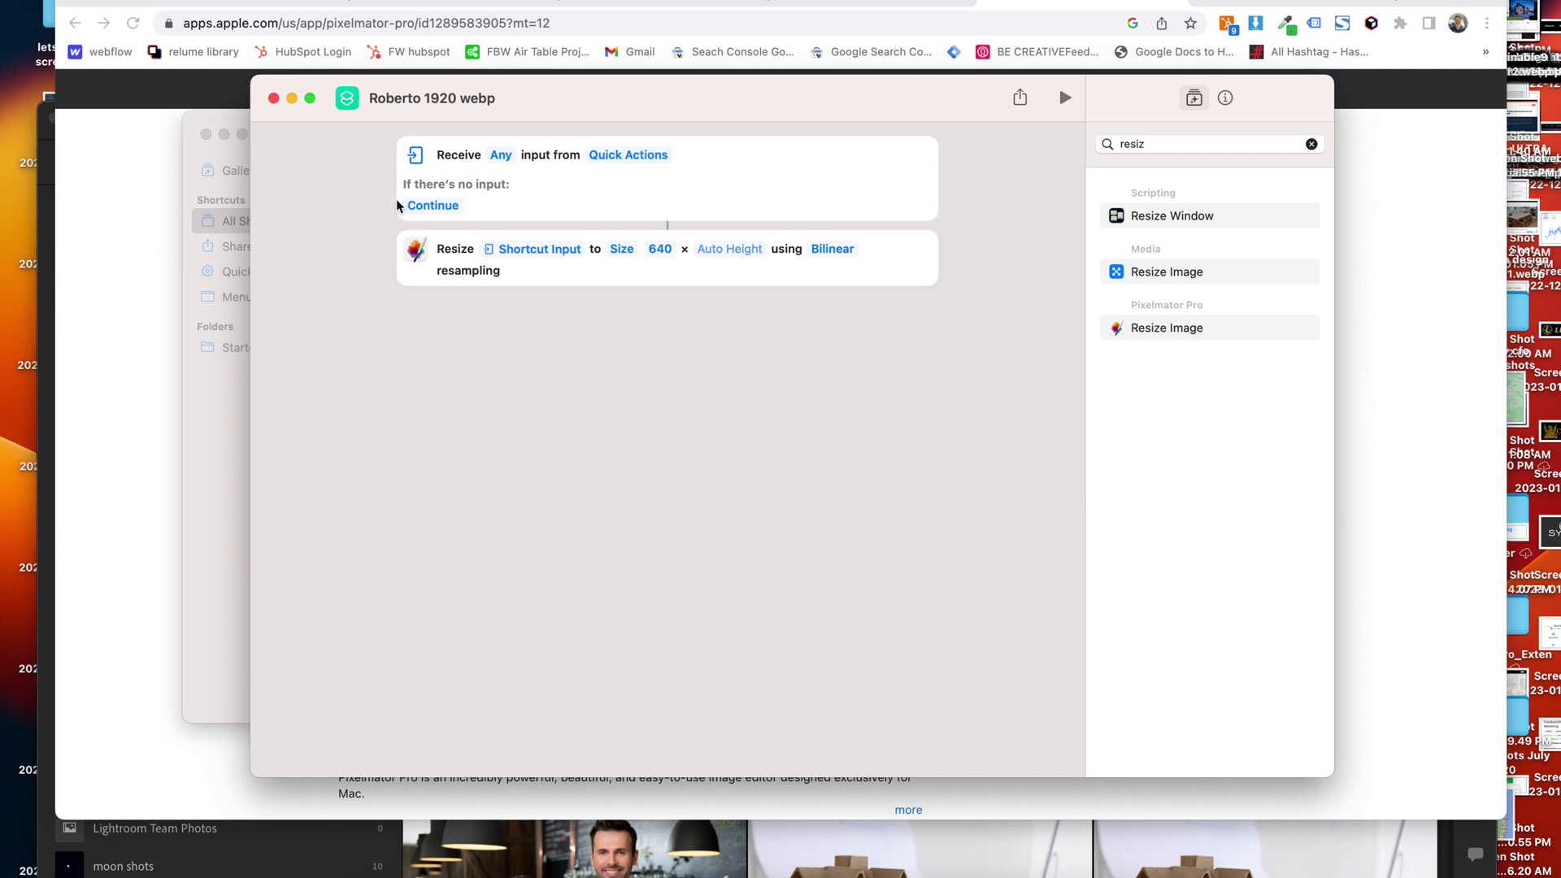
- Set the Resize action to scale images by Longest Edge to 2100
{"action": "left_click", "coordinate": [622, 249]}
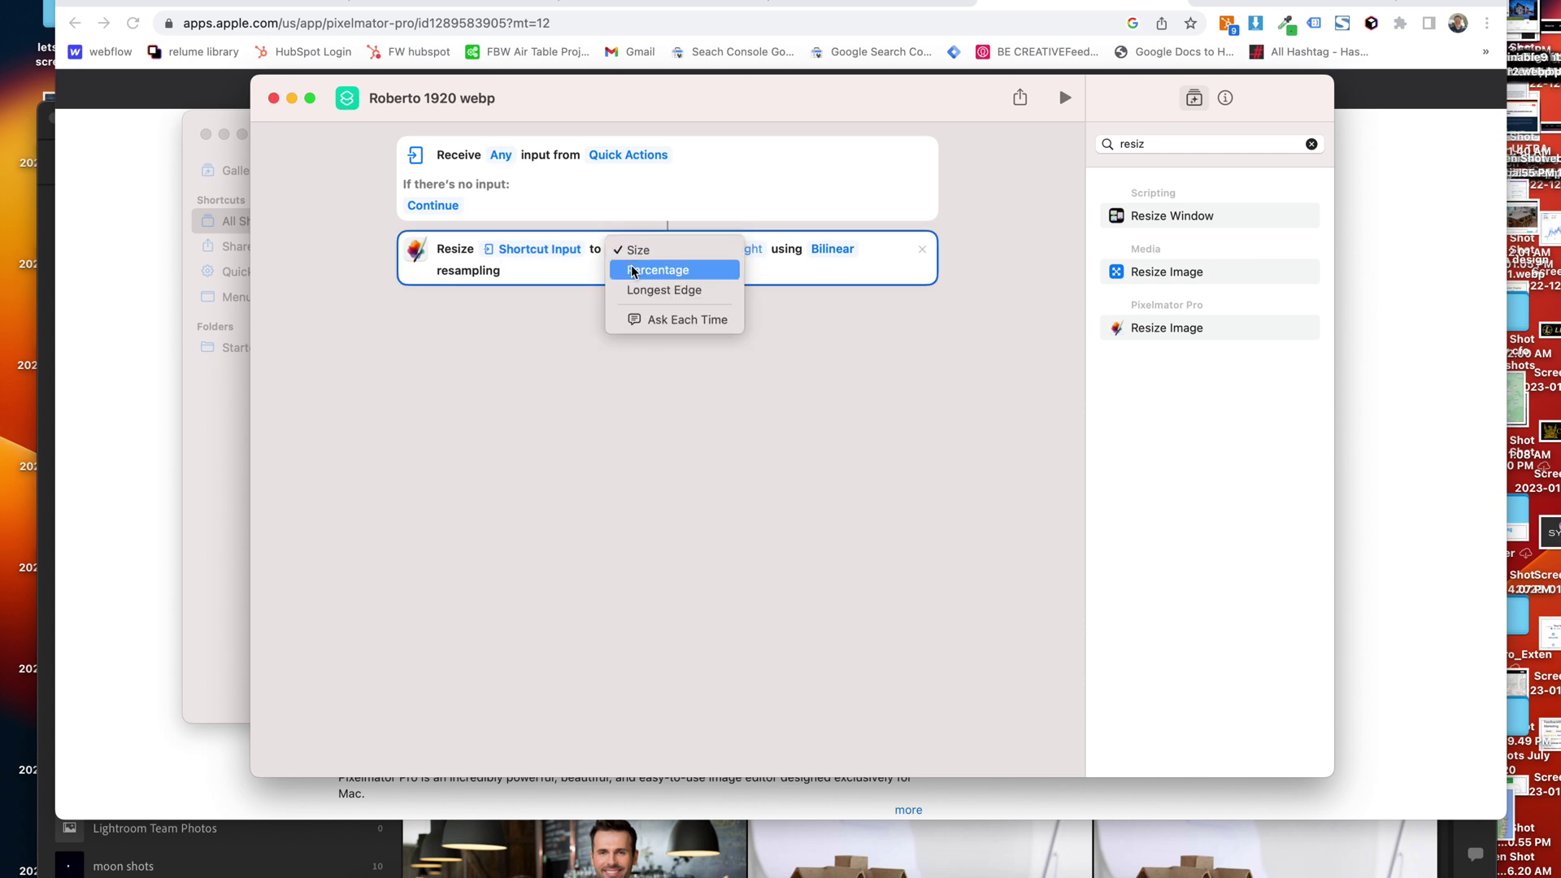
{"action": "left_click", "coordinate": [651, 290]}
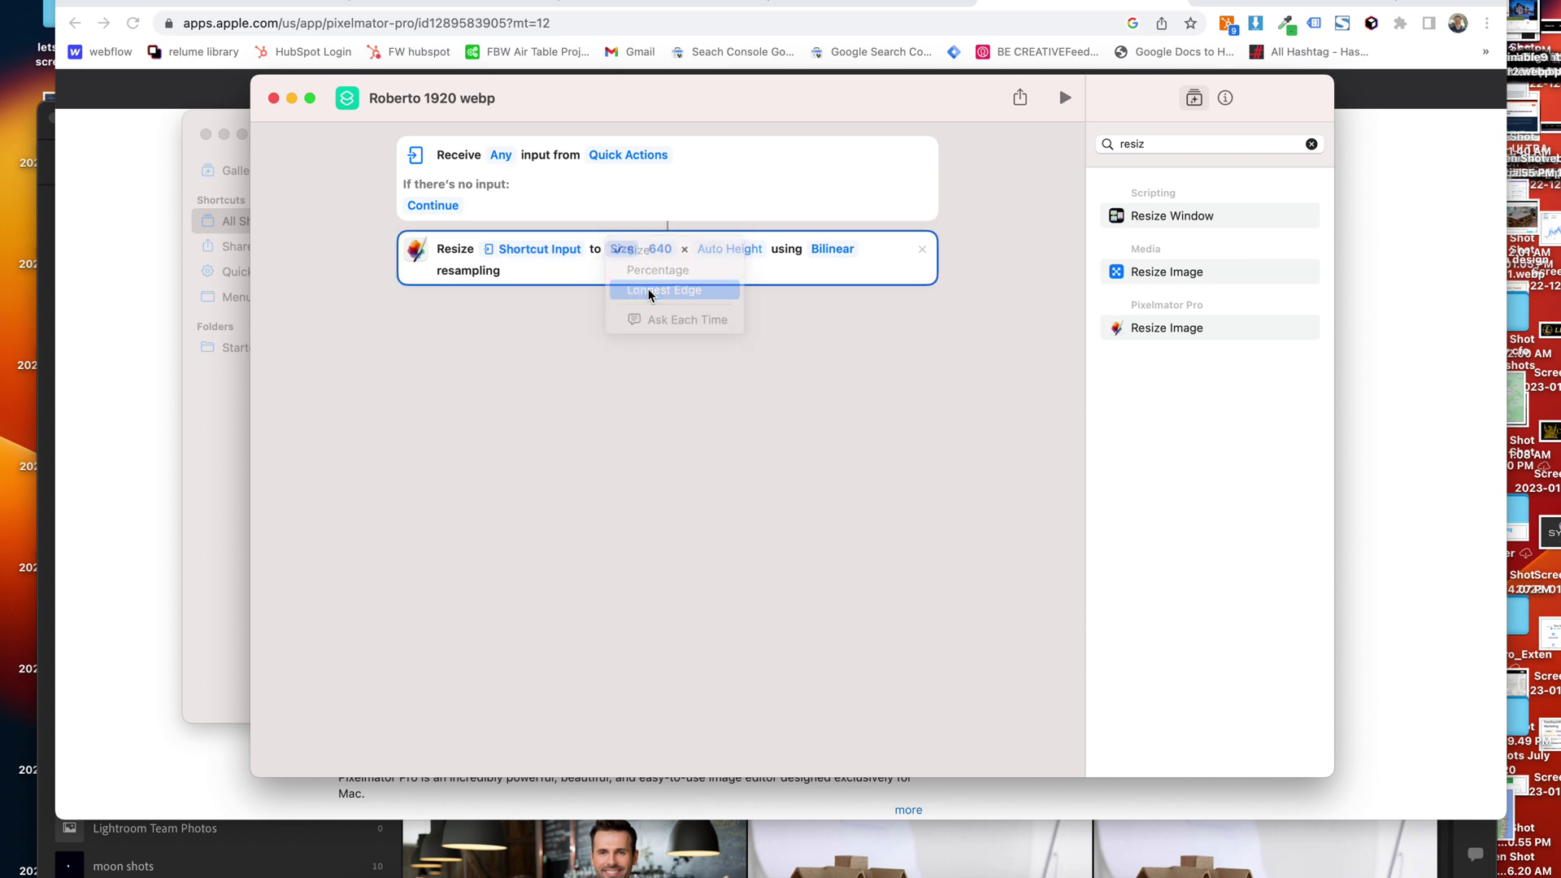
{"action": "left_click", "coordinate": [716, 255]}
{"action": "key", "text": "BackSpace"}
{"action": "key", "text": "BackSpace"}
{"action": "key", "text": "BackSpace"}
{"action": "type", "text": "210"}
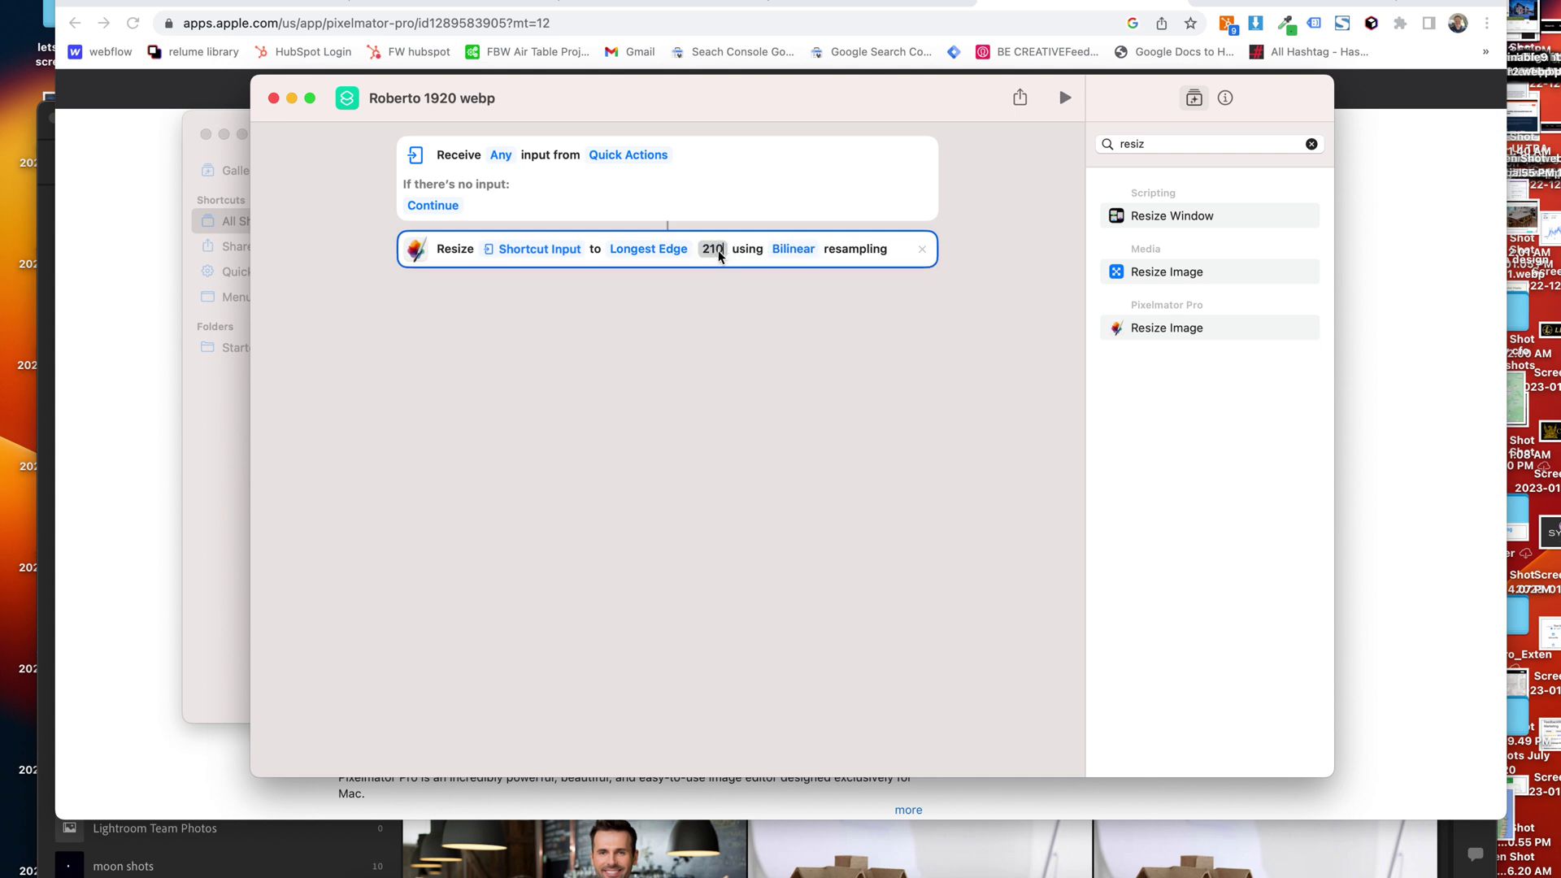
{"action": "type", "text": "00"}
{"action": "key", "text": "BackSpace"}
{"action": "left_click", "coordinate": [769, 344]}
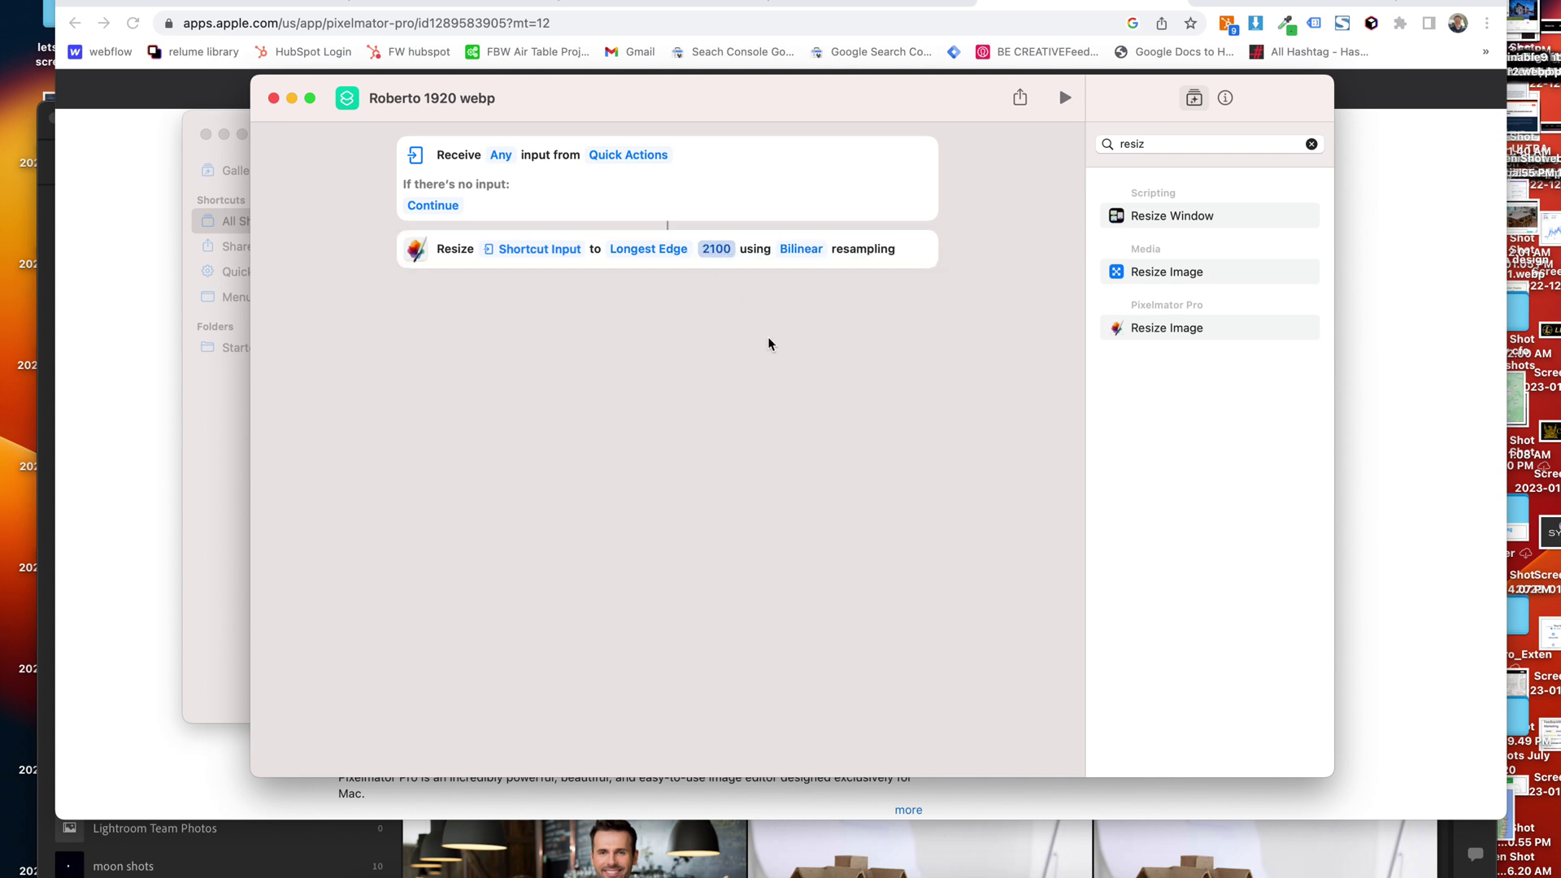
- Search the action library for "convert" and add Pixelmator Pro's Convert Image action after the Resize action
{"action": "left_click_drag", "start_coordinate": [550, 101], "coordinate": [428, 73]}
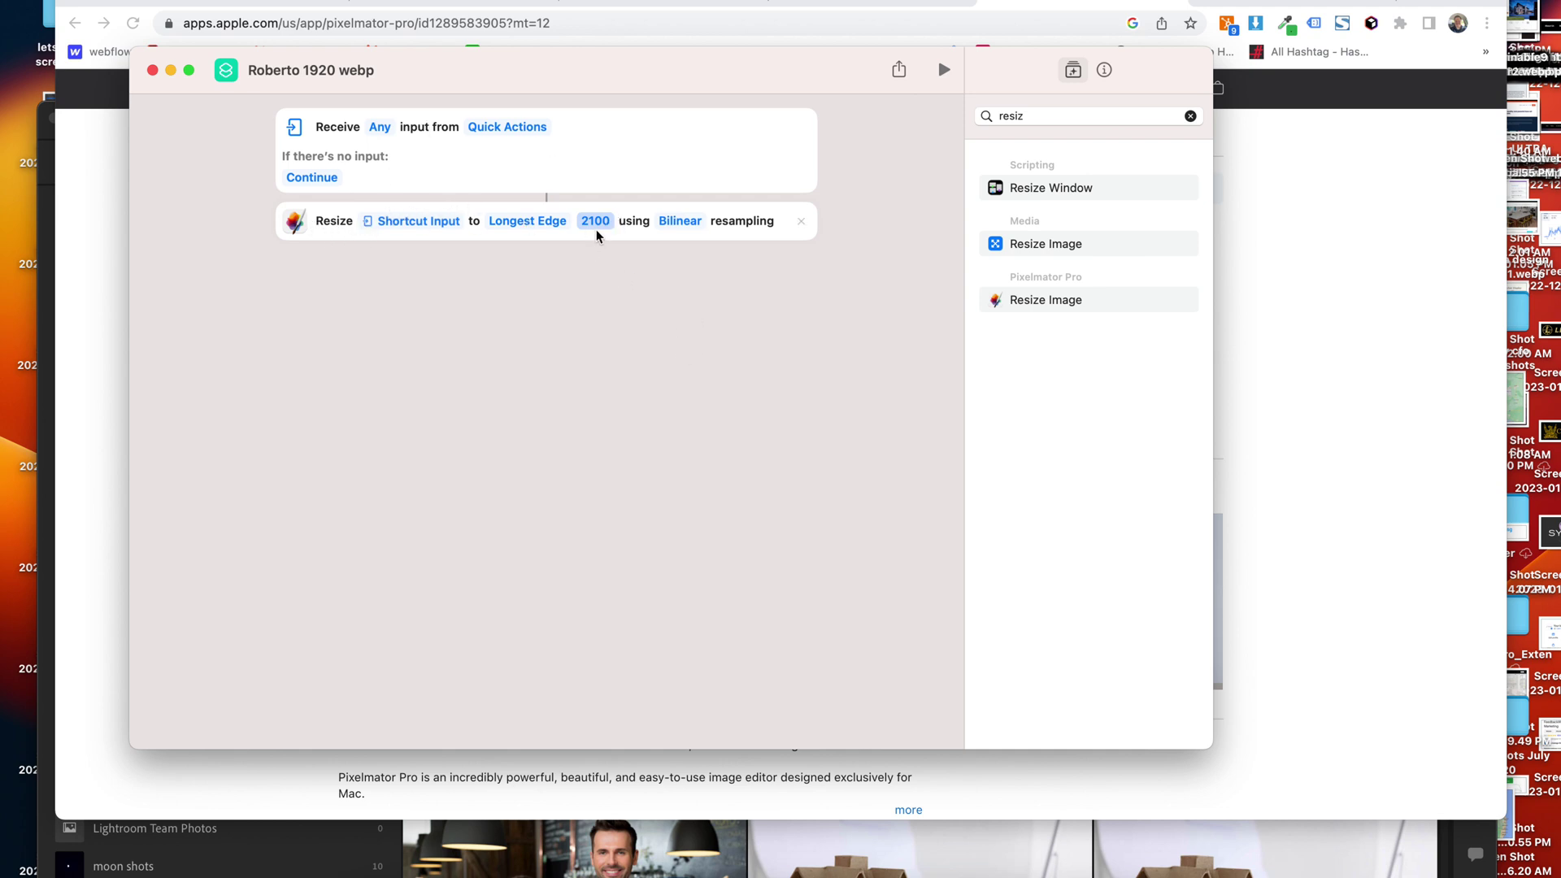
{"action": "left_click", "coordinate": [1057, 118]}
{"action": "key", "text": "BackSpace"}
{"action": "key", "text": "BackSpace"}
{"action": "key", "text": "BackSpace"}
{"action": "key", "text": "BackSpace"}
{"action": "key", "text": "BackSpace"}
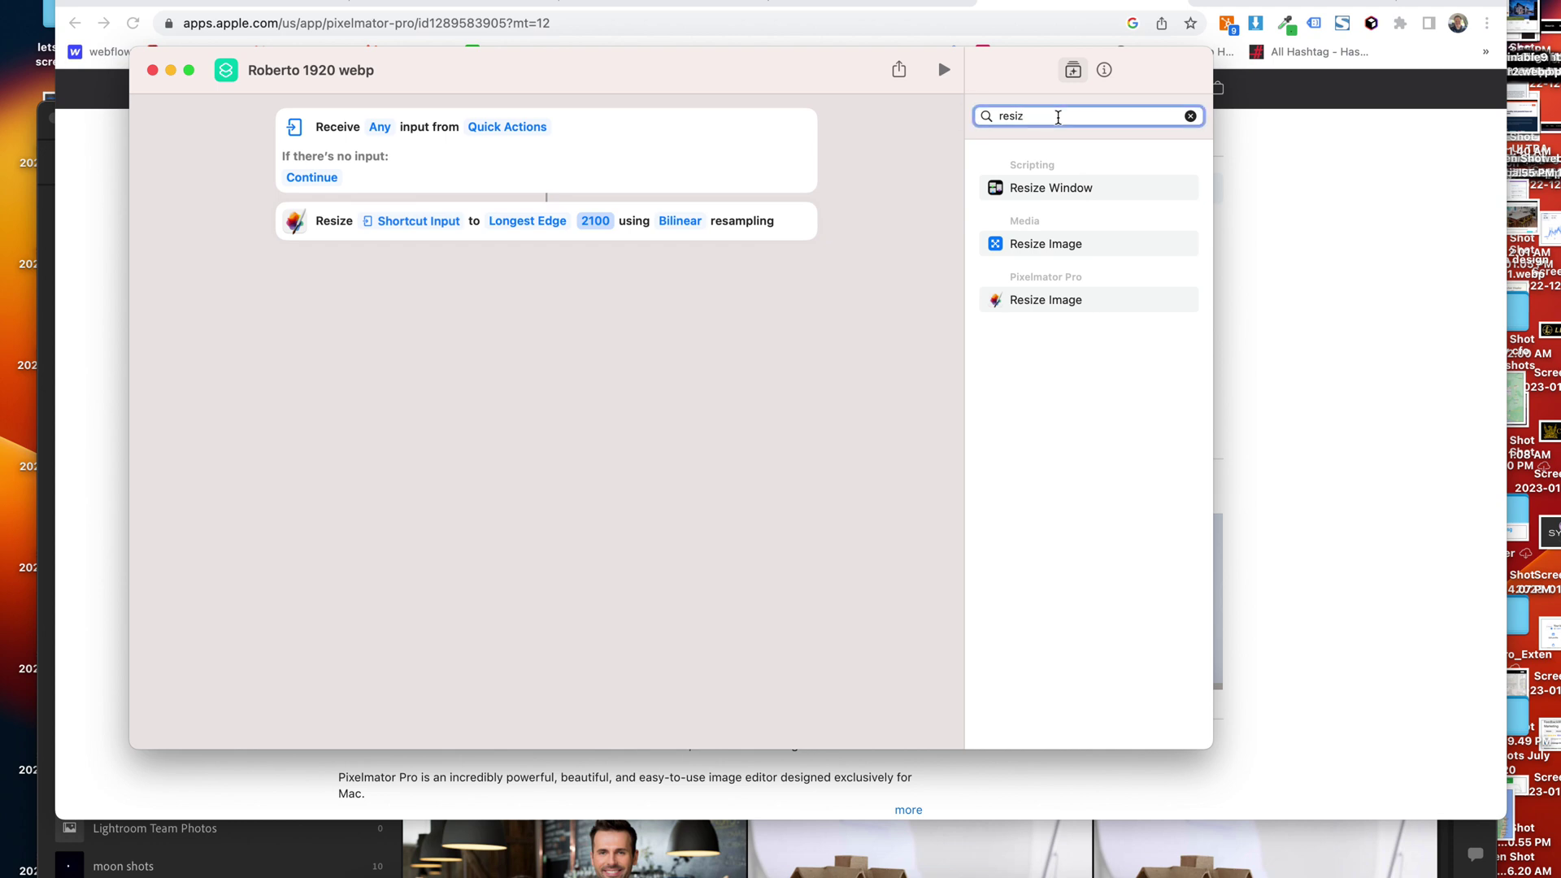
{"action": "type", "text": "convert"}
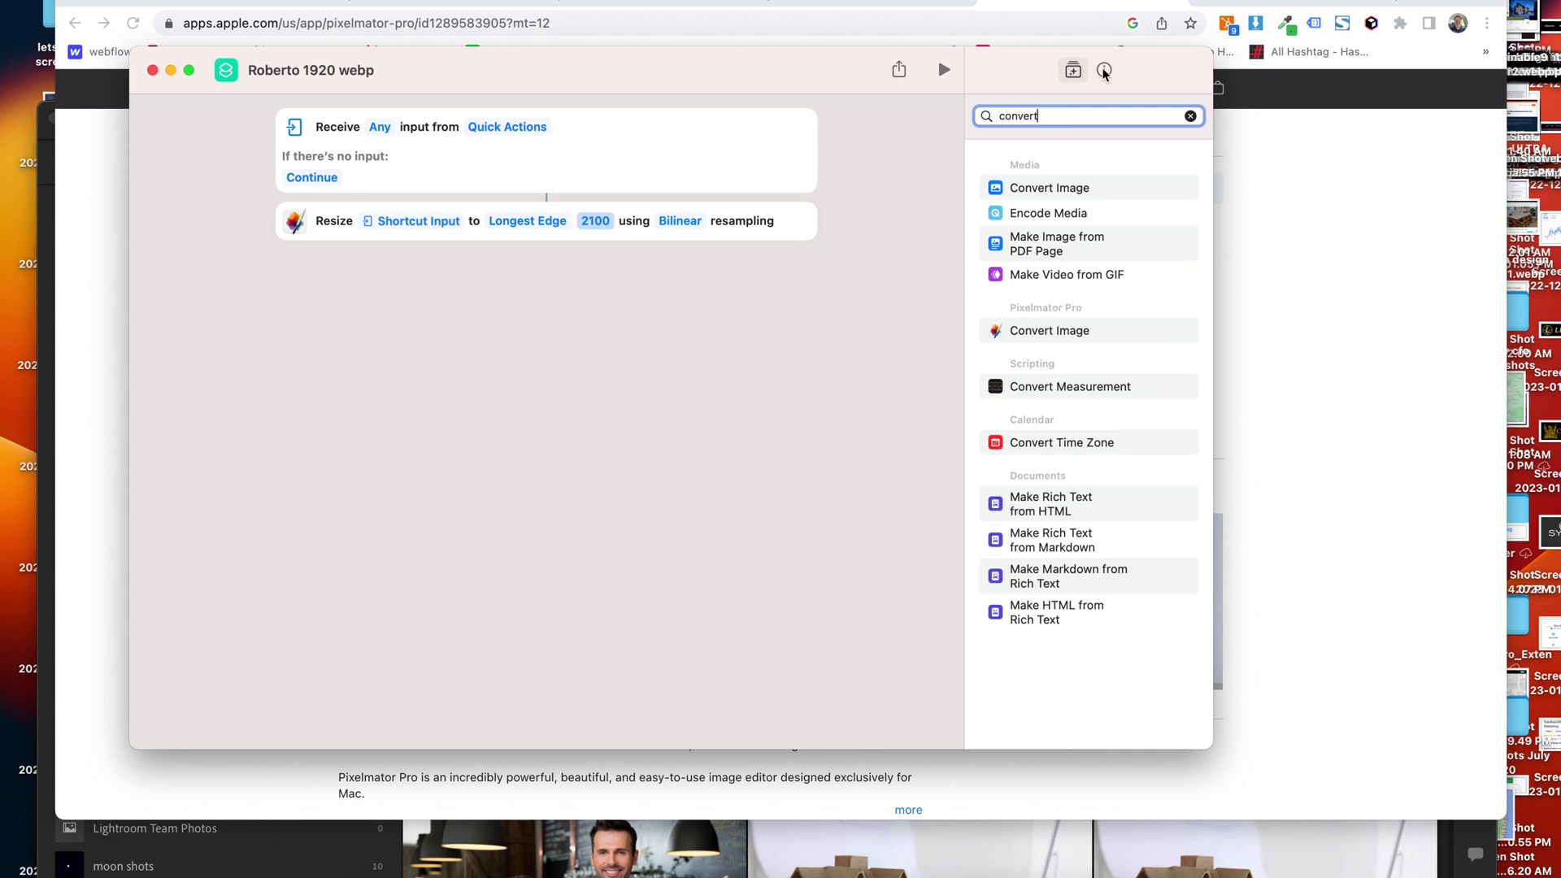
{"action": "left_click_drag", "start_coordinate": [1061, 330], "coordinate": [484, 303]}
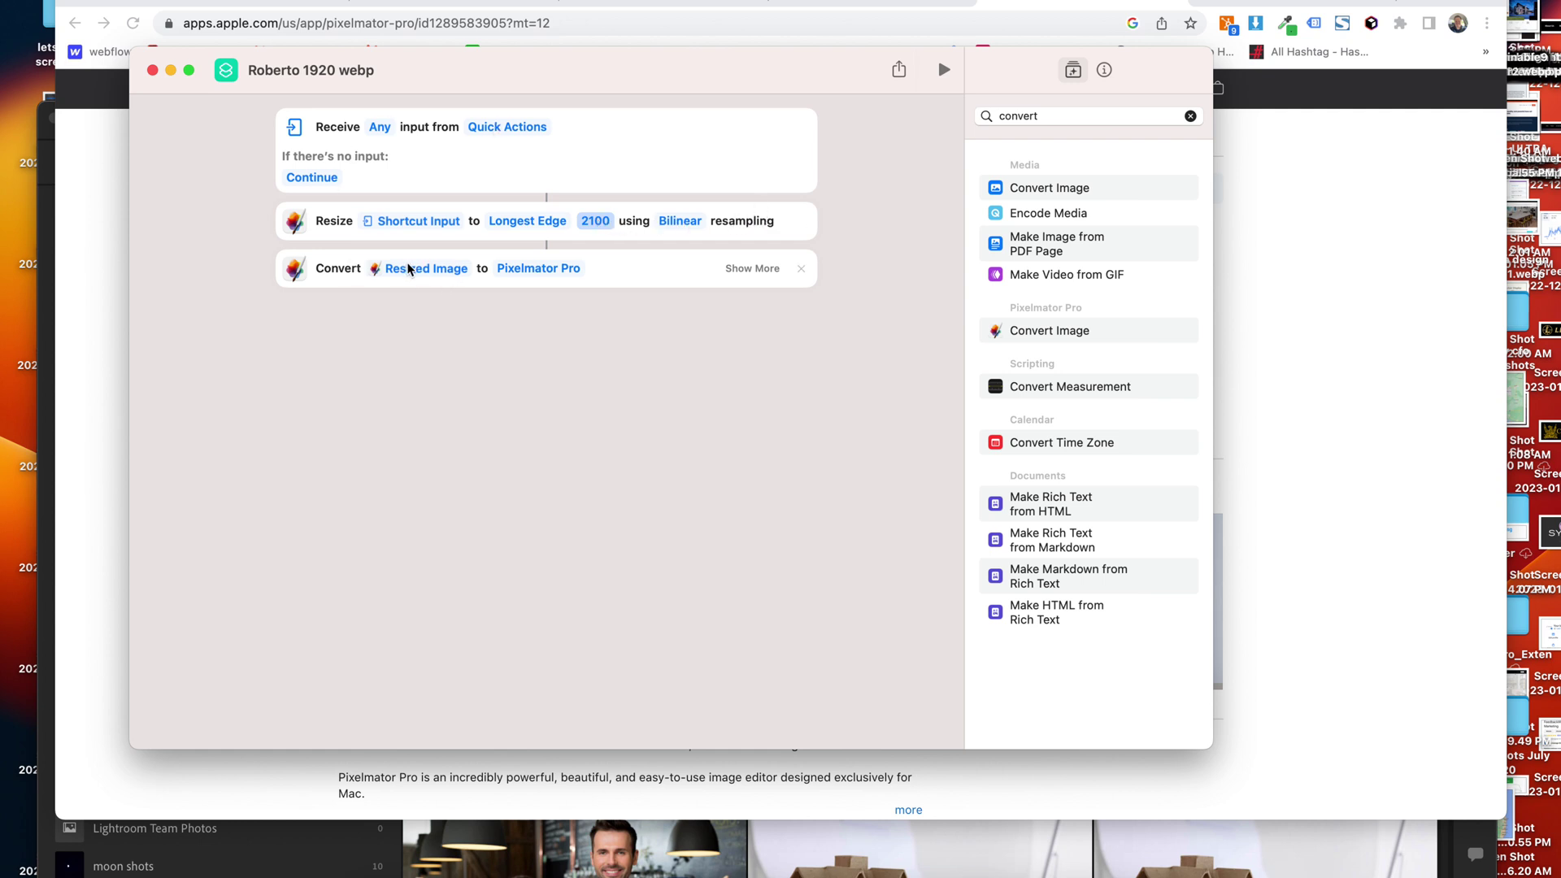
- Set the Convert action's format to WebP and lower its quality to about one third
{"action": "left_click", "coordinate": [535, 269]}
{"action": "left_click", "coordinate": [535, 270]}
{"action": "left_click", "coordinate": [535, 270]}
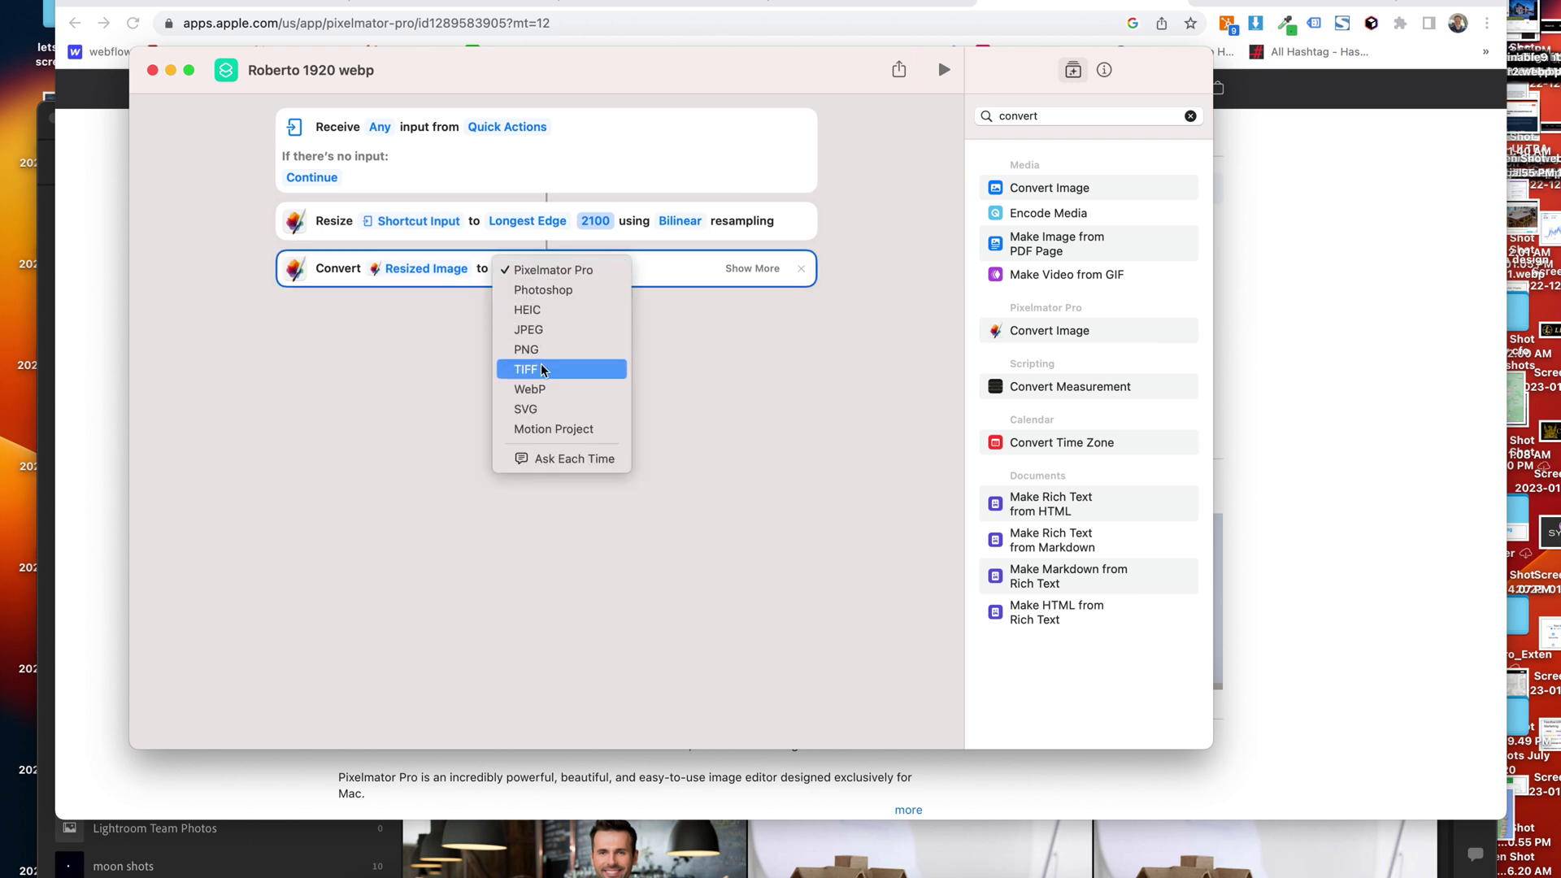
{"action": "left_click", "coordinate": [543, 388]}
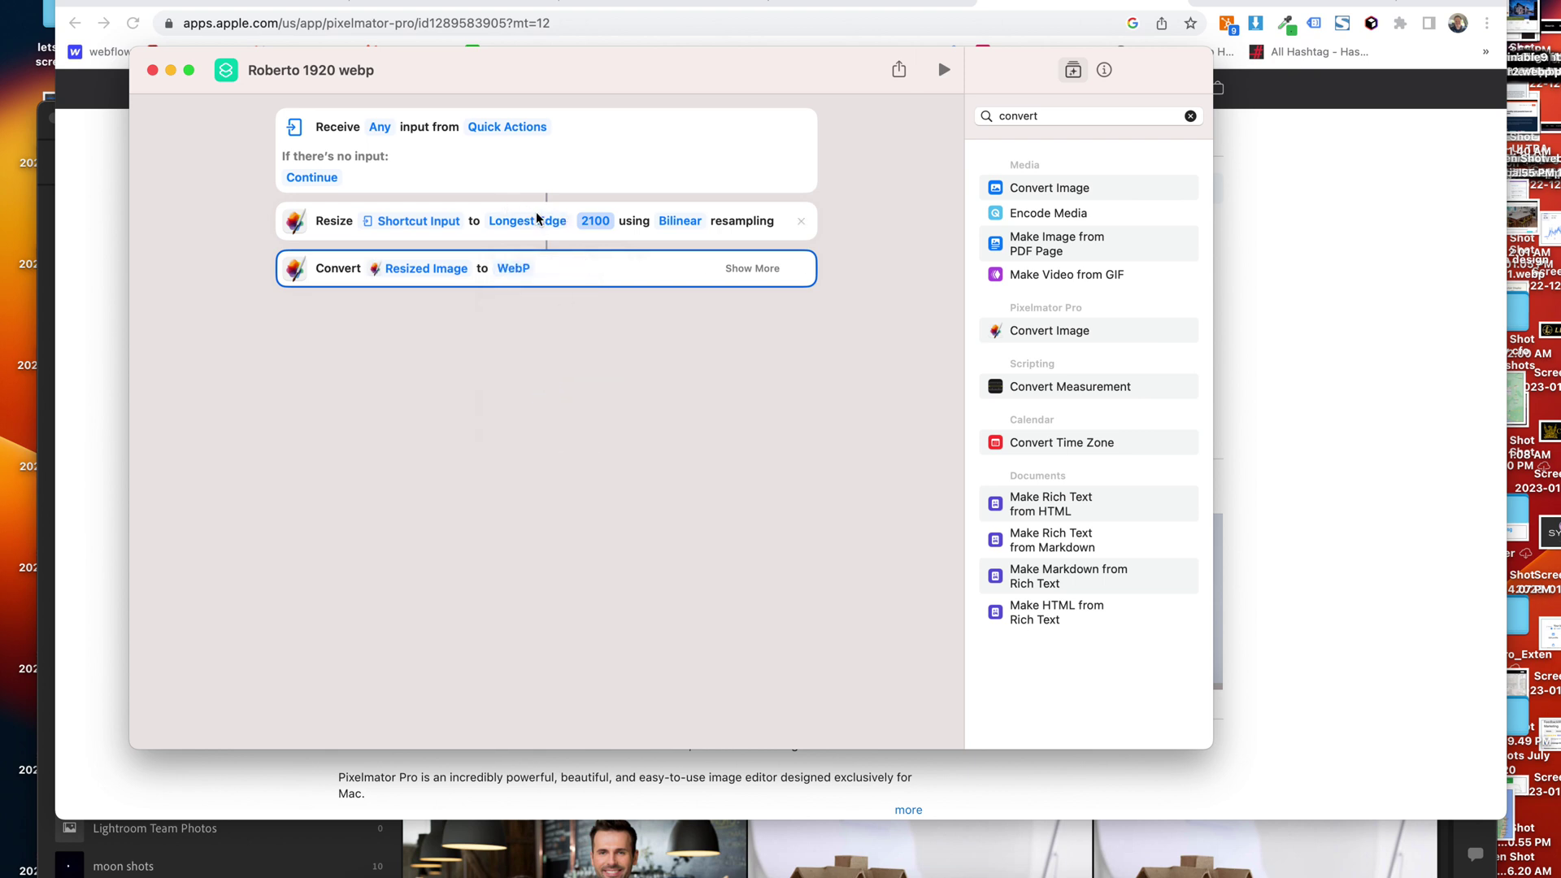
{"action": "left_click", "coordinate": [747, 271]}
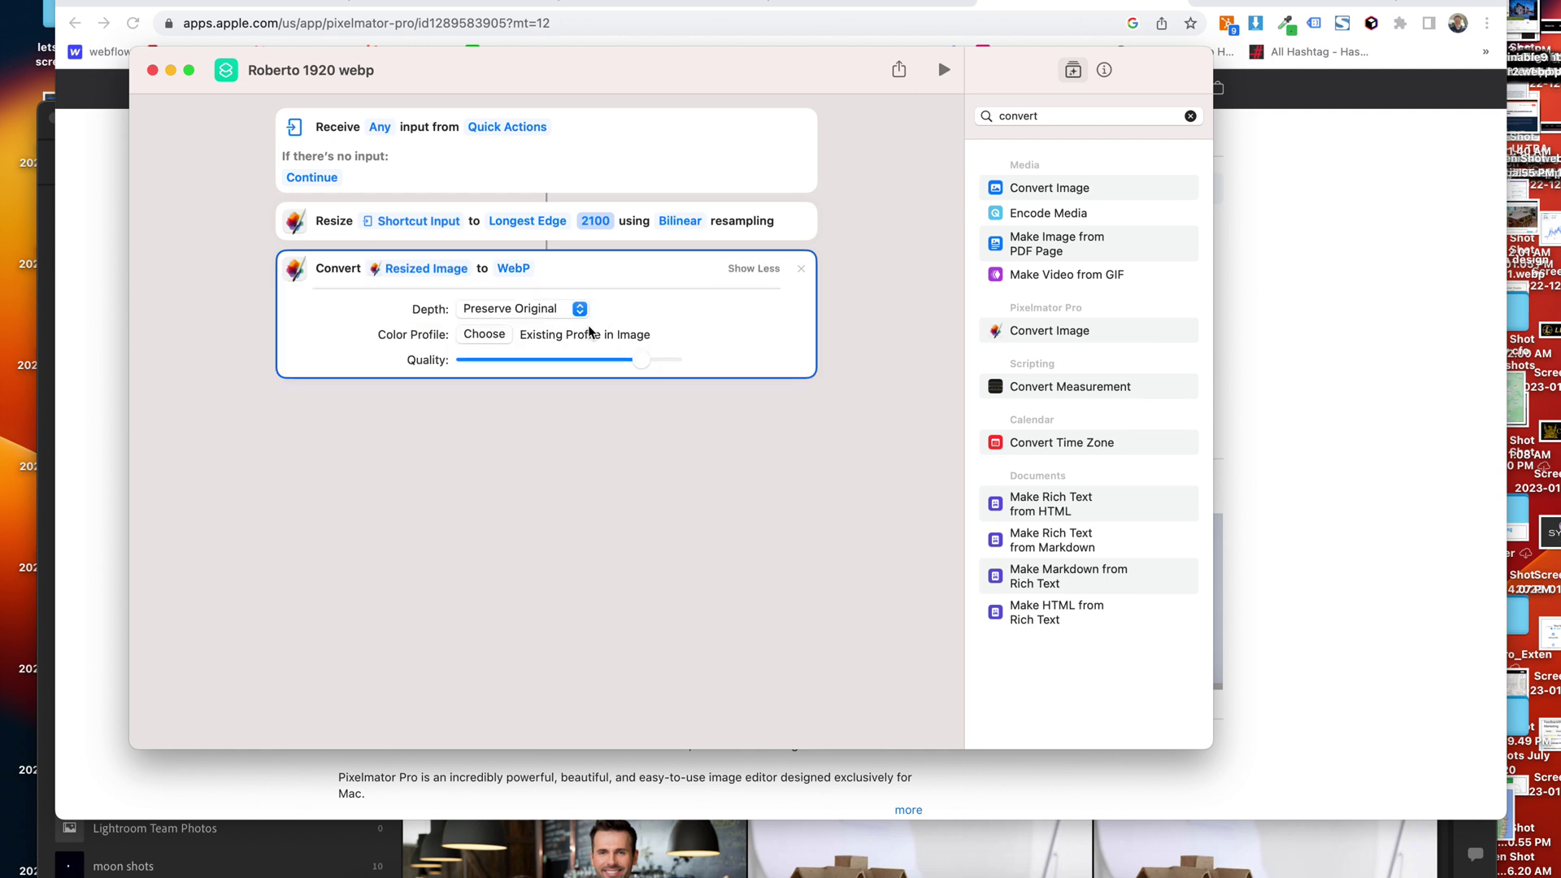
{"action": "left_click_drag", "start_coordinate": [642, 361], "coordinate": [530, 369]}
{"action": "left_click", "coordinate": [628, 515]}
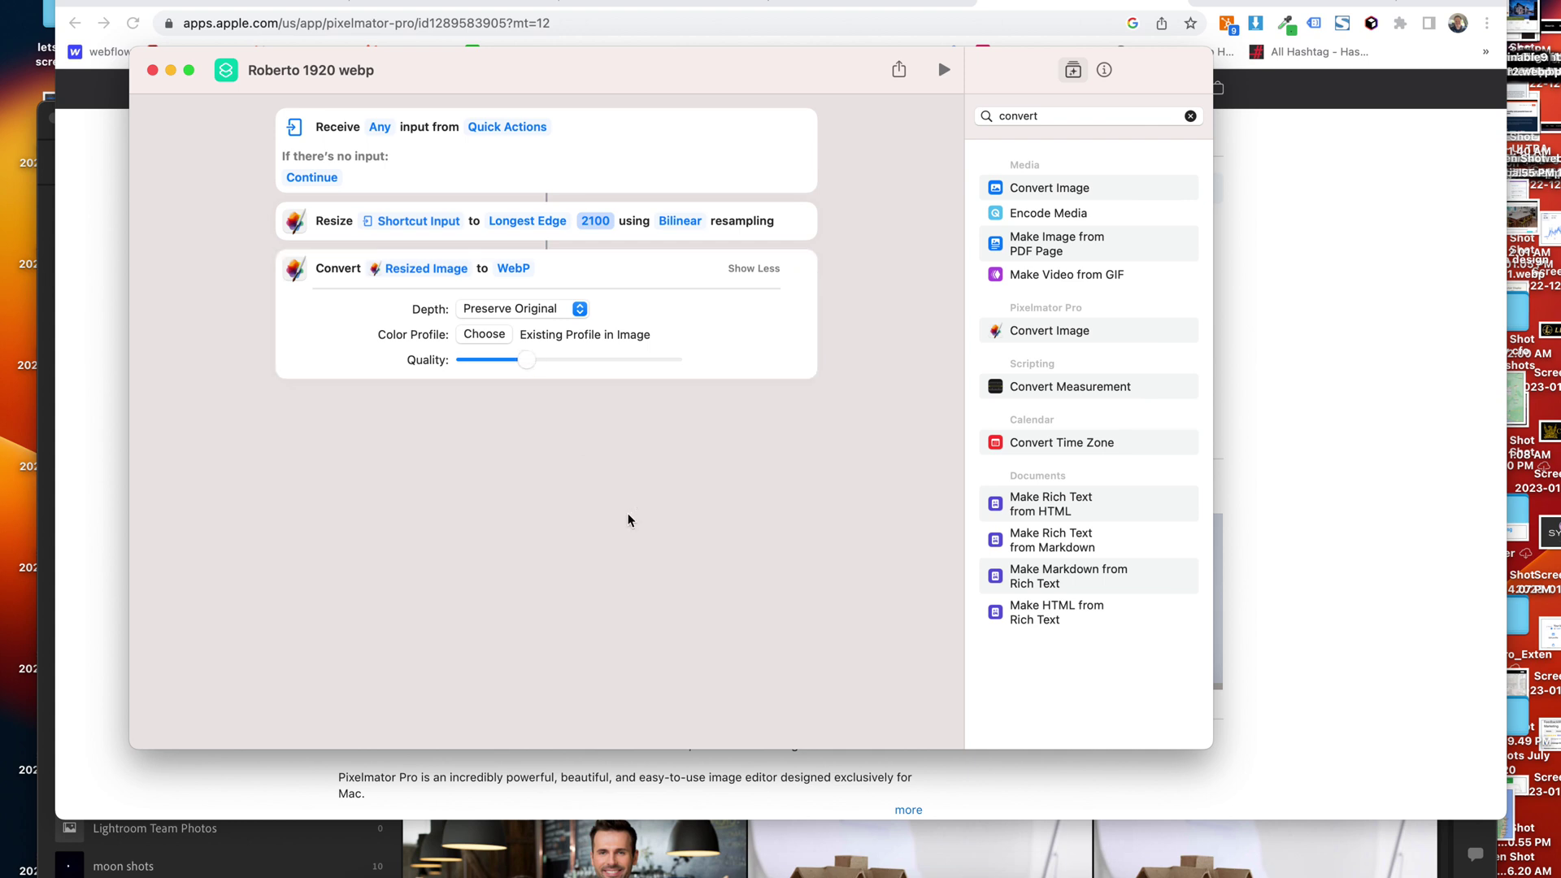
- Search the action library for "out" and add the Stop and Output action after the Convert action
{"action": "left_click", "coordinate": [650, 76]}
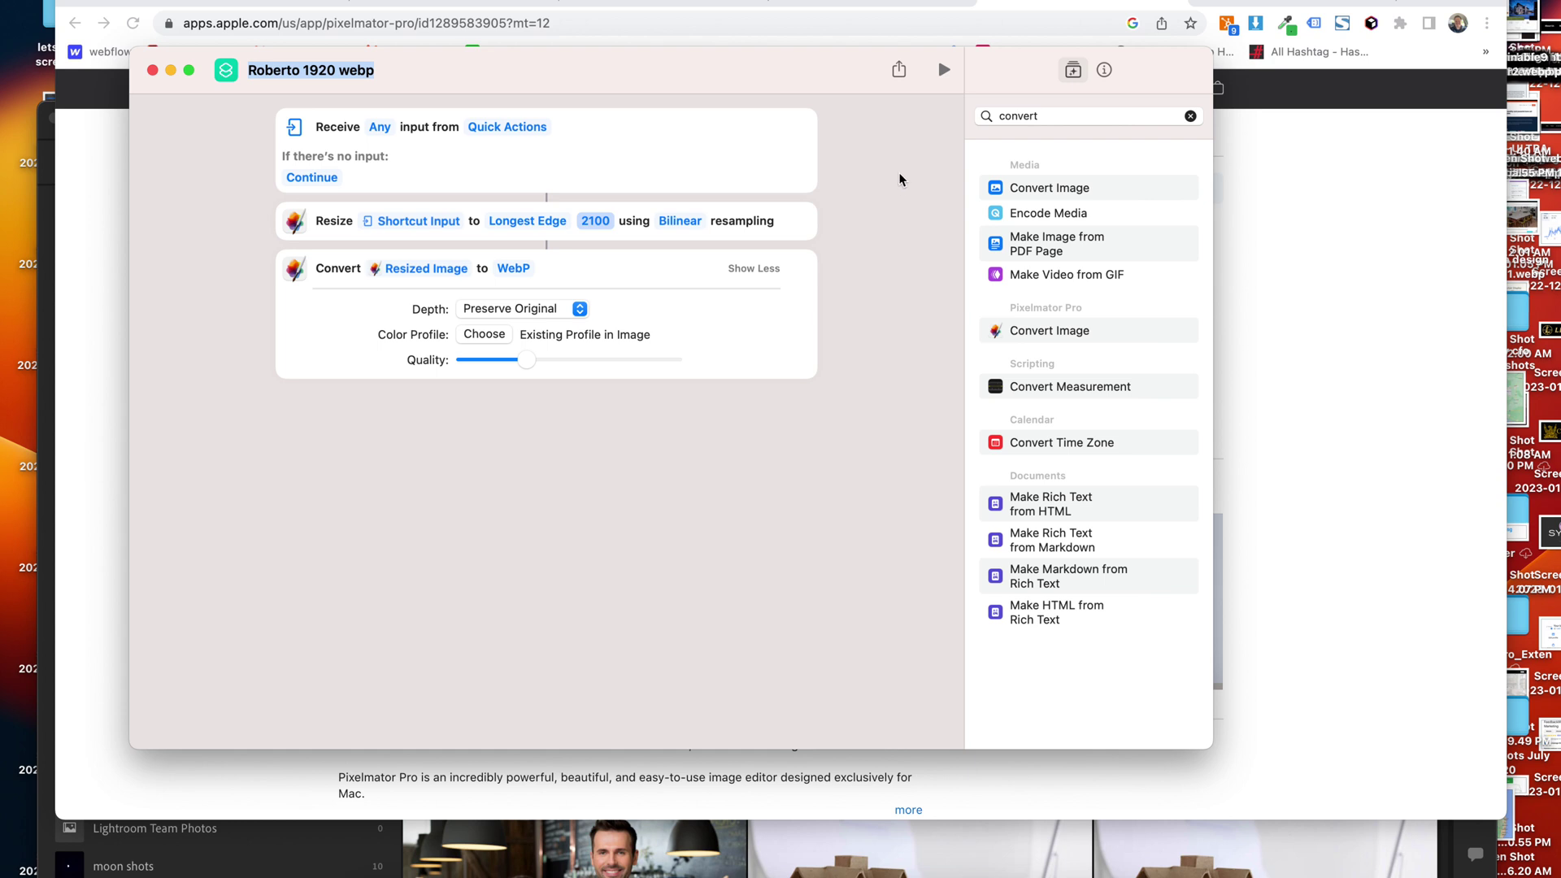
{"action": "left_click", "coordinate": [1054, 118]}
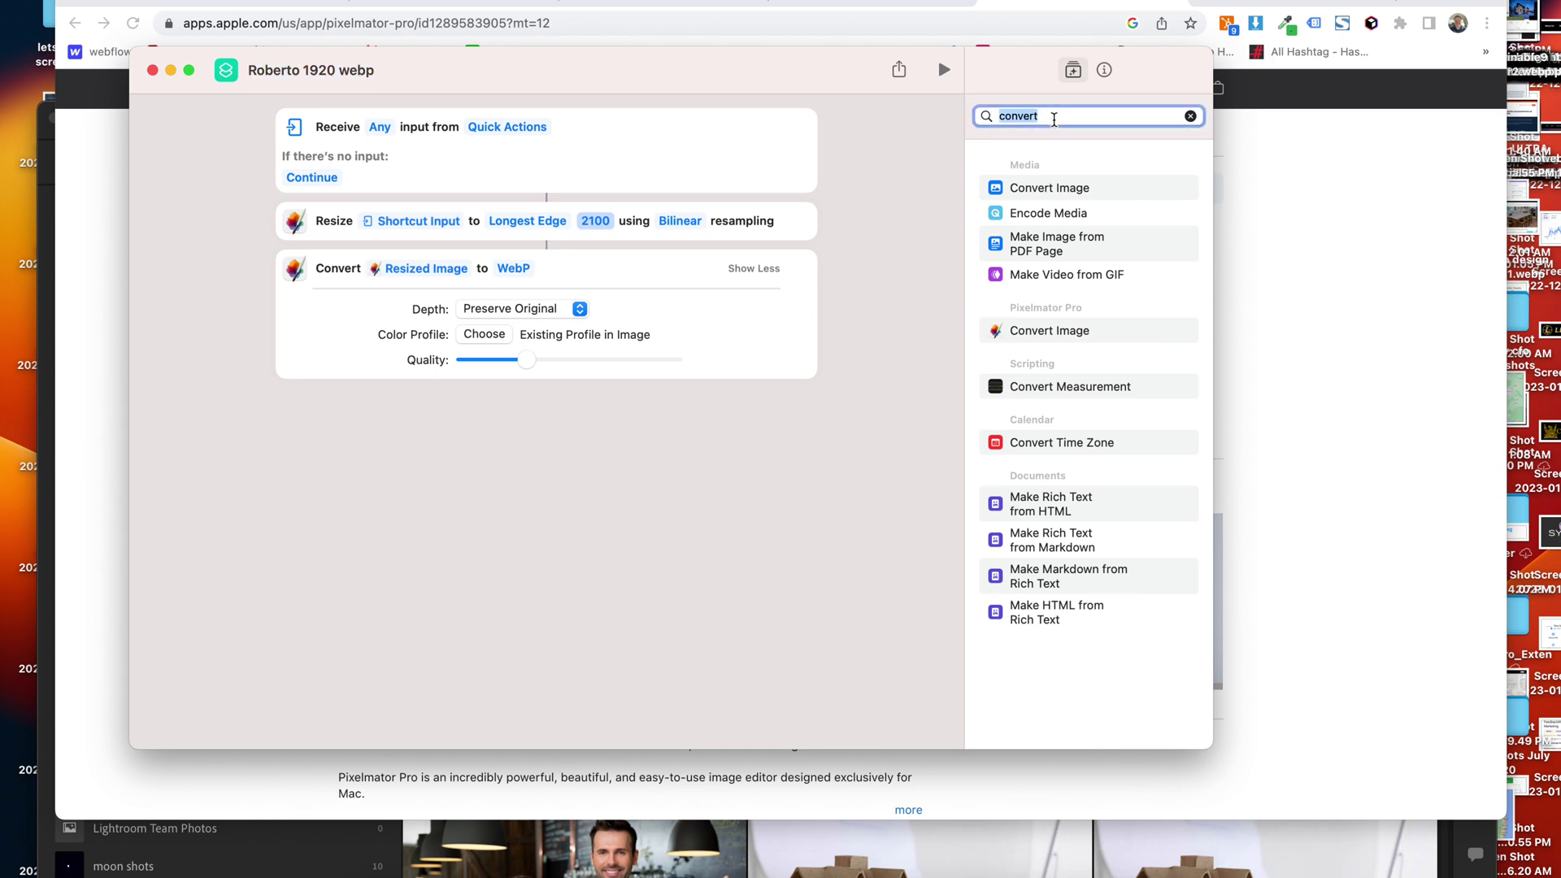
{"action": "type", "text": "out"}
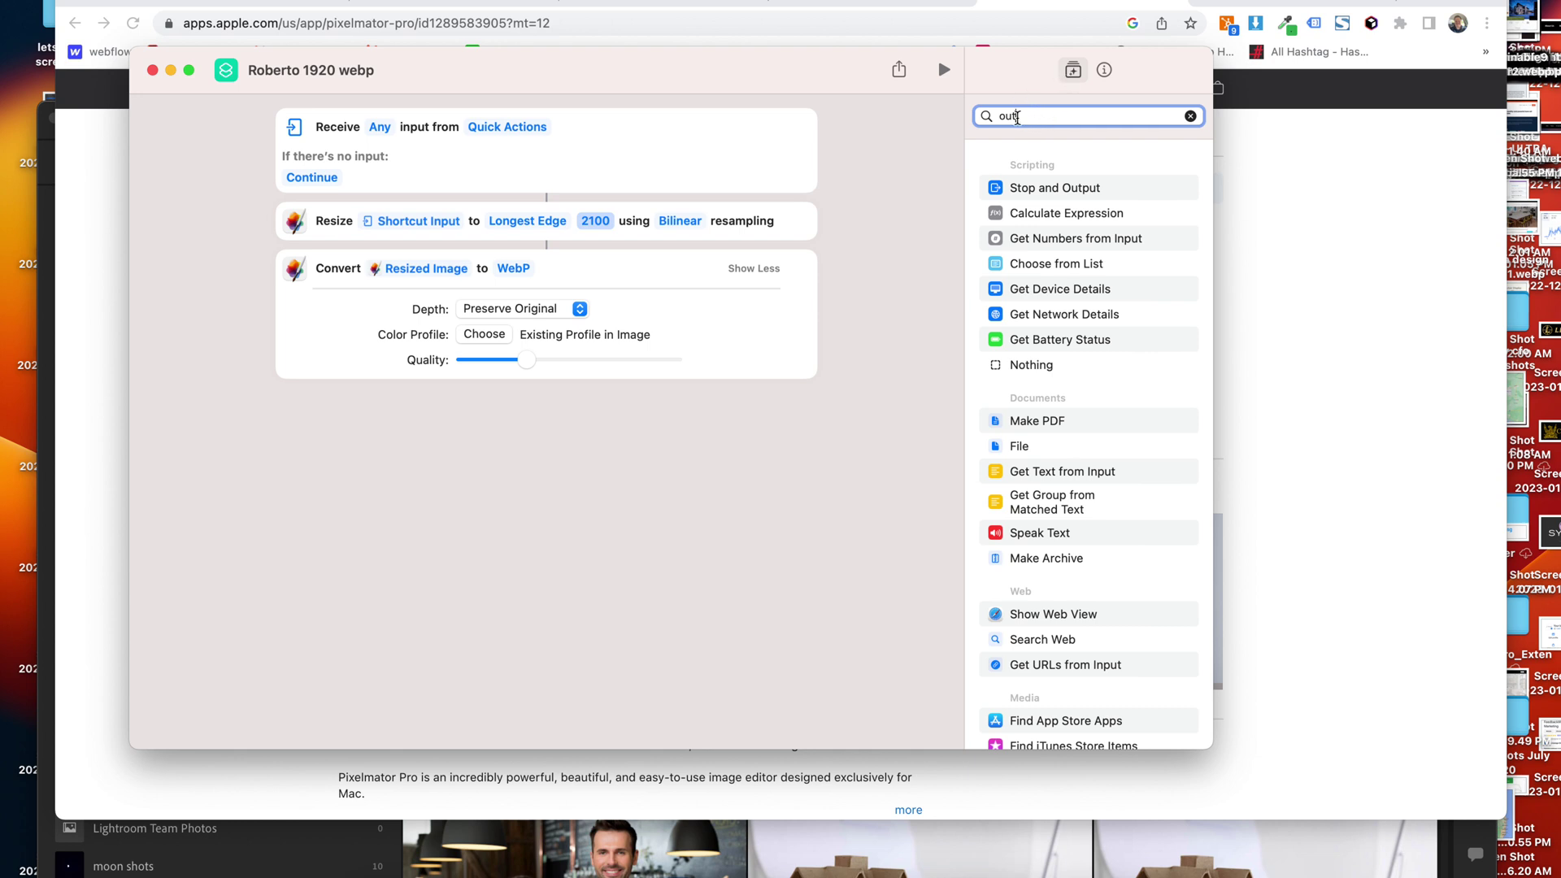
{"action": "left_click_drag", "start_coordinate": [1073, 192], "coordinate": [508, 431]}
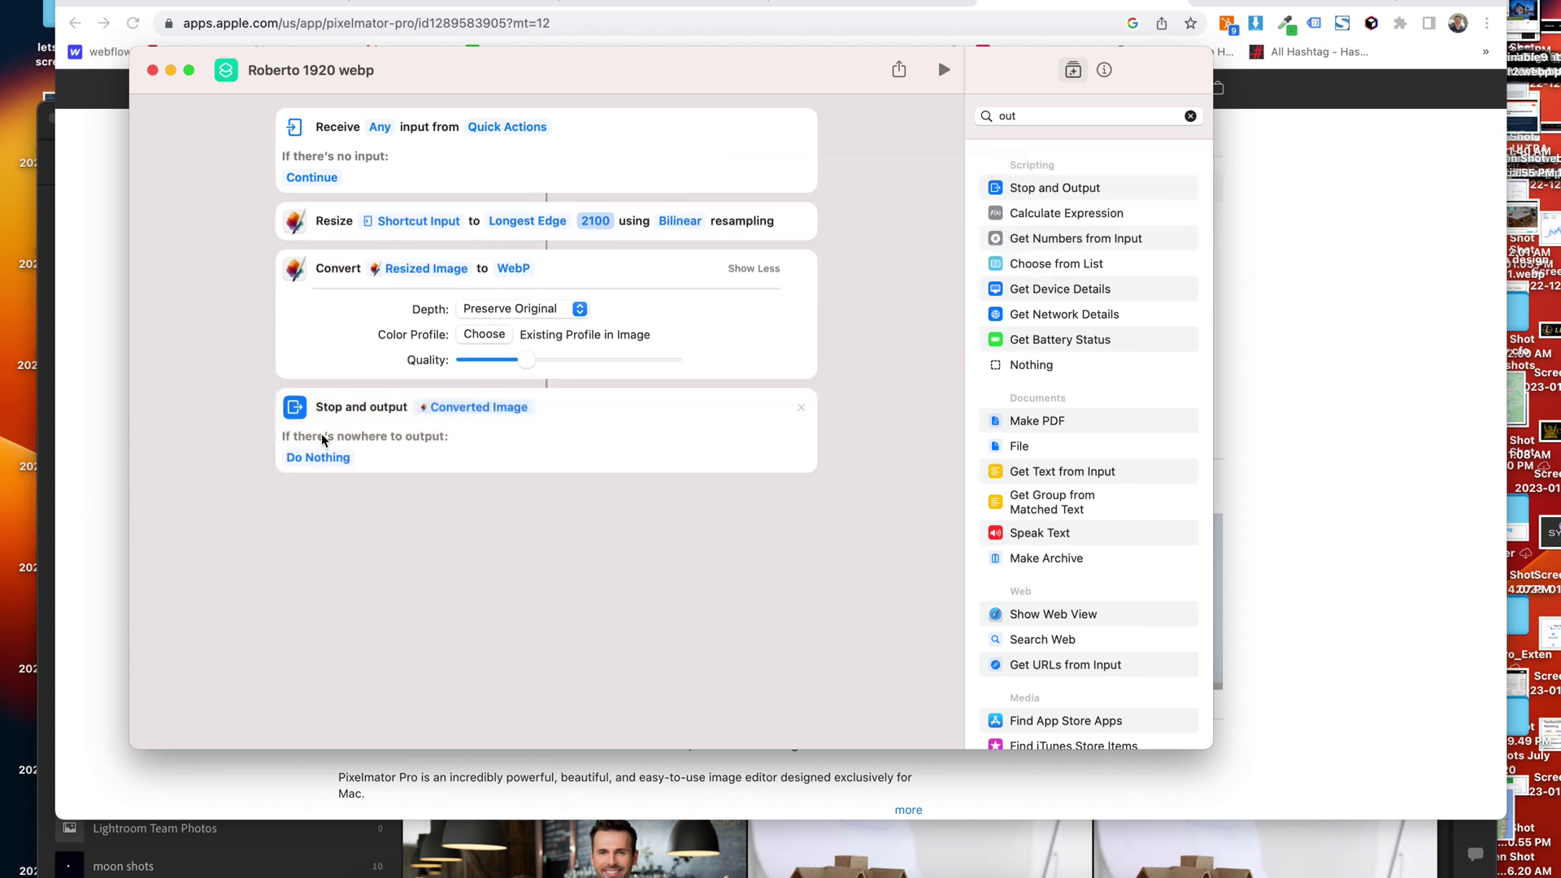
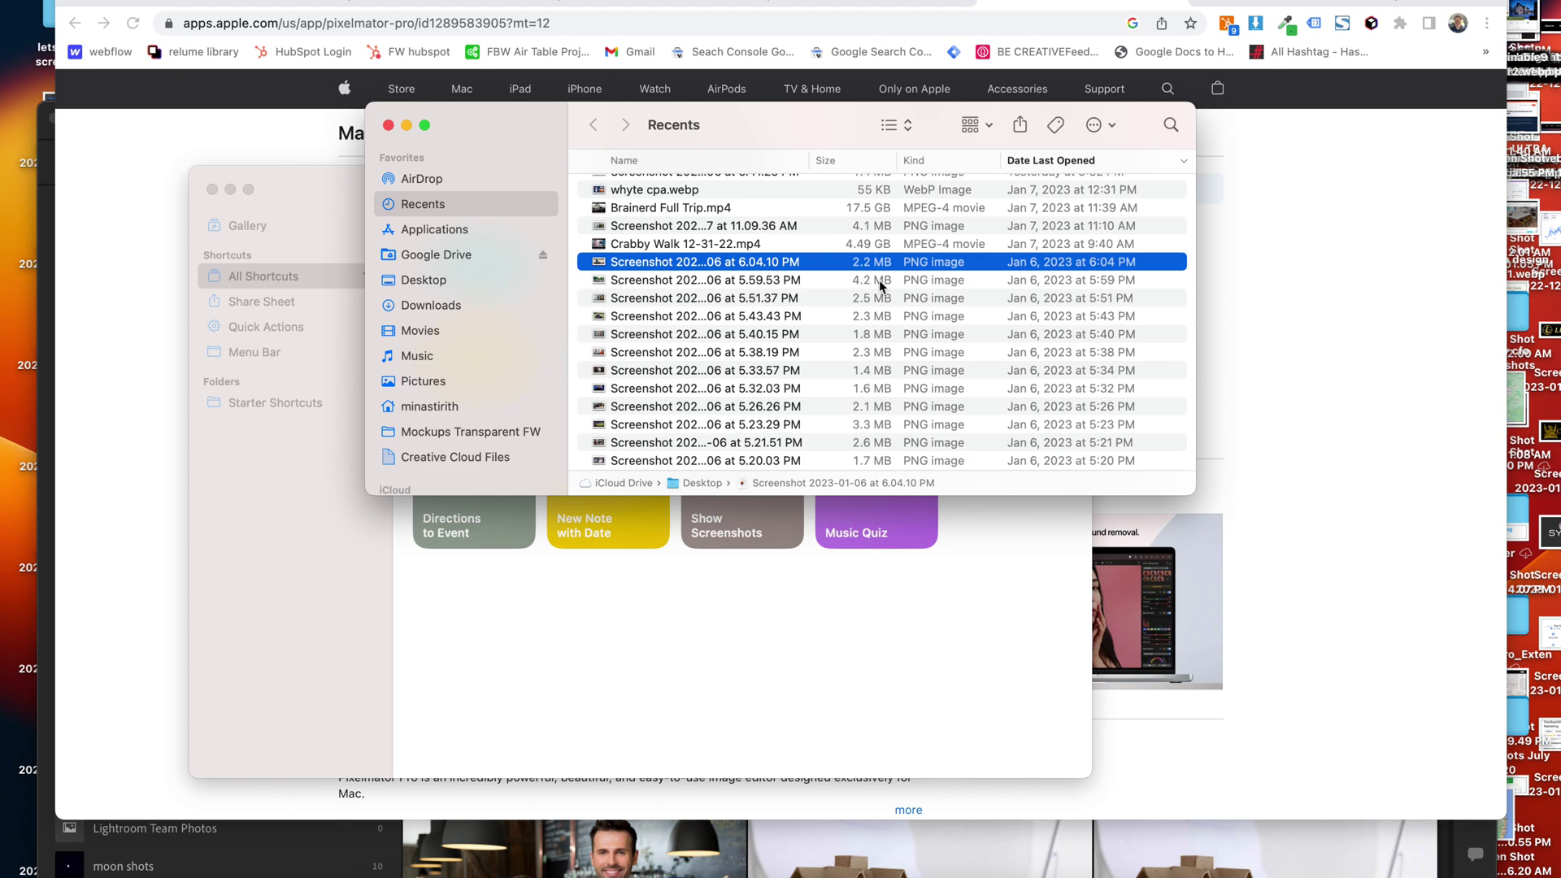
- Group the Finder screenshots from 6.04.10 PM through 5.32.03 PM into a new folder named "folder" and open it
{"action": "left_click", "coordinate": [739, 389], "text": "shift"}
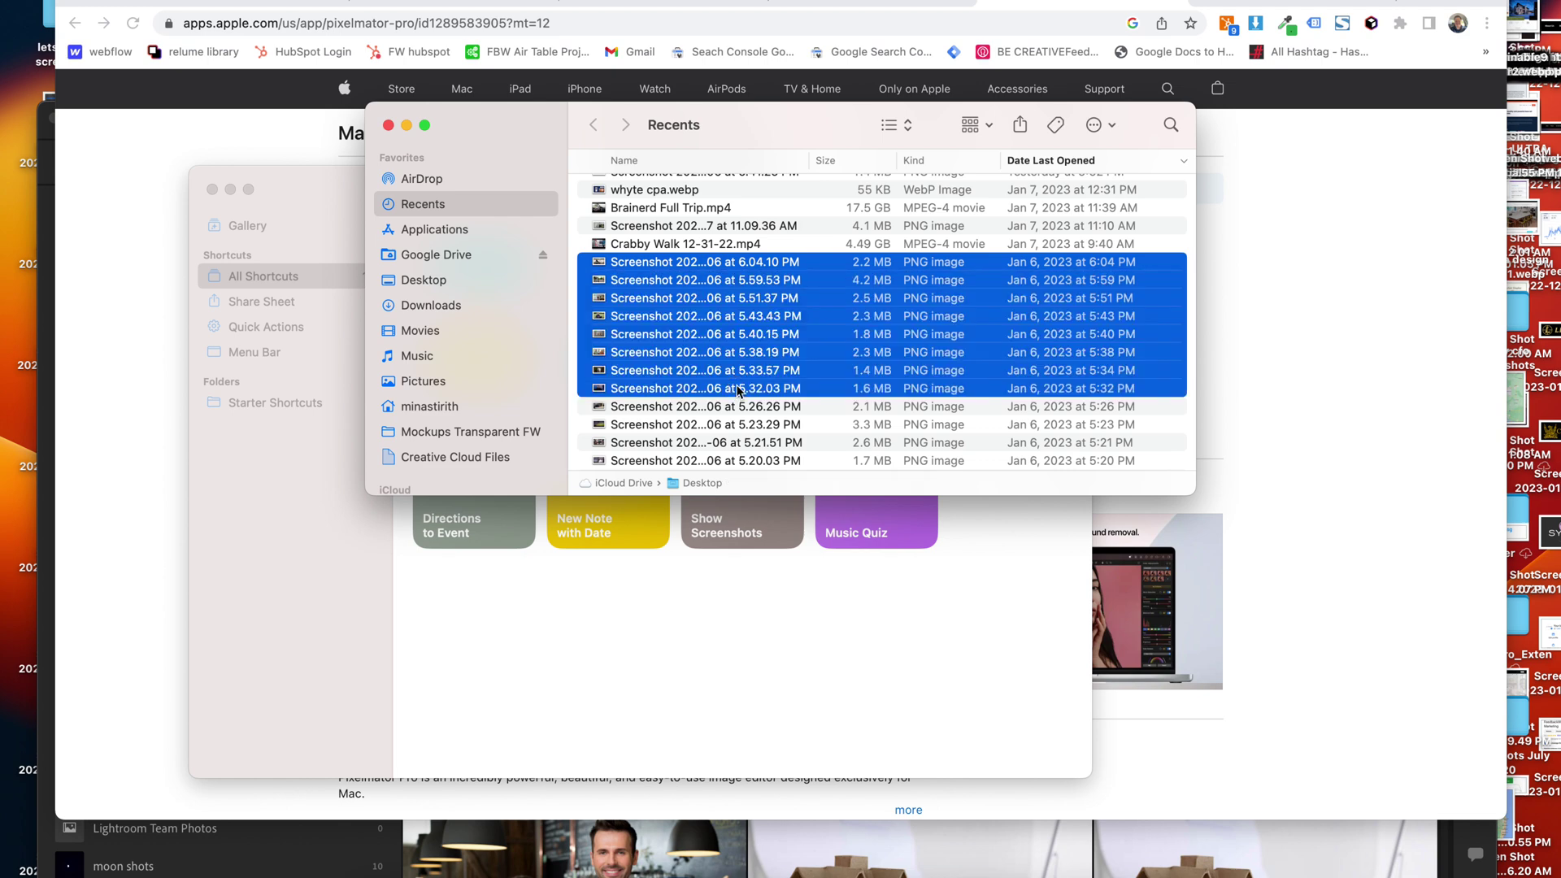
{"action": "right_click", "coordinate": [740, 388]}
{"action": "left_click", "coordinate": [768, 397]}
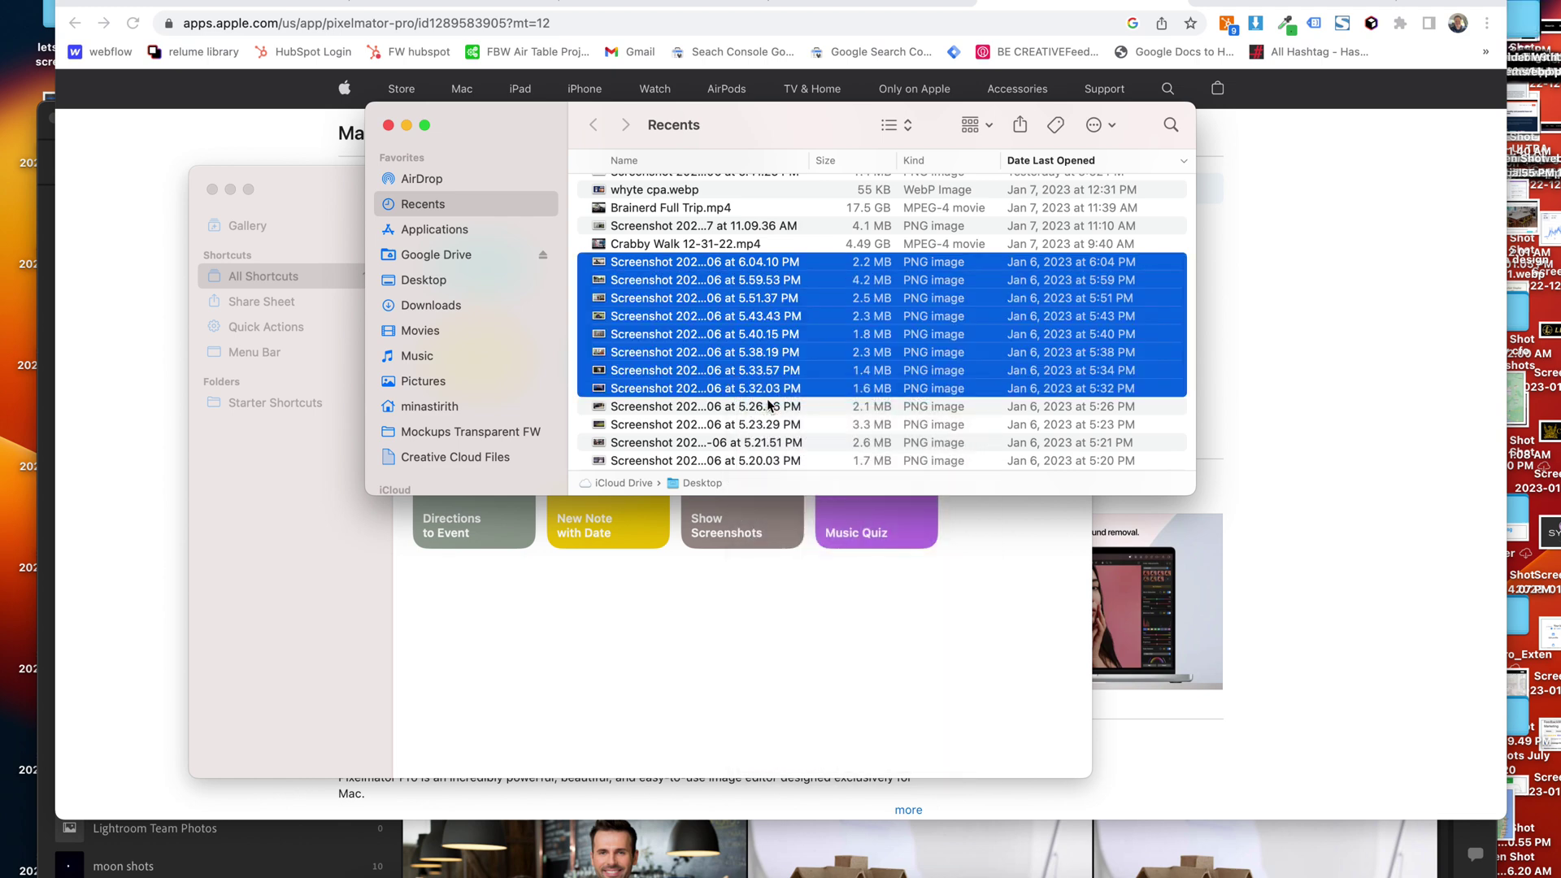
{"action": "type", "text": "folder"}
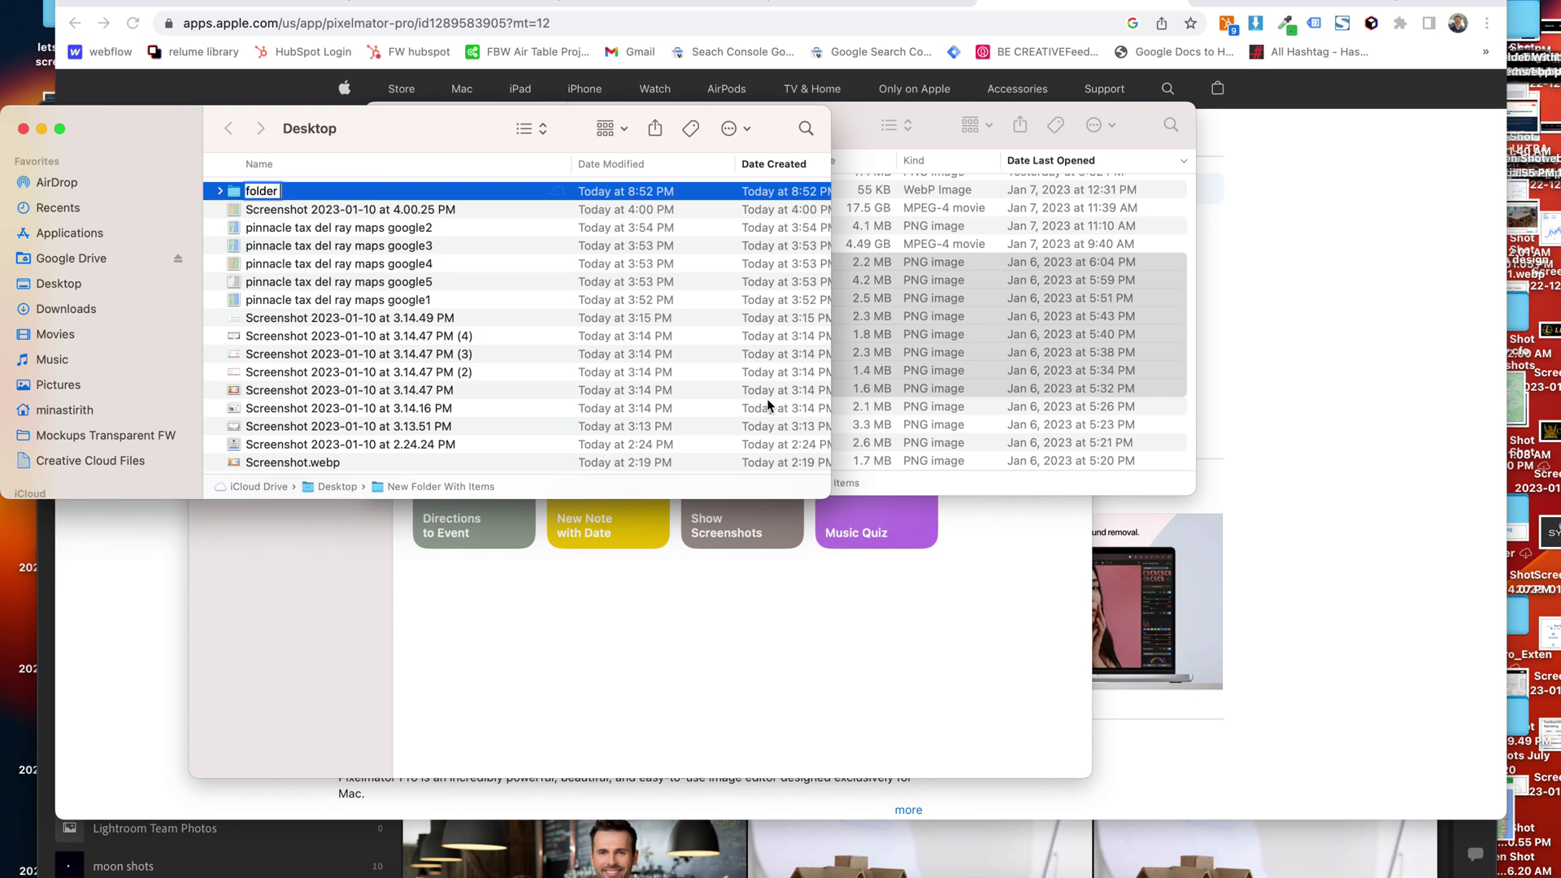
{"action": "key", "text": "Return"}
{"action": "double_click", "coordinate": [257, 194]}
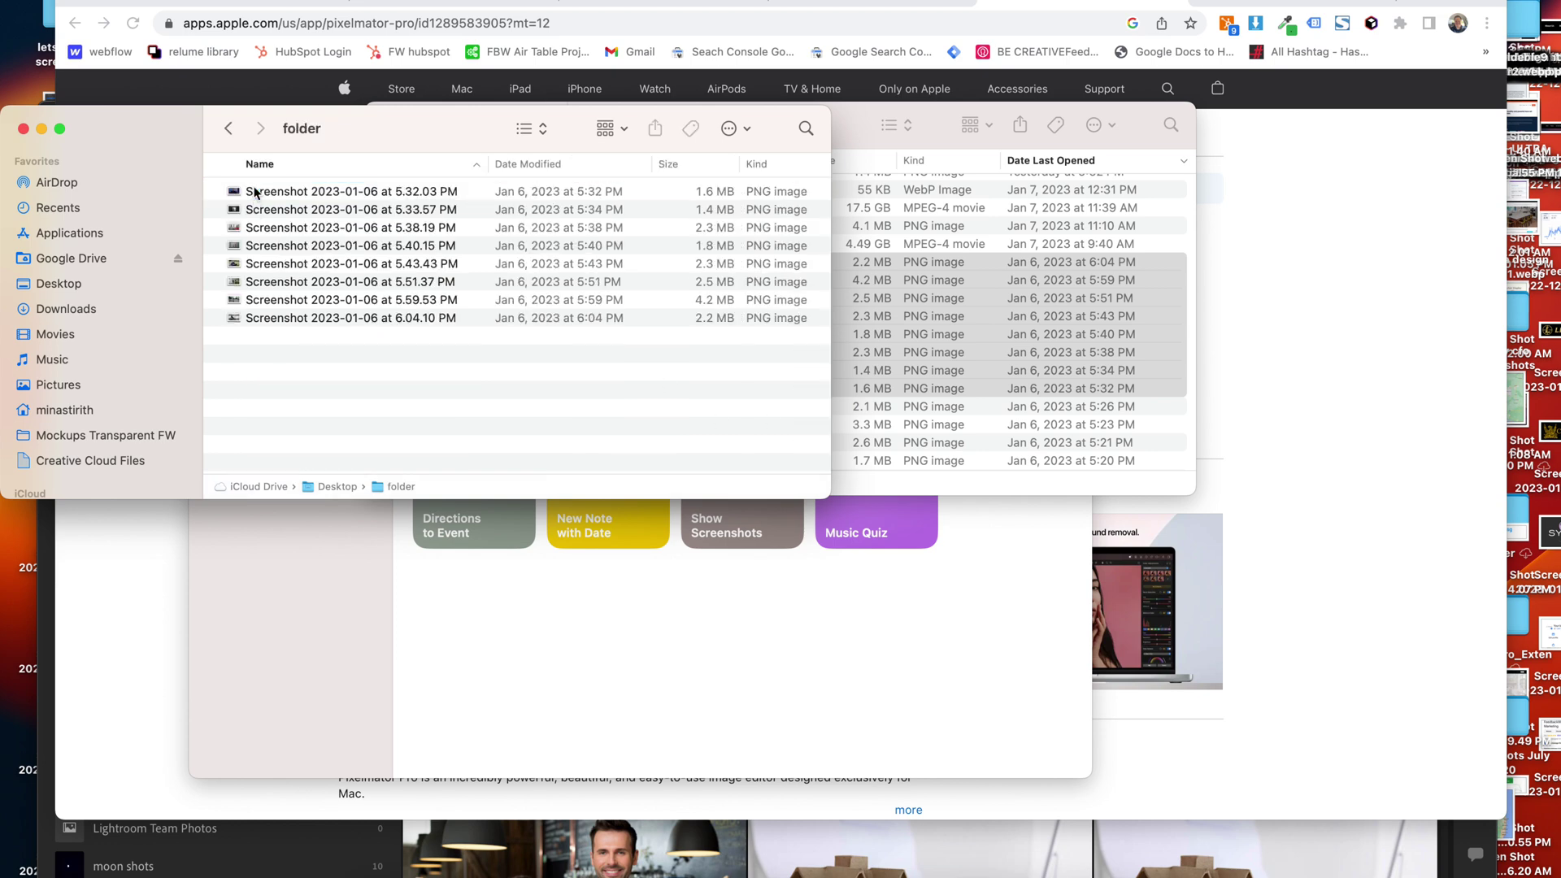
- Run the "Roberto 1920 webp" Quick Action on all eight screenshots in the folder
{"action": "left_click_drag", "start_coordinate": [177, 141], "coordinate": [479, 171]}
{"action": "left_click_drag", "start_coordinate": [693, 432], "coordinate": [564, 195]}
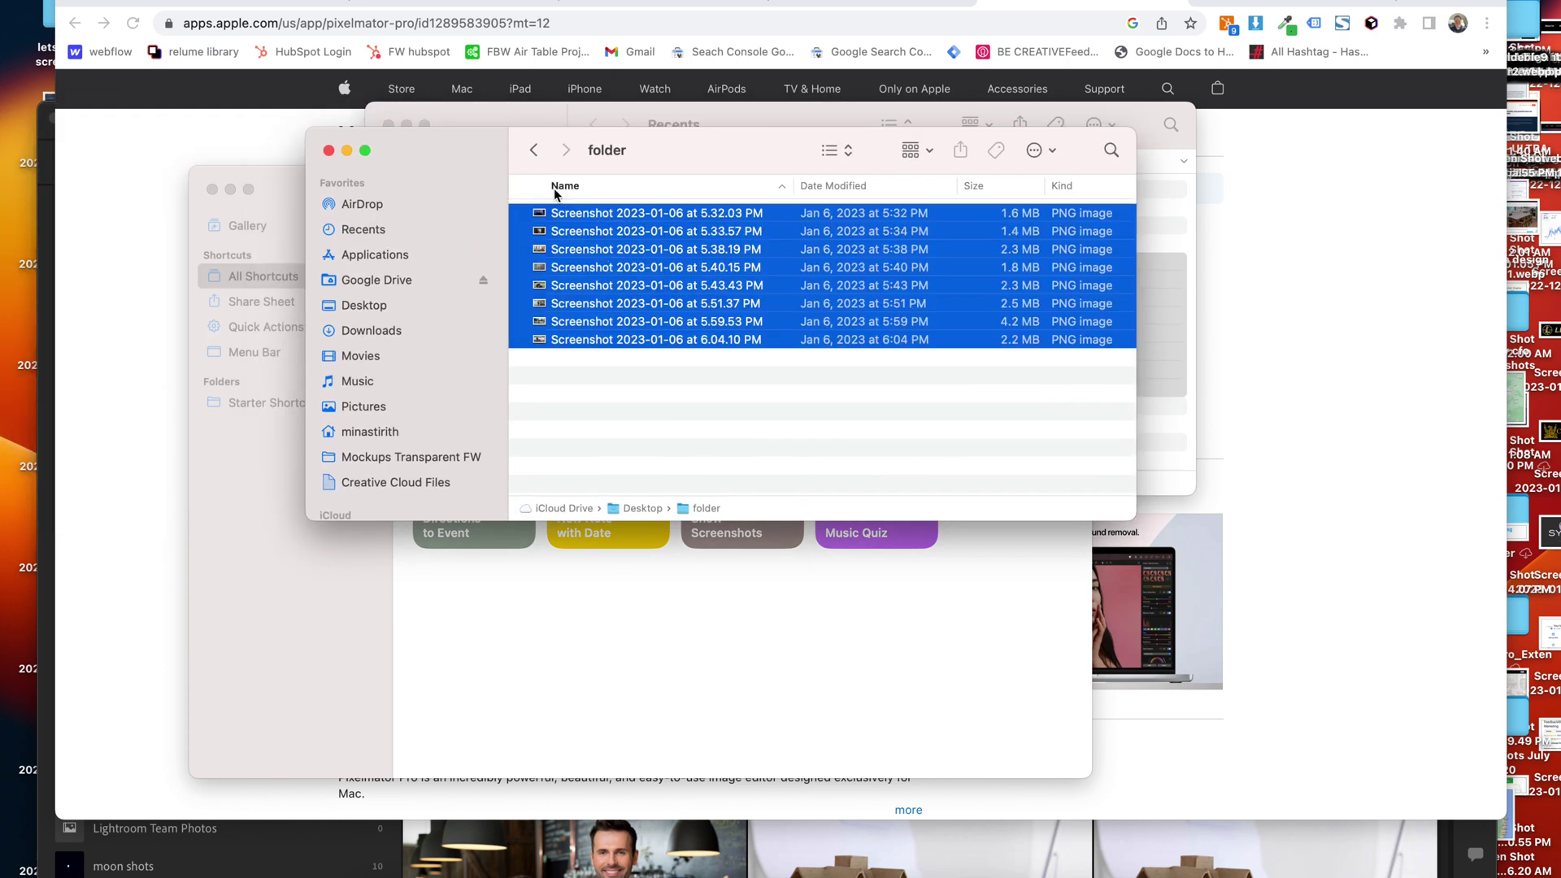
{"action": "right_click", "coordinate": [599, 244]}
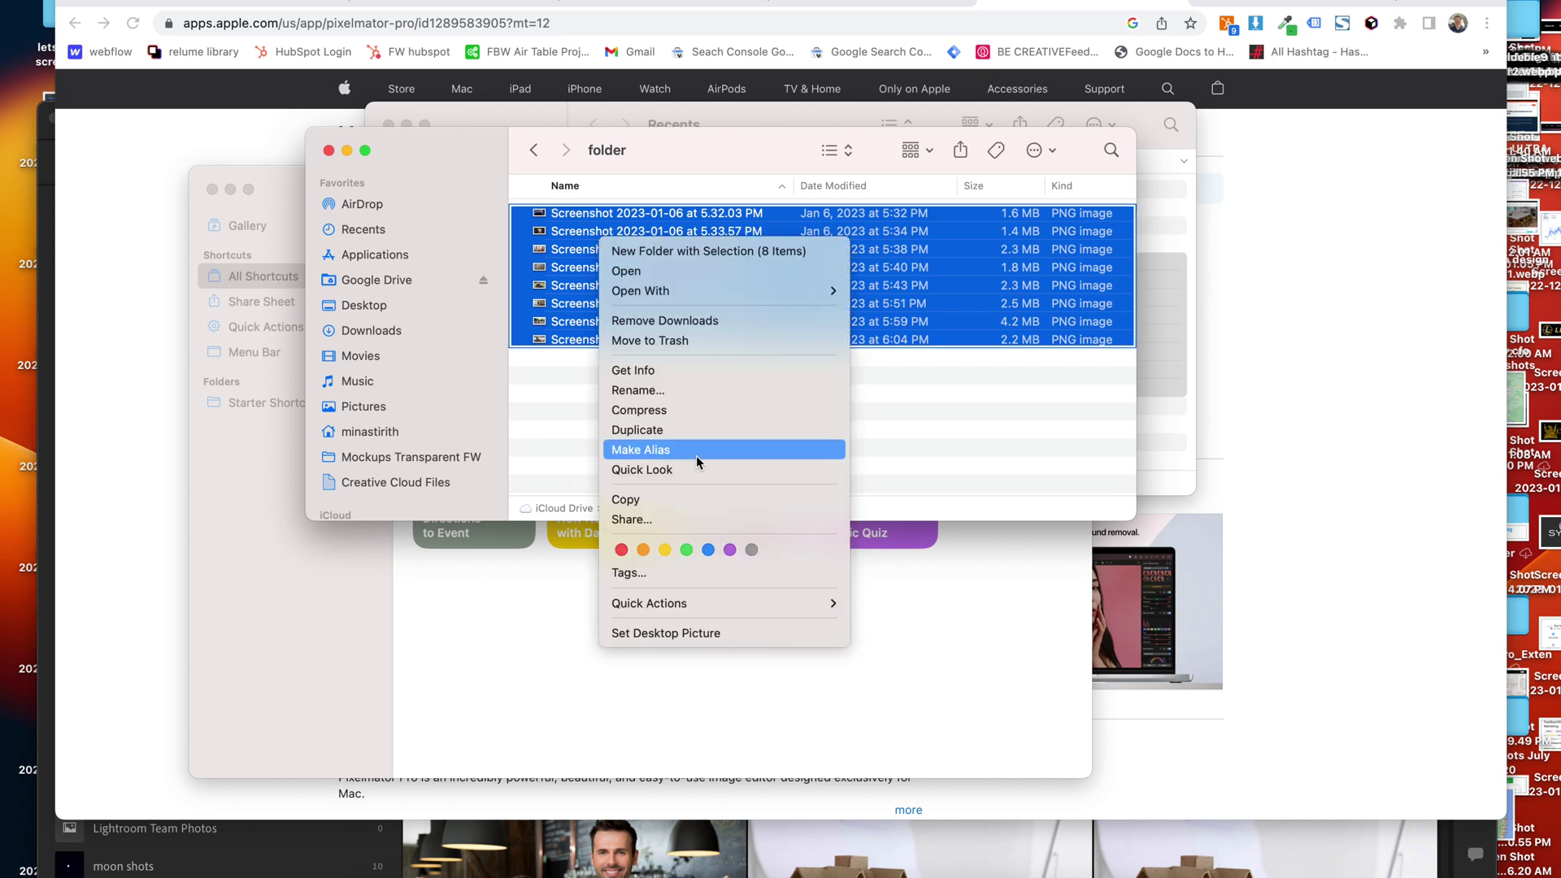
{"action": "mouse_move", "coordinate": [696, 612]}
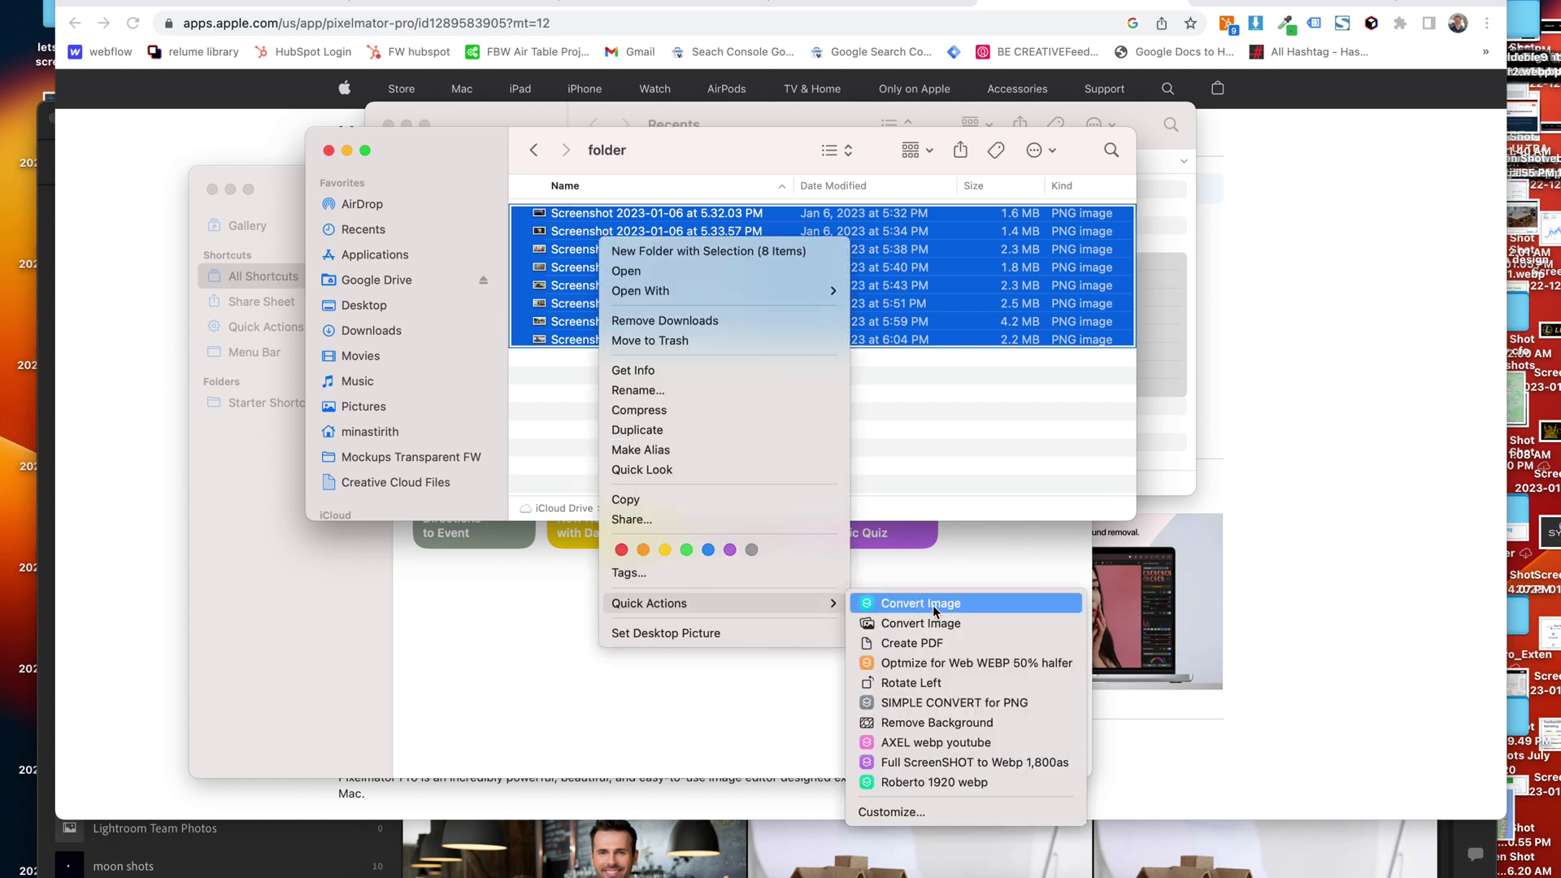
{"action": "left_click", "coordinate": [910, 782]}
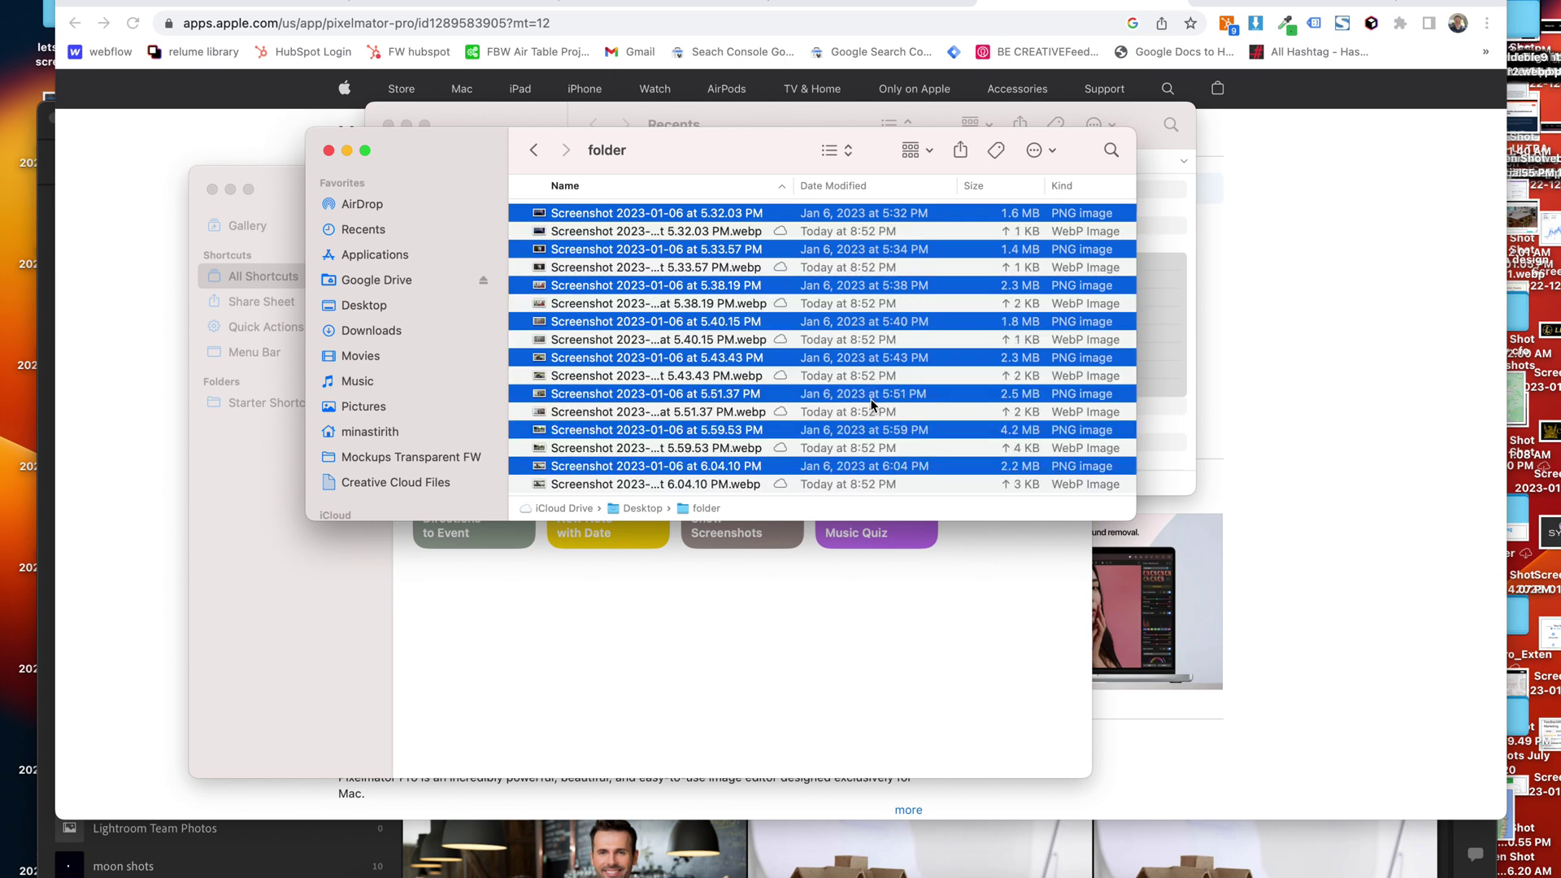
- Compare the WebP and original PNG versions of the 5.38.19 PM screenshot by viewing each in Pixelmator Pro, closing each one
{"action": "scroll", "coordinate": [872, 403], "scroll_direction": "down", "scroll_amount": 1}
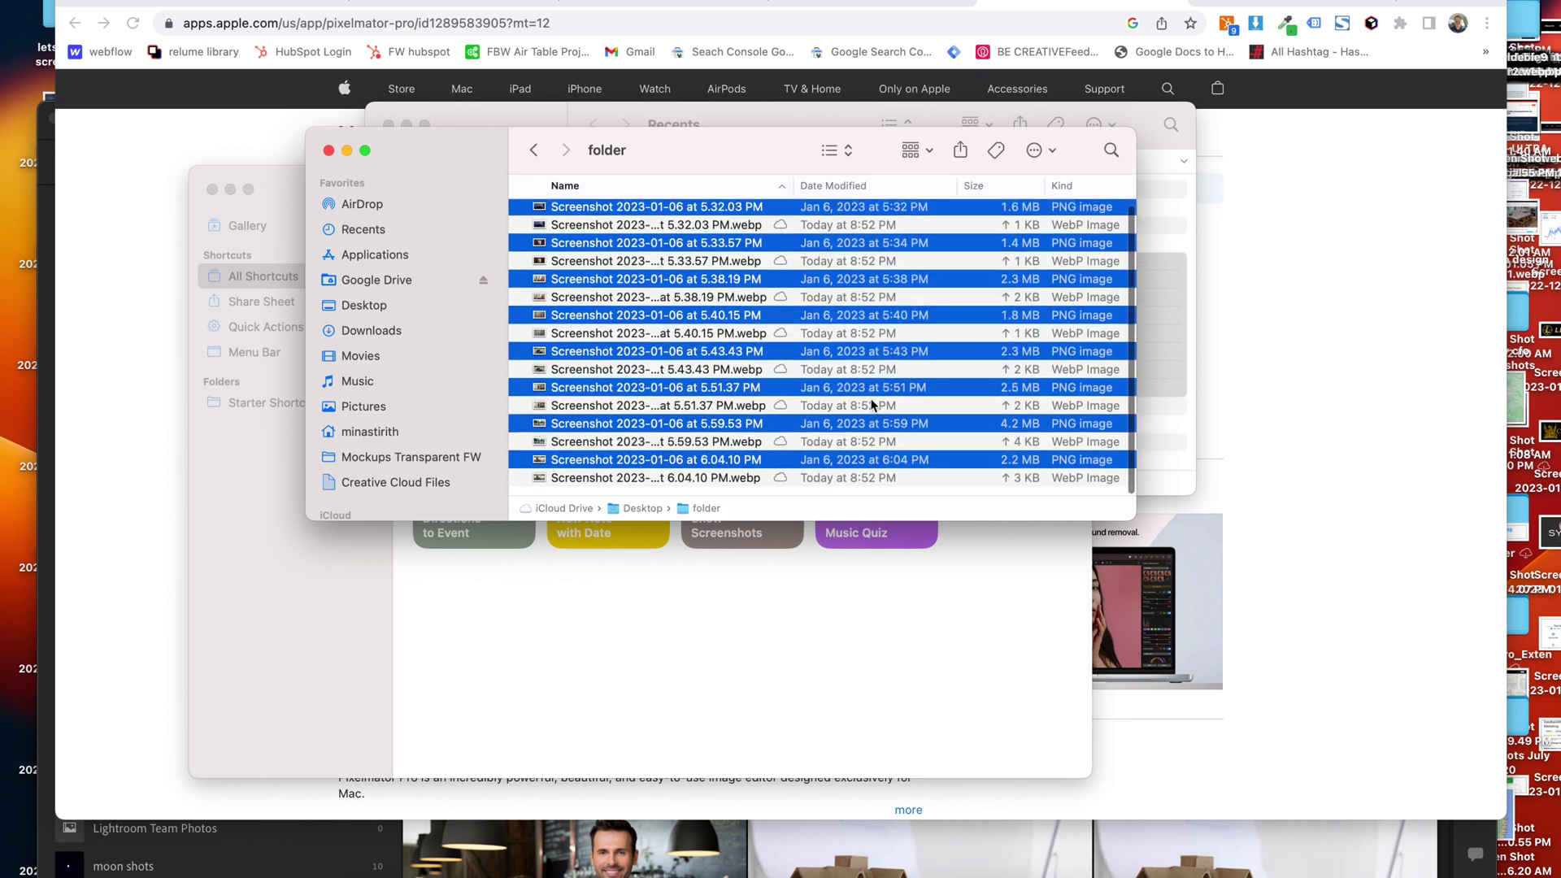
{"action": "left_click", "coordinate": [892, 296]}
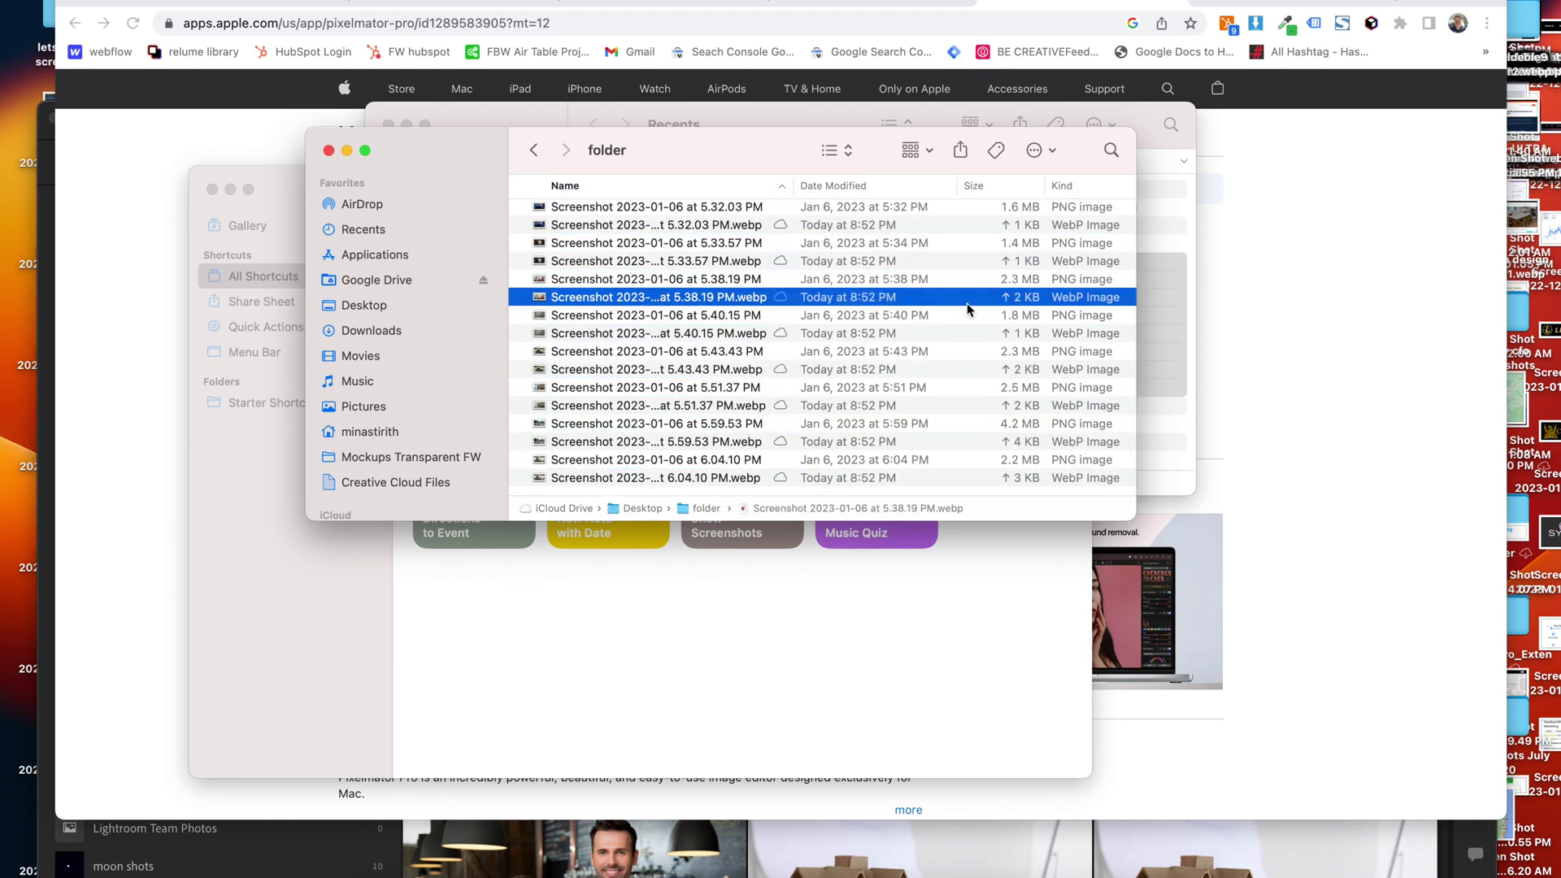
{"action": "double_click", "coordinate": [712, 298]}
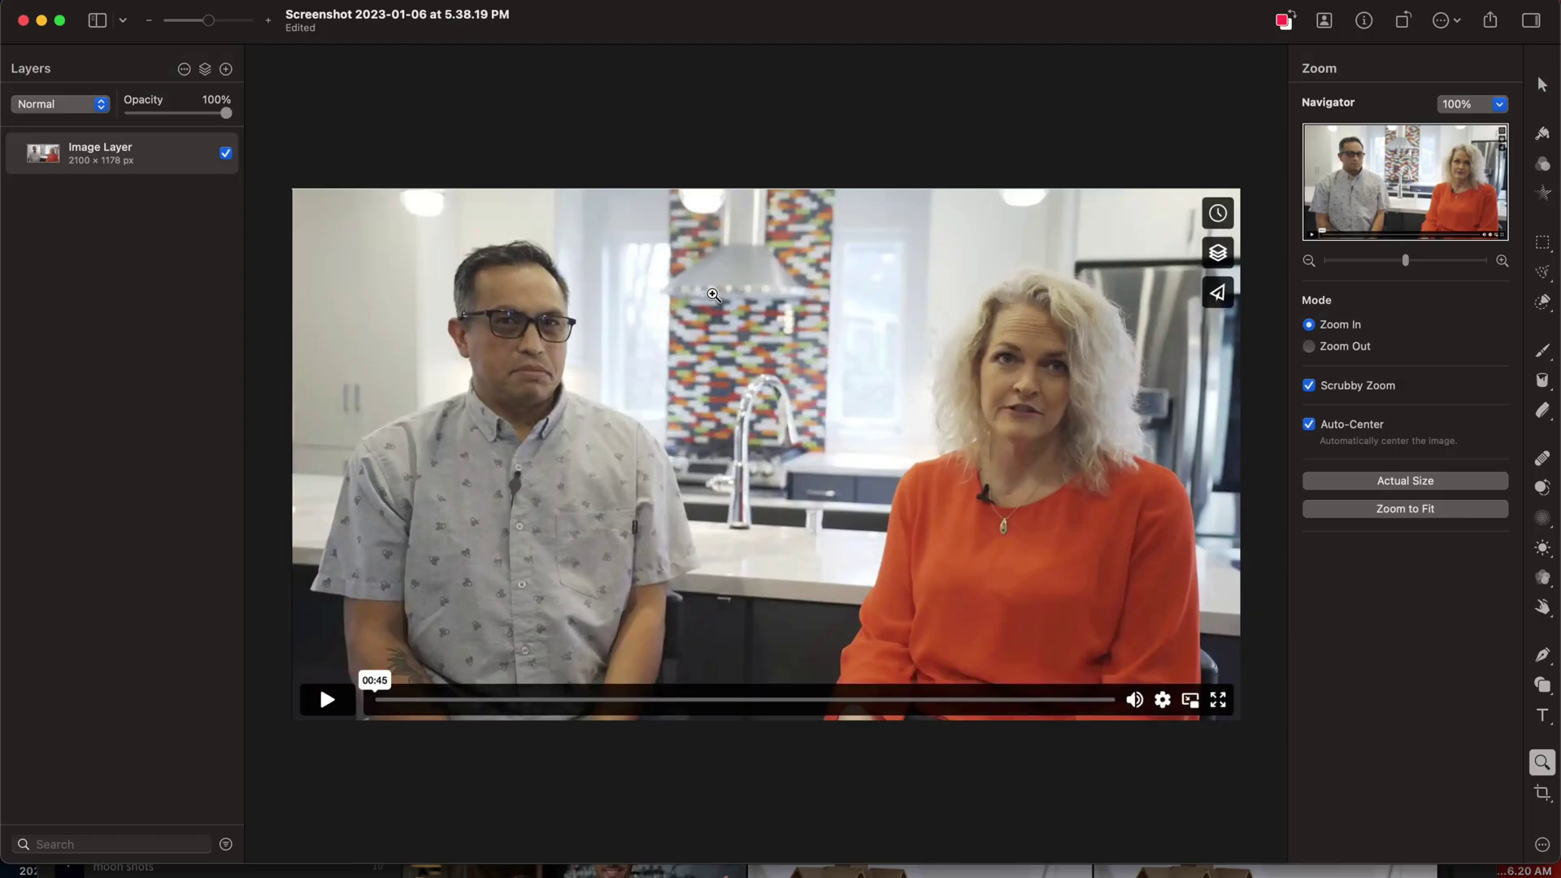
{"action": "left_click", "coordinate": [23, 19]}
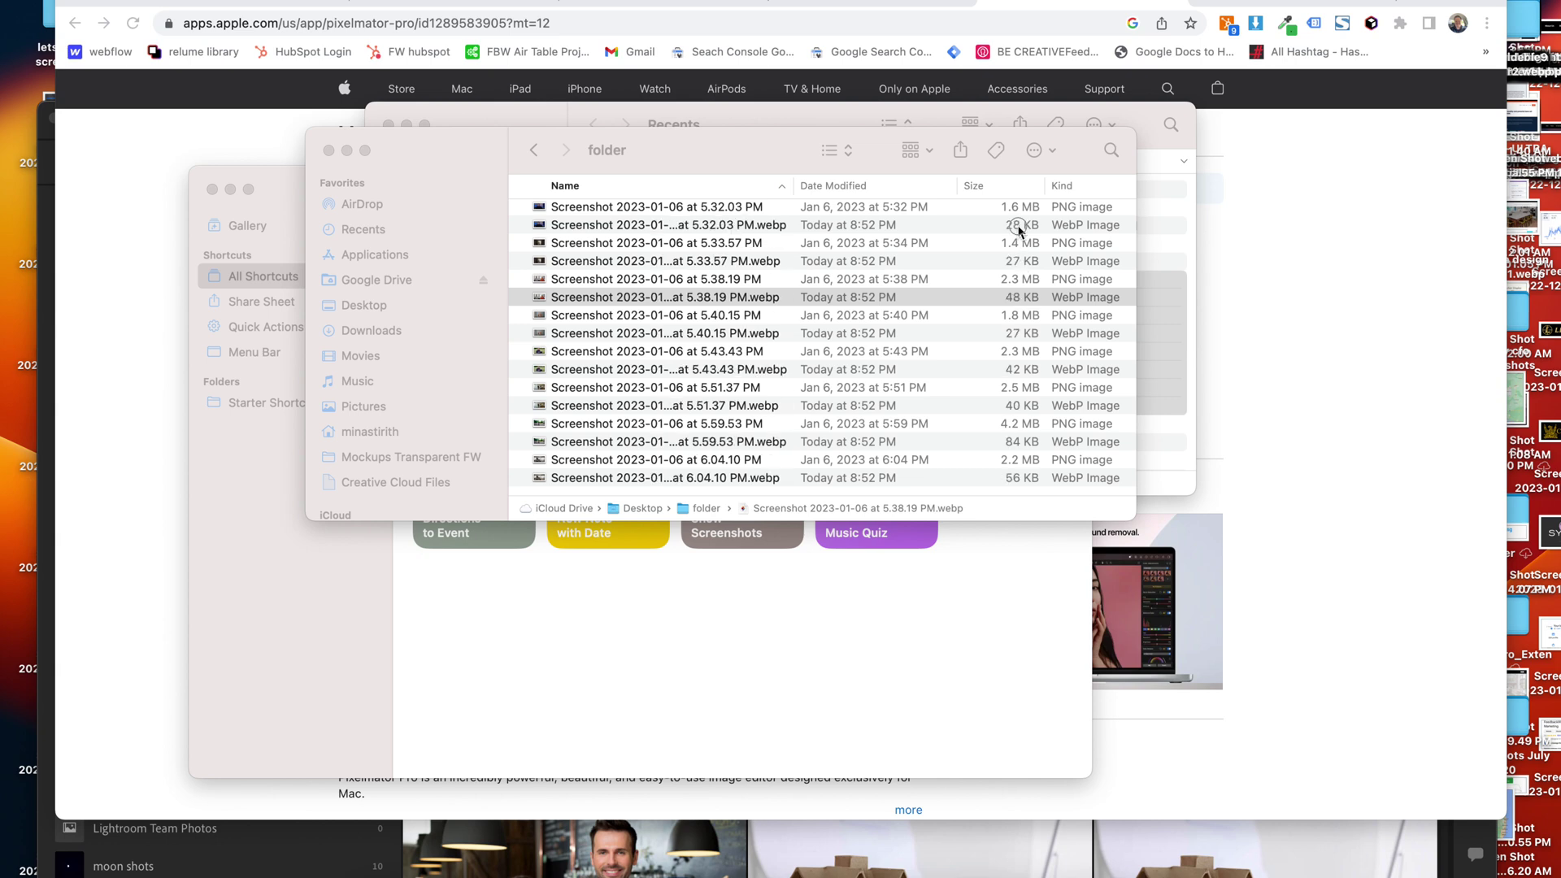
{"action": "left_click", "coordinate": [1022, 280]}
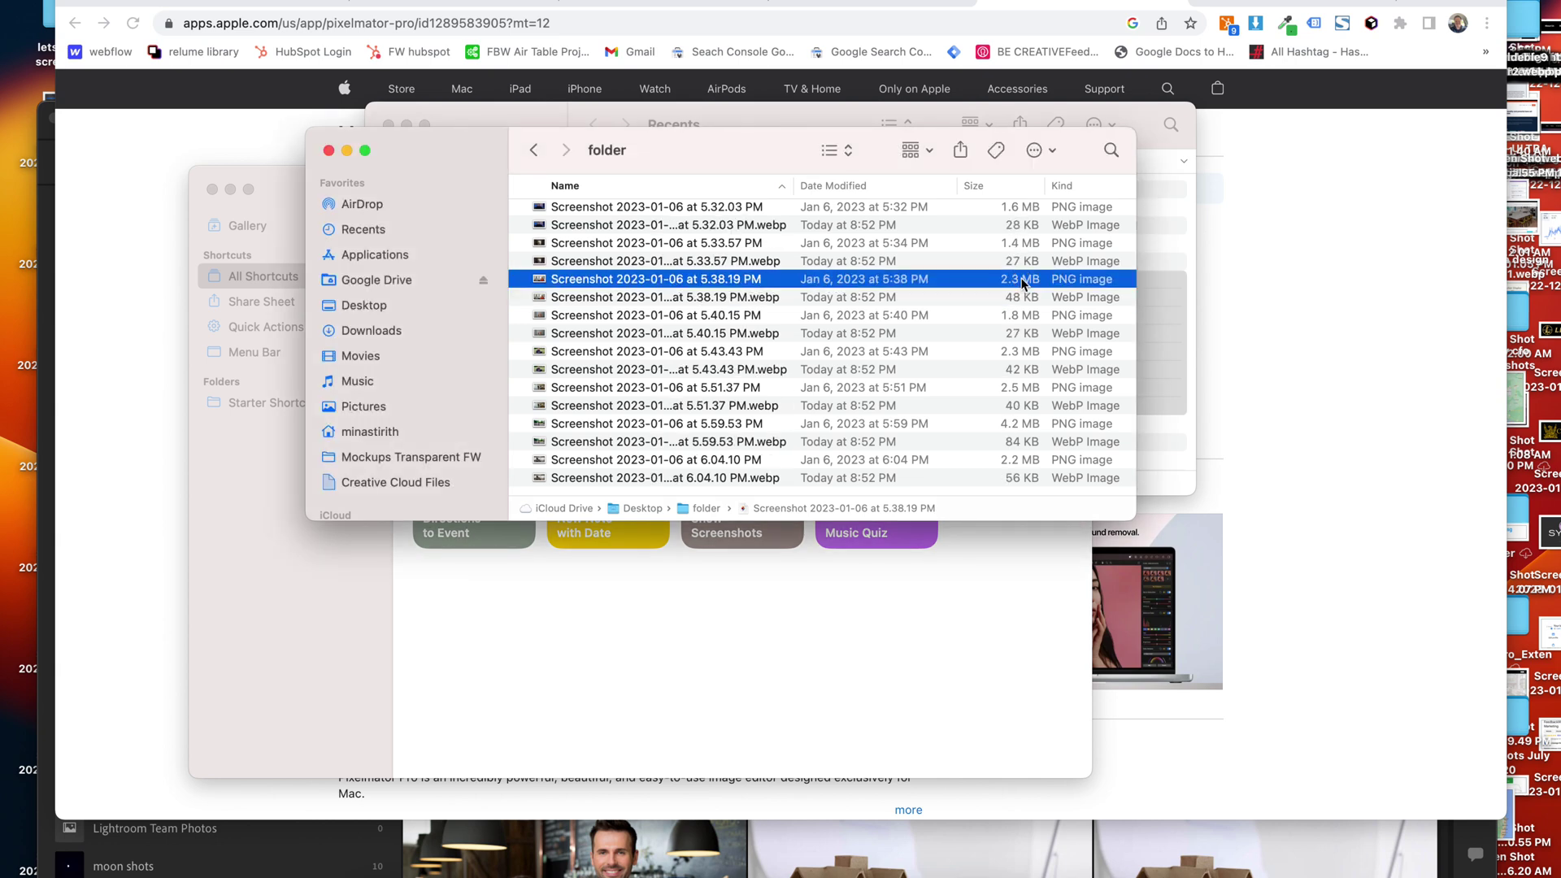
{"action": "double_click", "coordinate": [957, 280]}
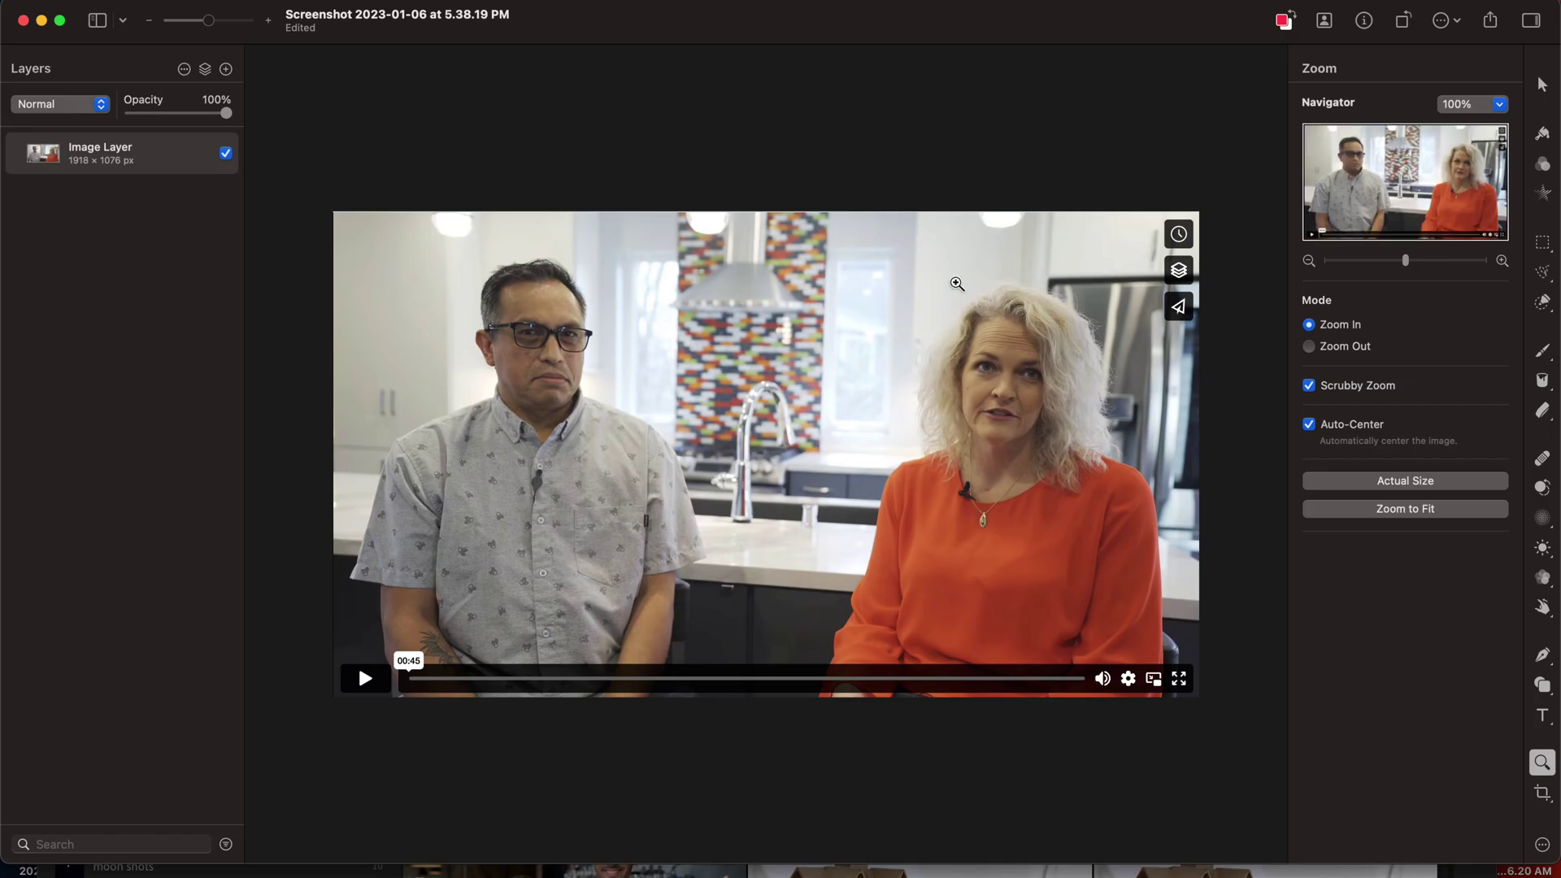
{"action": "left_click", "coordinate": [23, 20]}
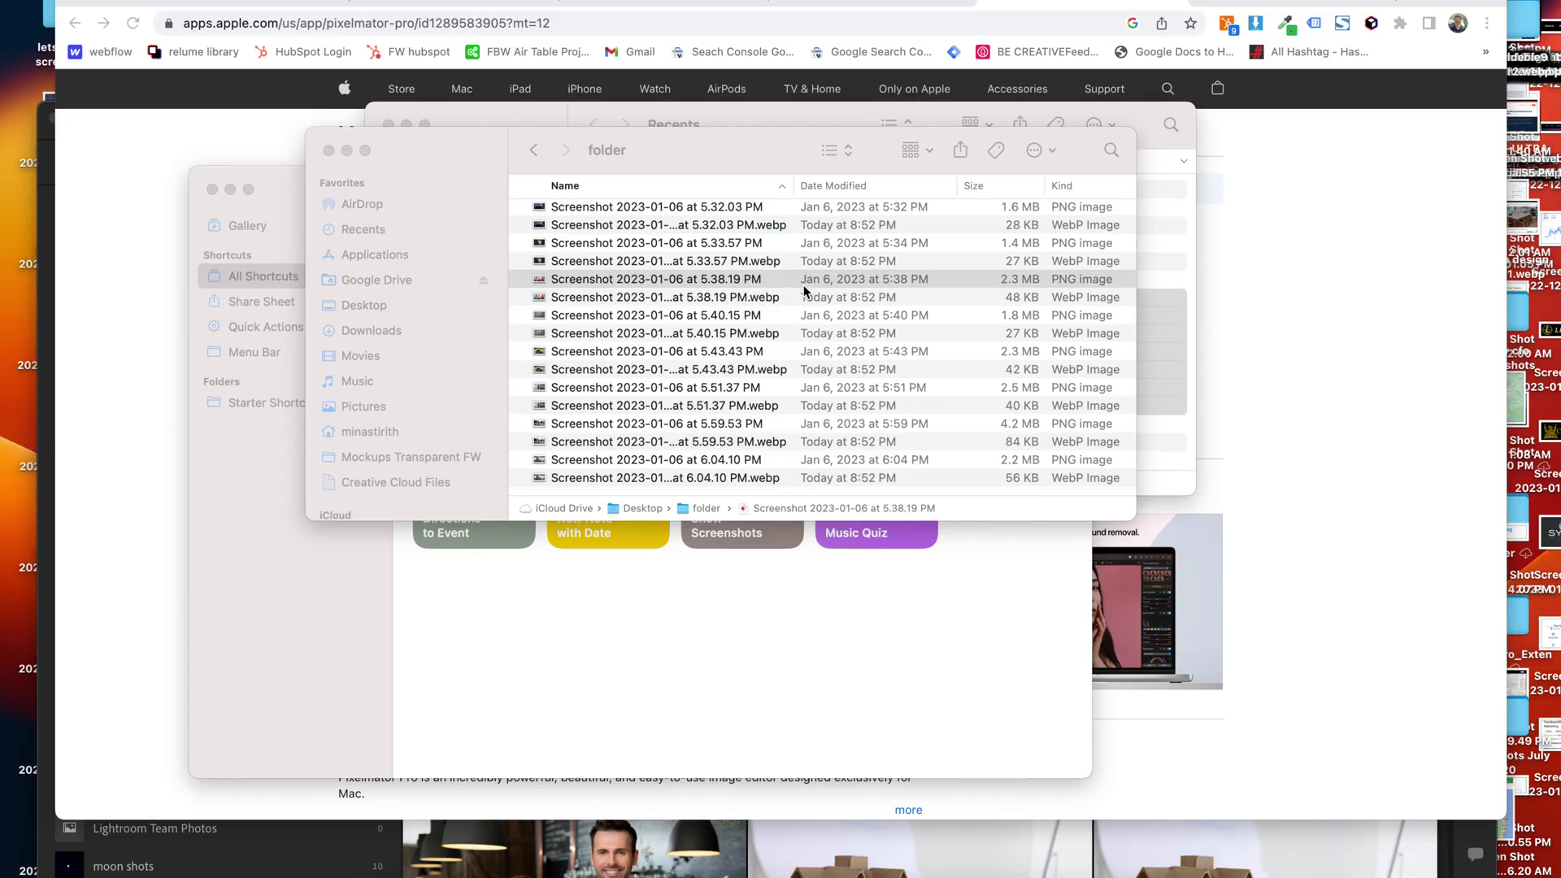
- View the WebP version of the 5.38.19 PM screenshot enlarged in Pixelmator Pro, and close it
{"action": "left_click", "coordinate": [860, 298]}
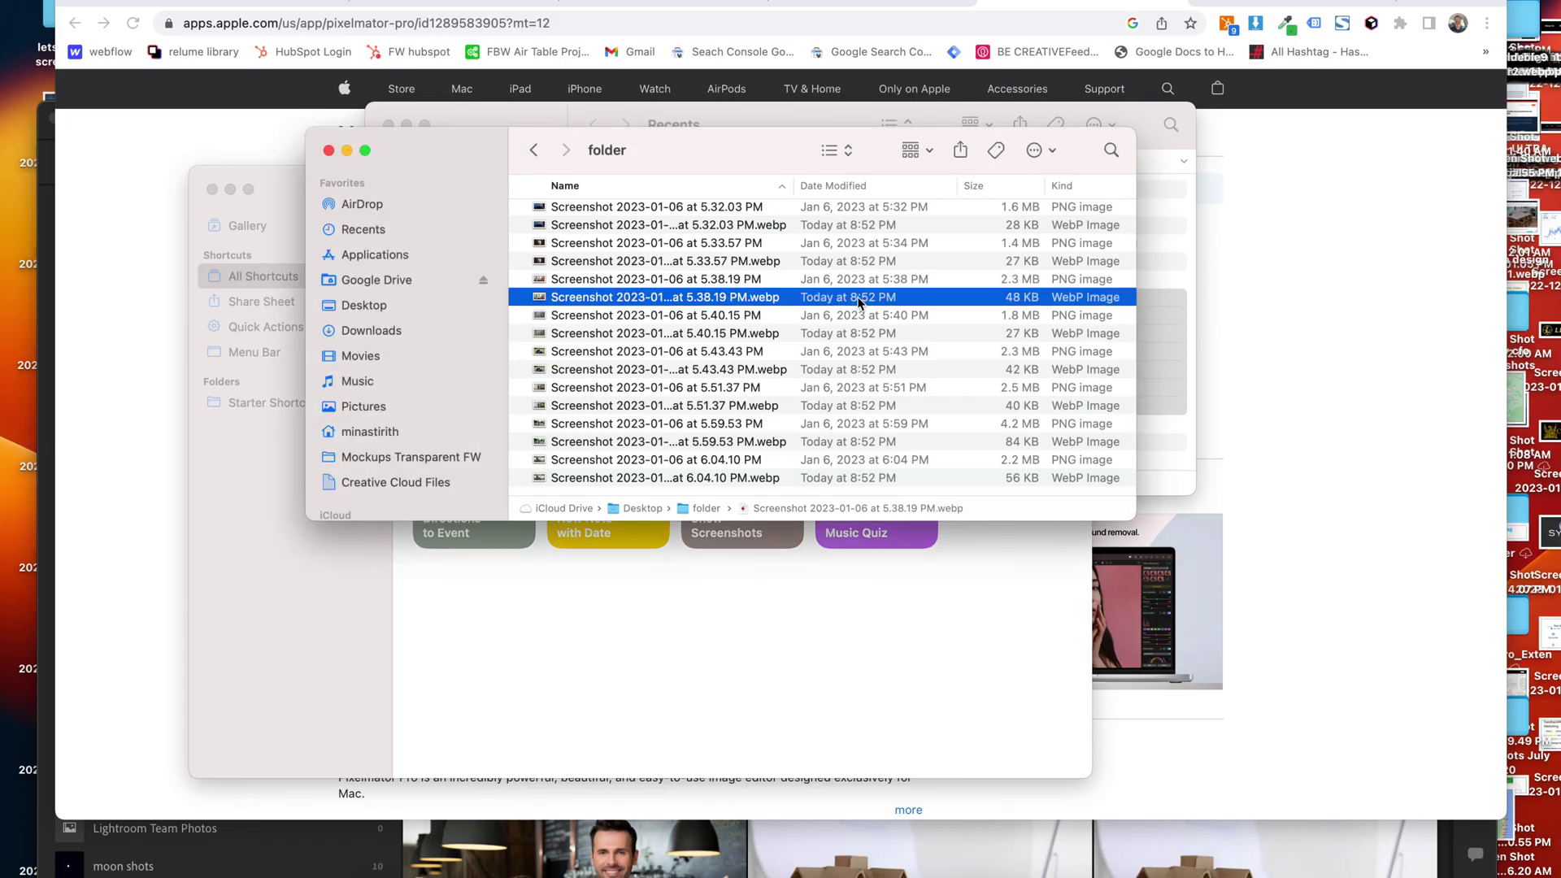
{"action": "double_click", "coordinate": [708, 299]}
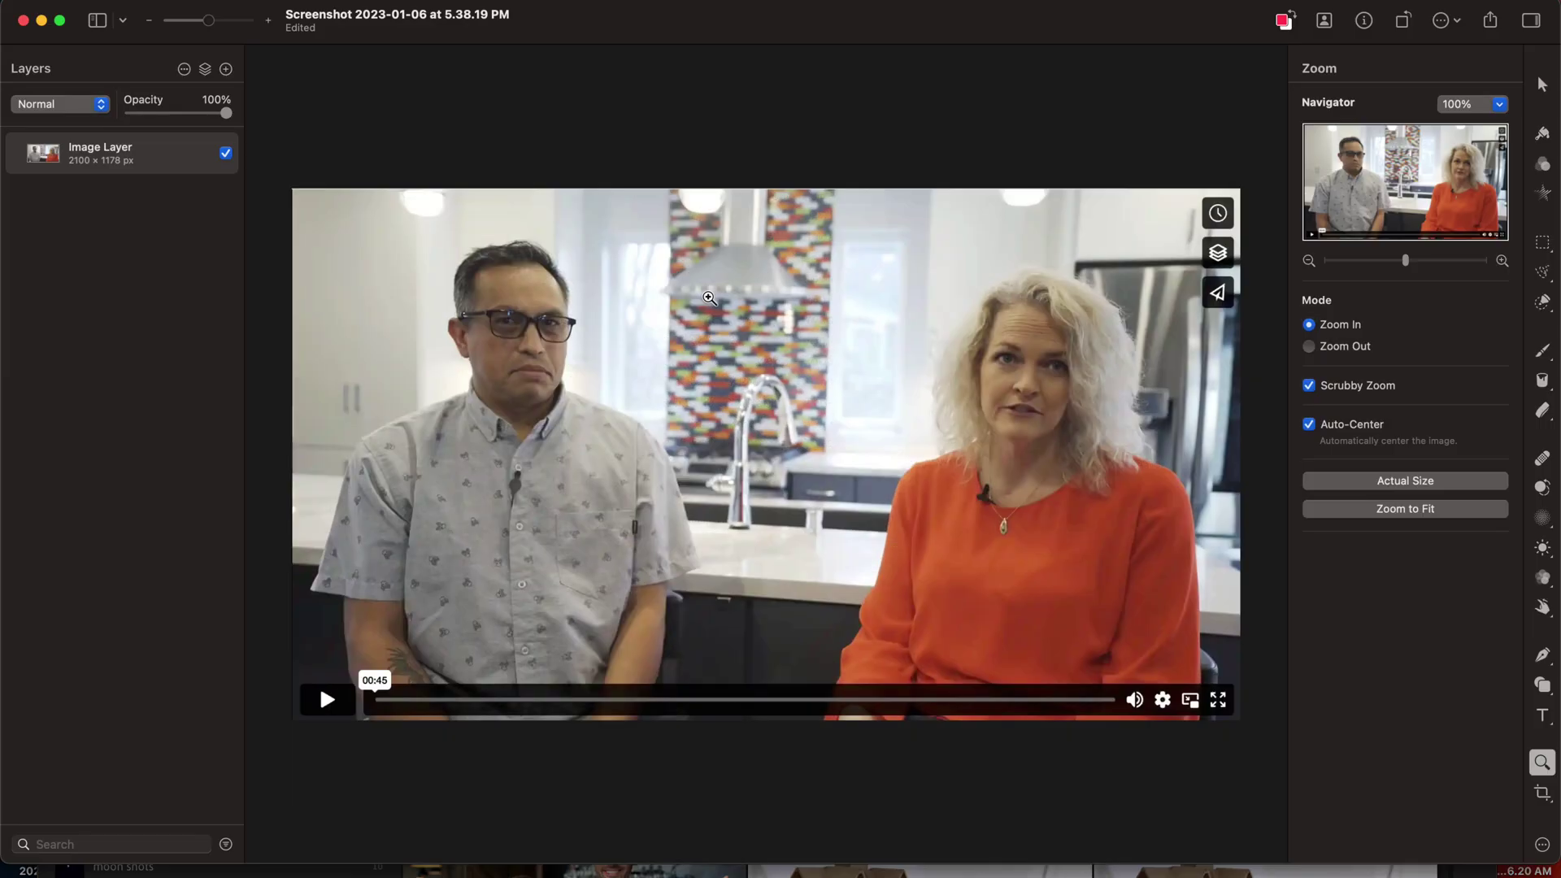
{"action": "left_click", "coordinate": [709, 298]}
{"action": "key", "text": "super+0"}
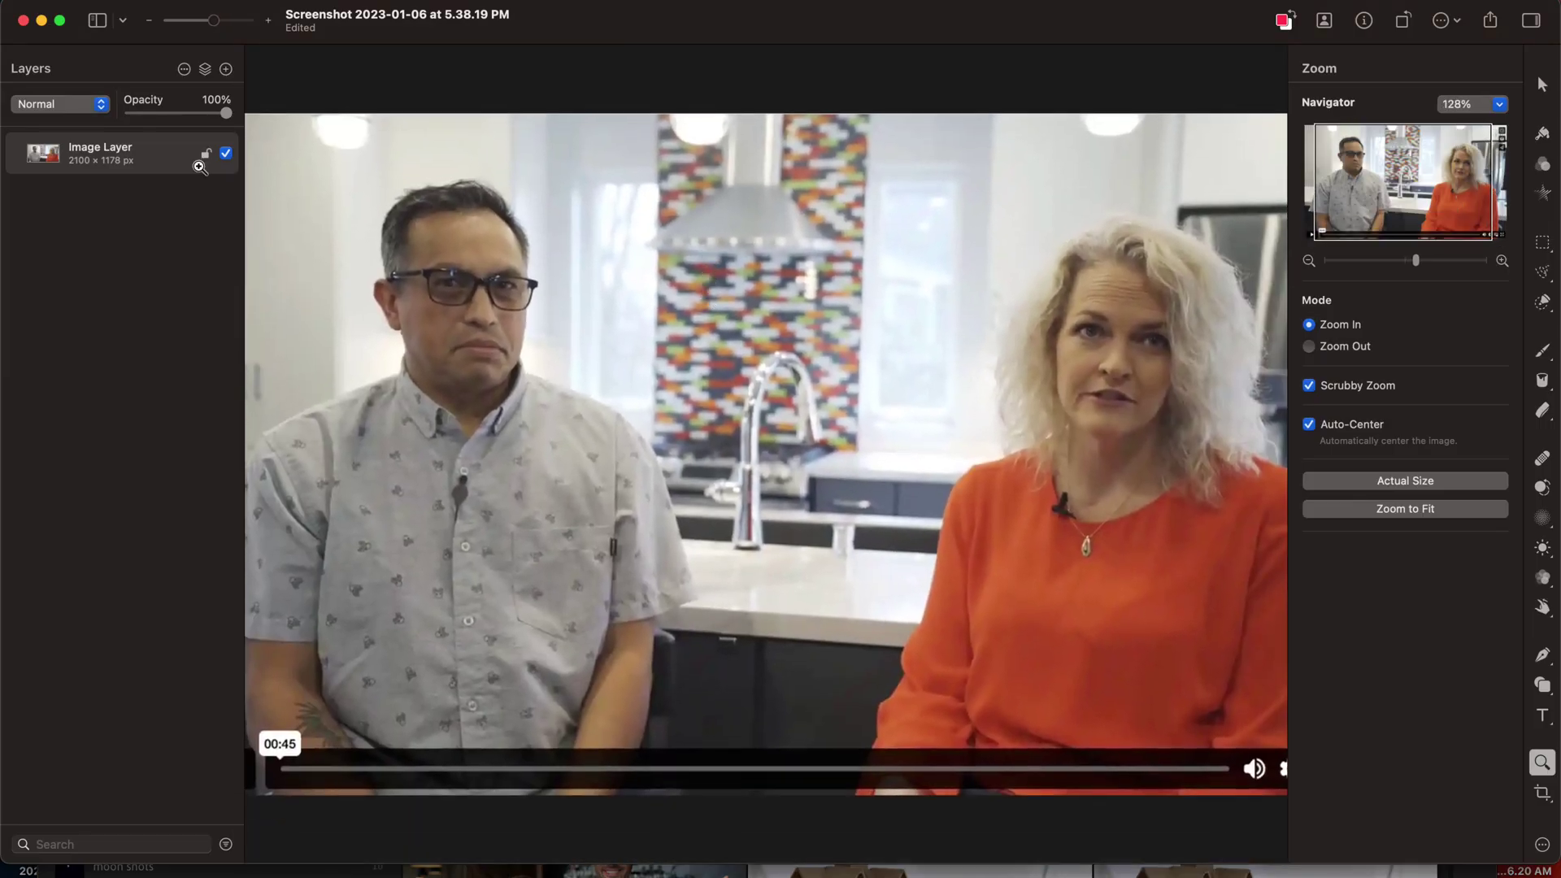
{"action": "left_click", "coordinate": [23, 22]}
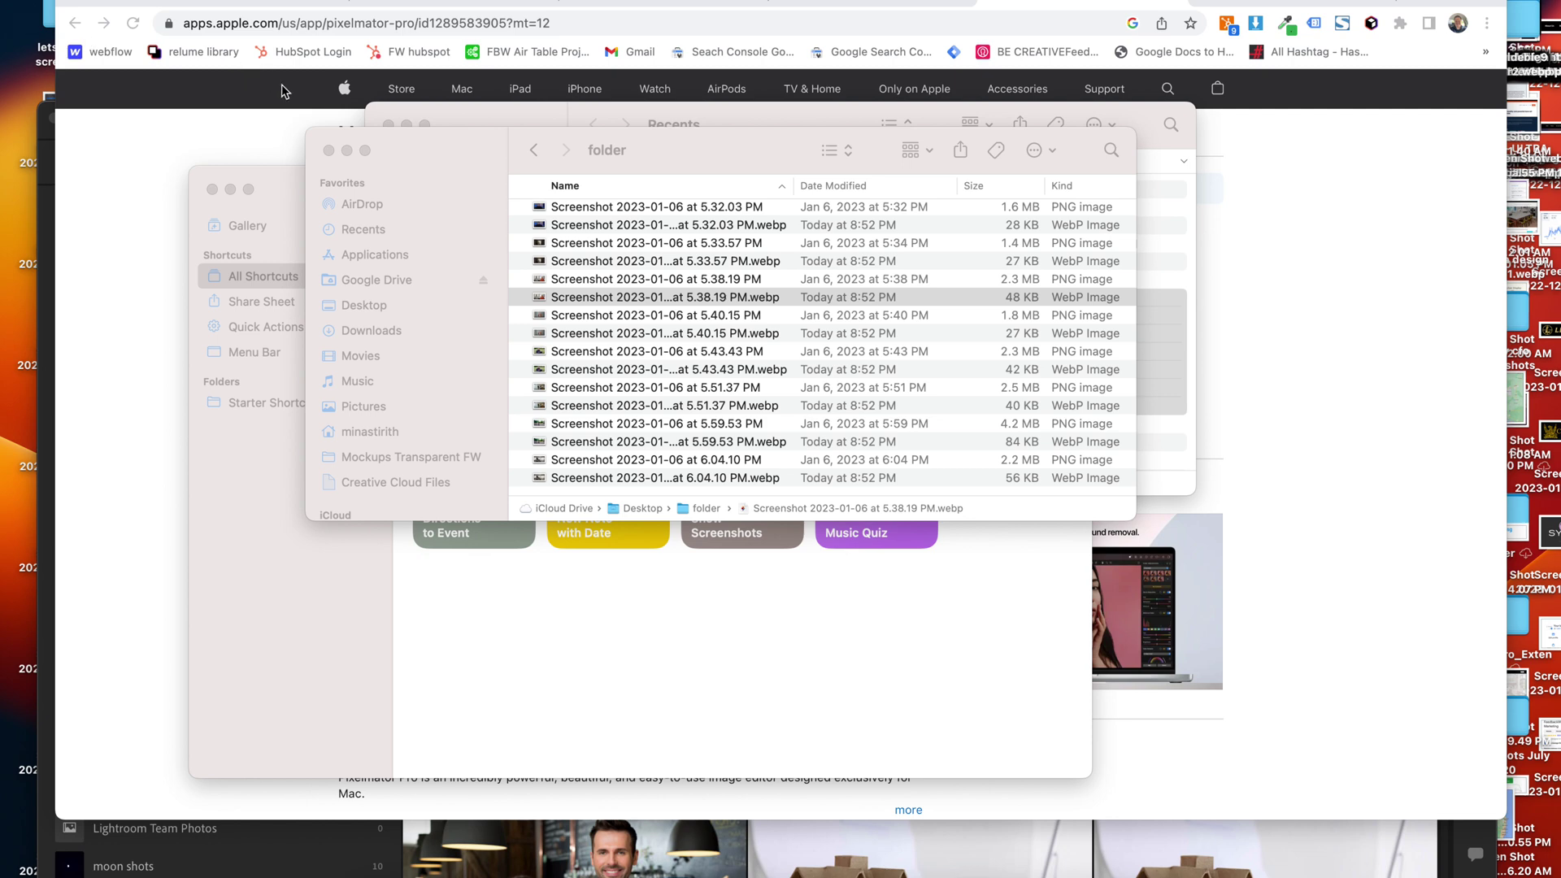
- Switch to Lightroom, select 14 photos in All Photos starting with the smiling couple, and open their custom export settings
{"action": "left_click", "coordinate": [455, 134]}
{"action": "left_click", "coordinate": [55, 506]}
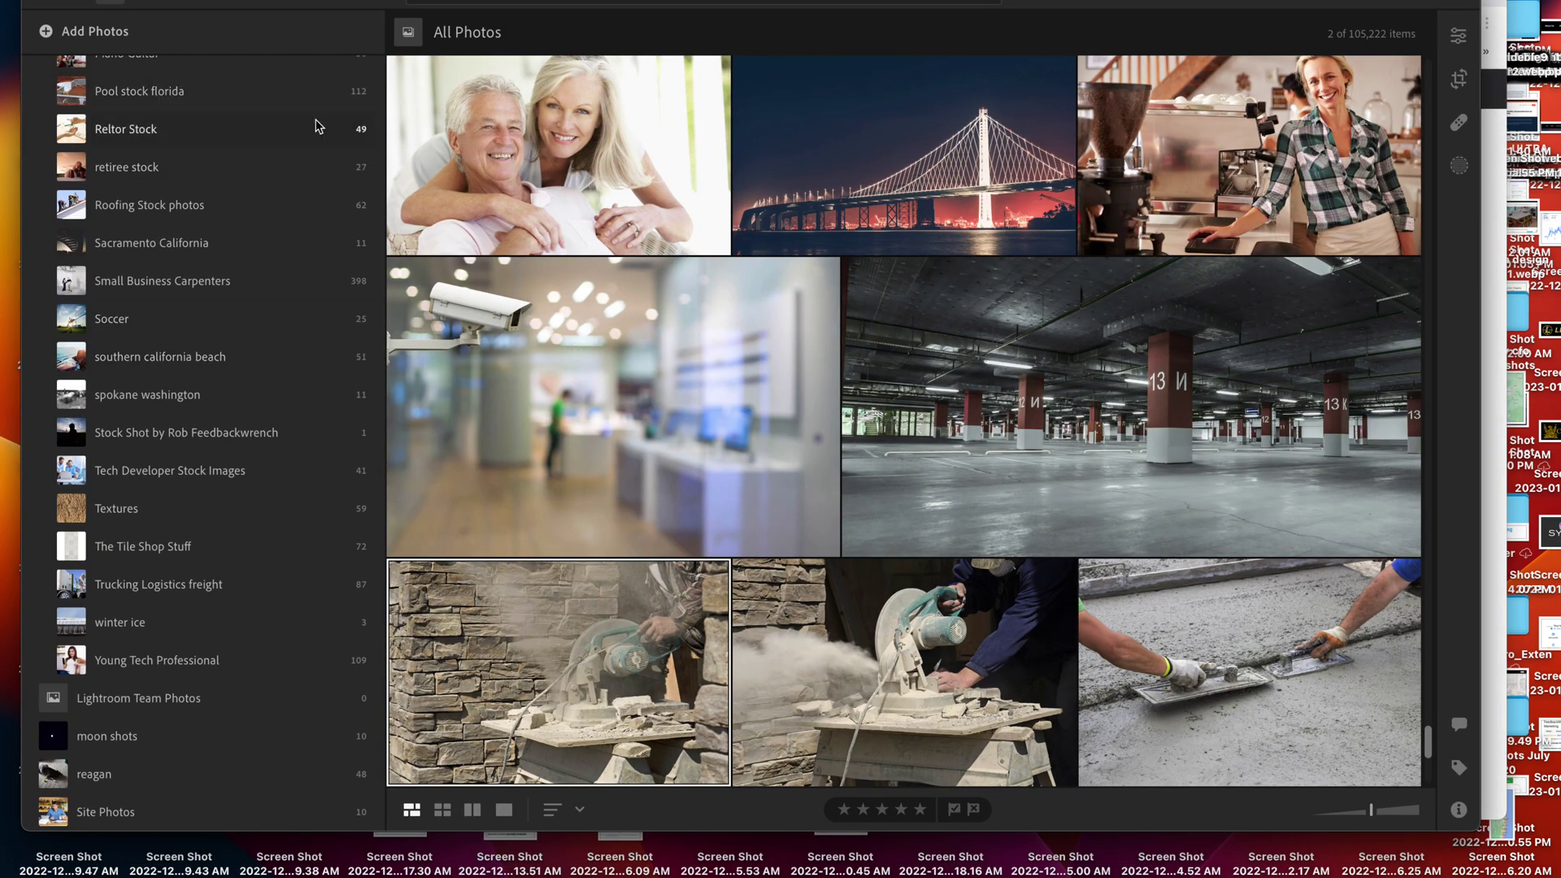
{"action": "scroll", "coordinate": [648, 268], "scroll_direction": "up", "scroll_amount": 2}
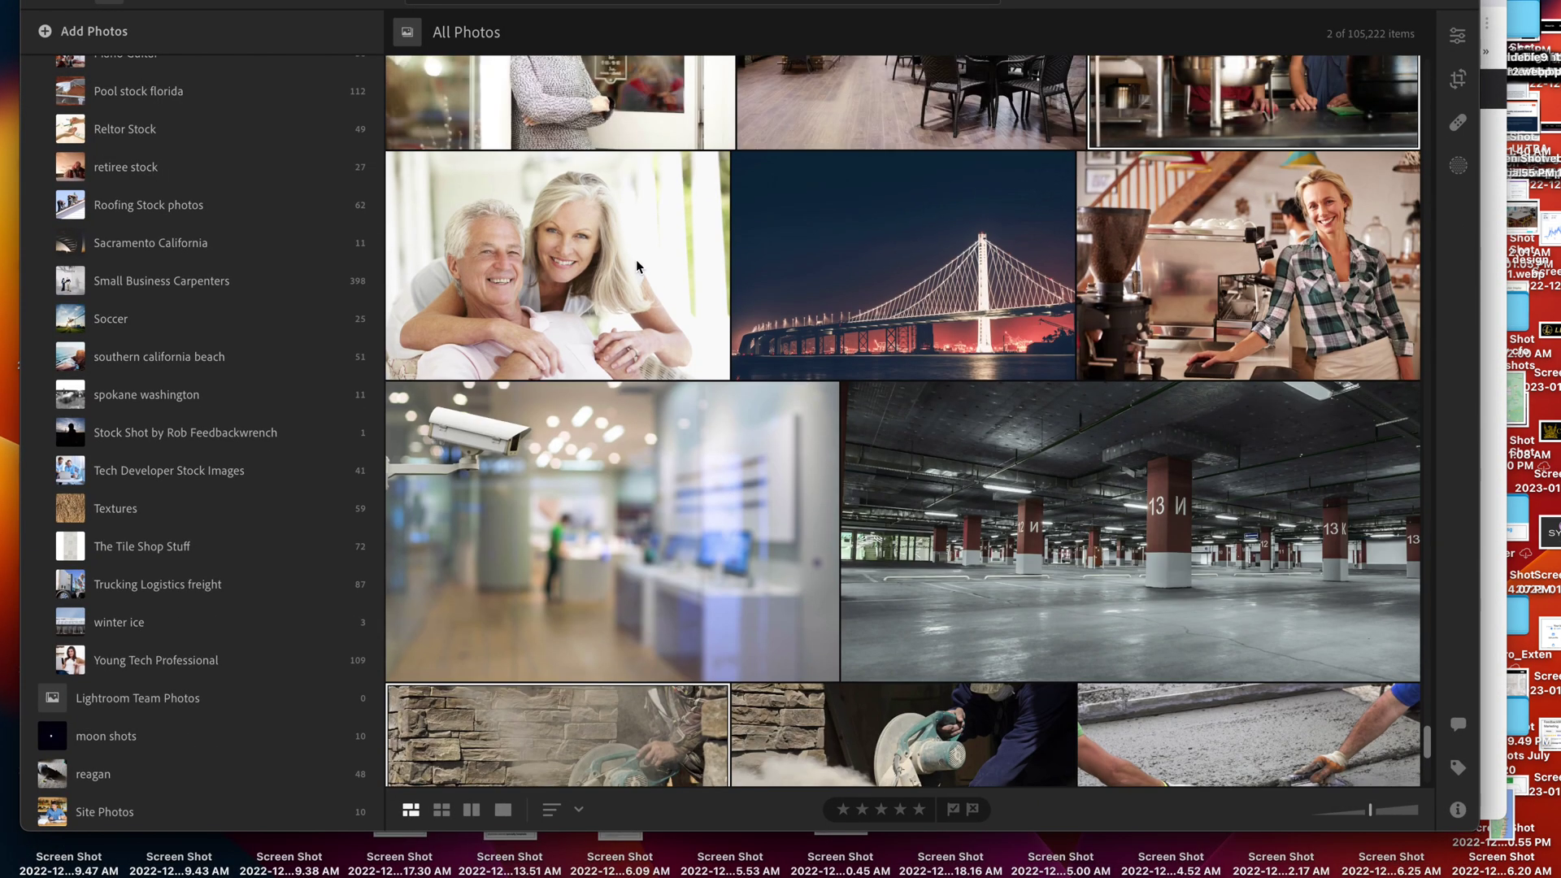
{"action": "left_click", "coordinate": [579, 236]}
{"action": "scroll", "coordinate": [887, 340], "scroll_direction": "down", "scroll_amount": 10}
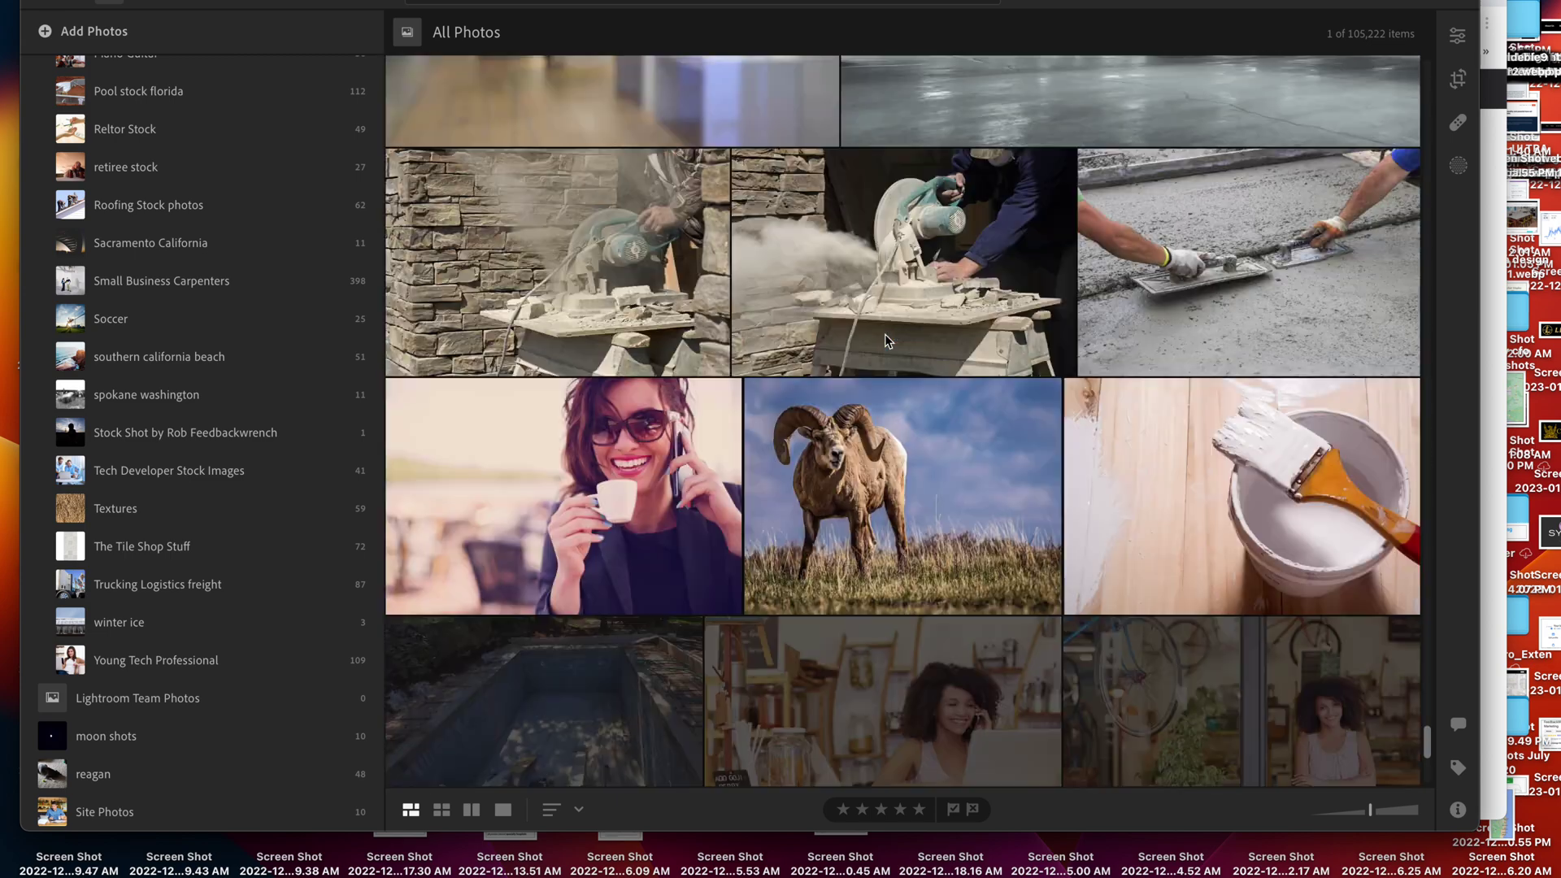
{"action": "scroll", "coordinate": [1231, 329], "scroll_direction": "up", "scroll_amount": 10}
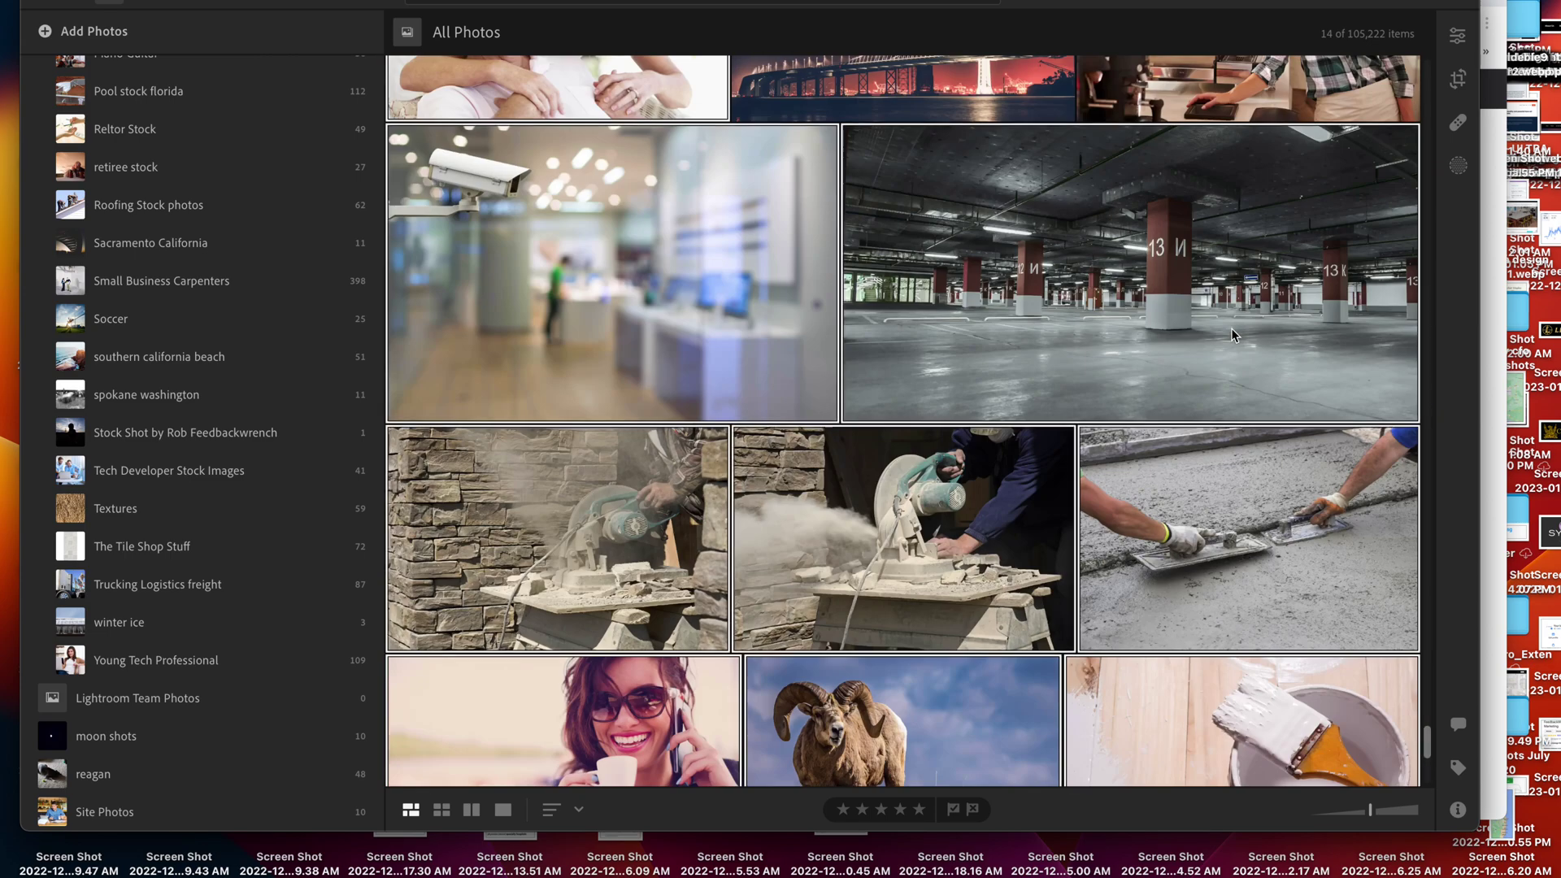
{"action": "scroll", "coordinate": [1027, 320], "scroll_direction": "up", "scroll_amount": 3}
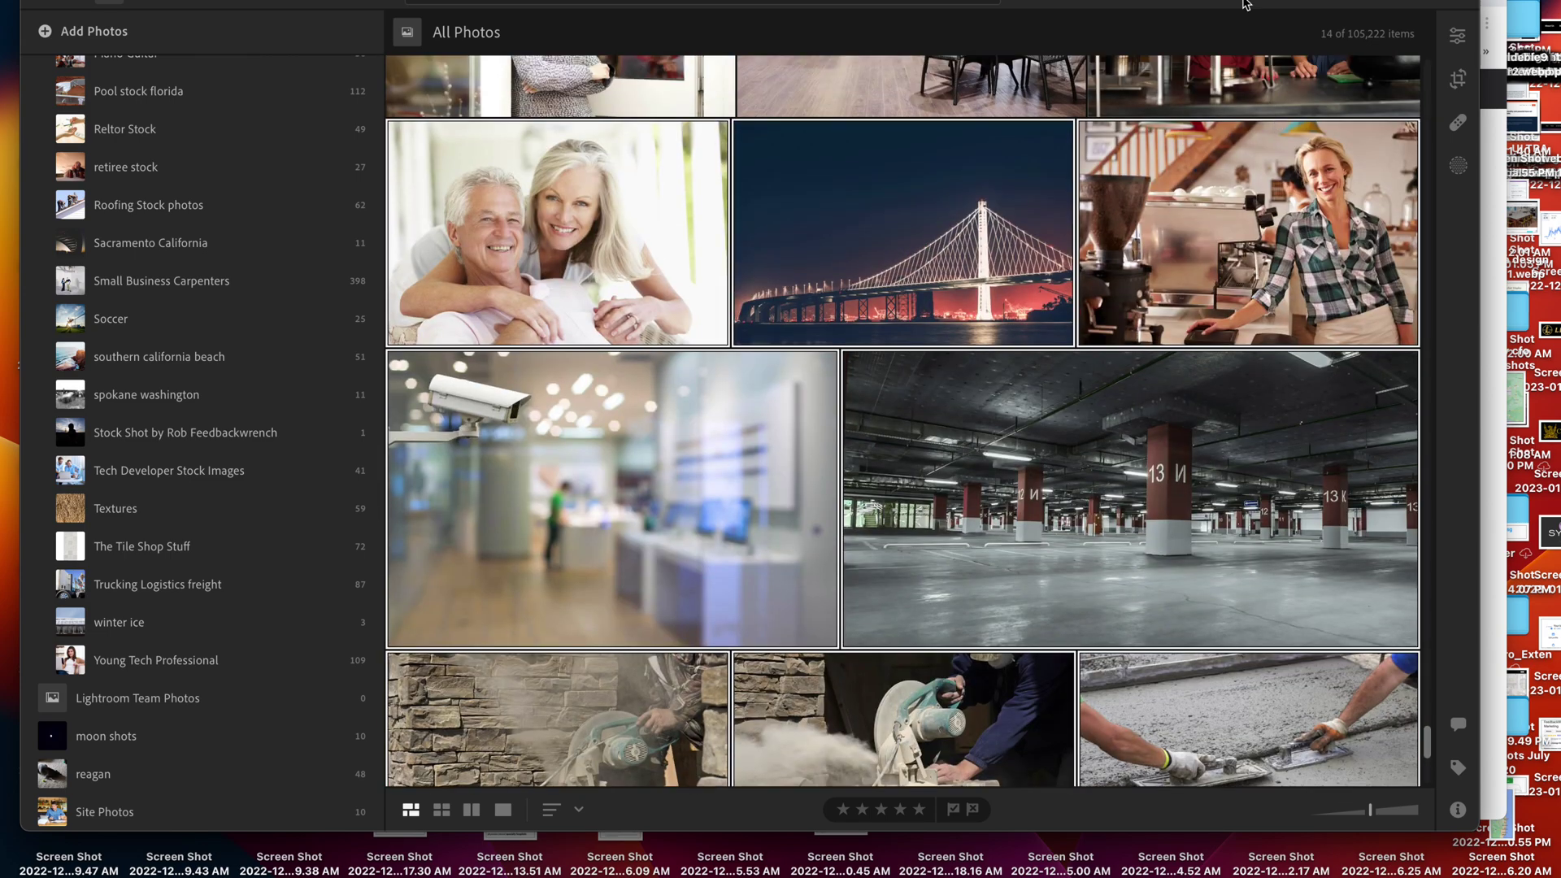
{"action": "left_click", "coordinate": [1371, 5]}
{"action": "left_click", "coordinate": [1351, 94]}
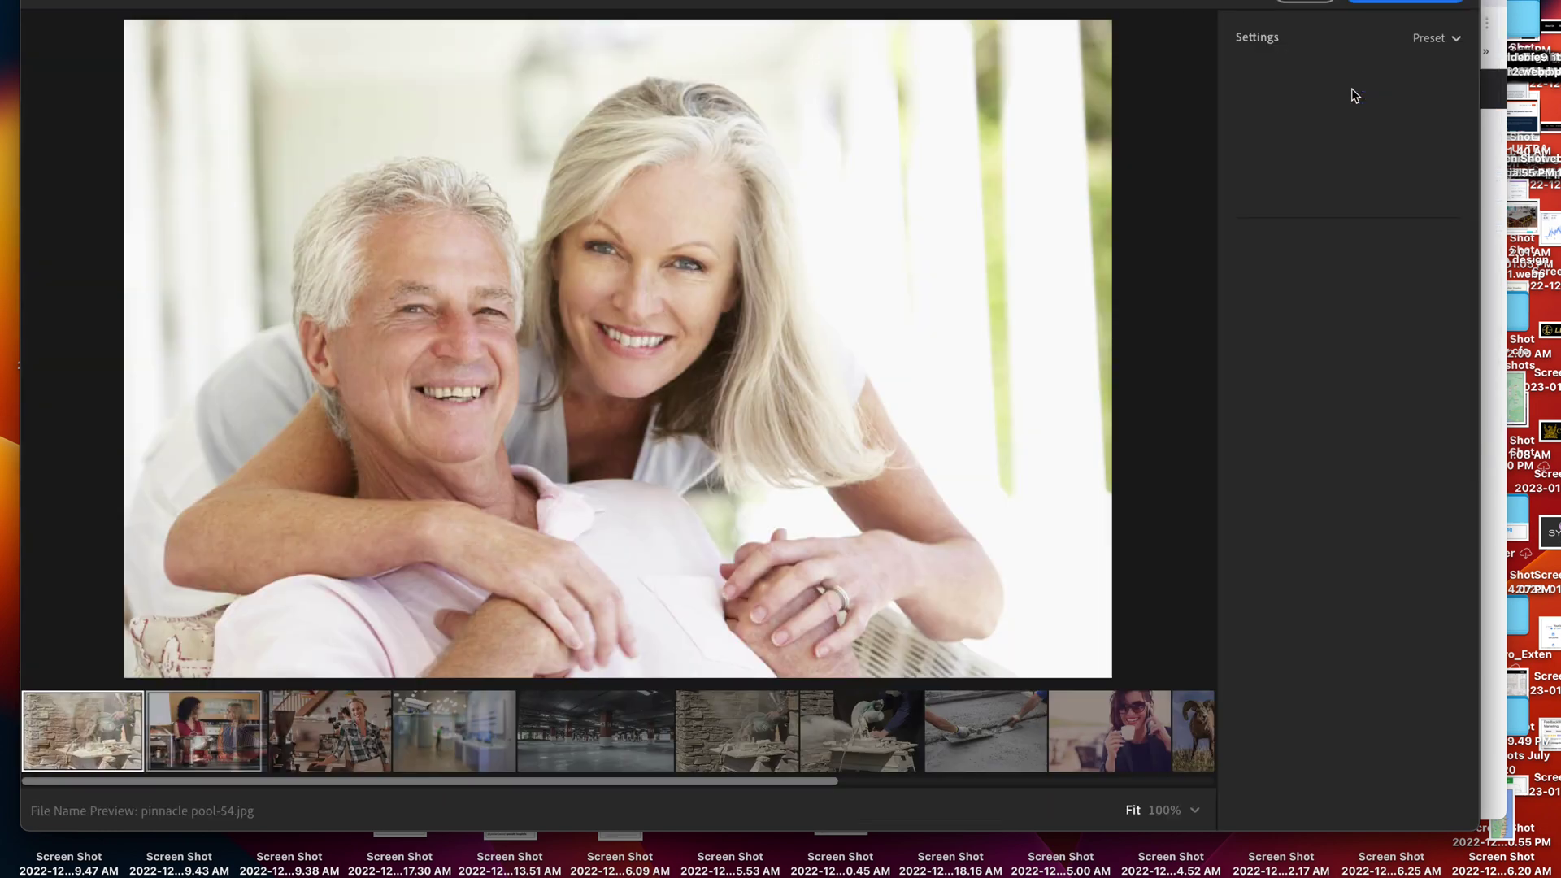
- Examine the export options for image type, dimensions, long side and quality
{"action": "left_click", "coordinate": [1311, 76]}
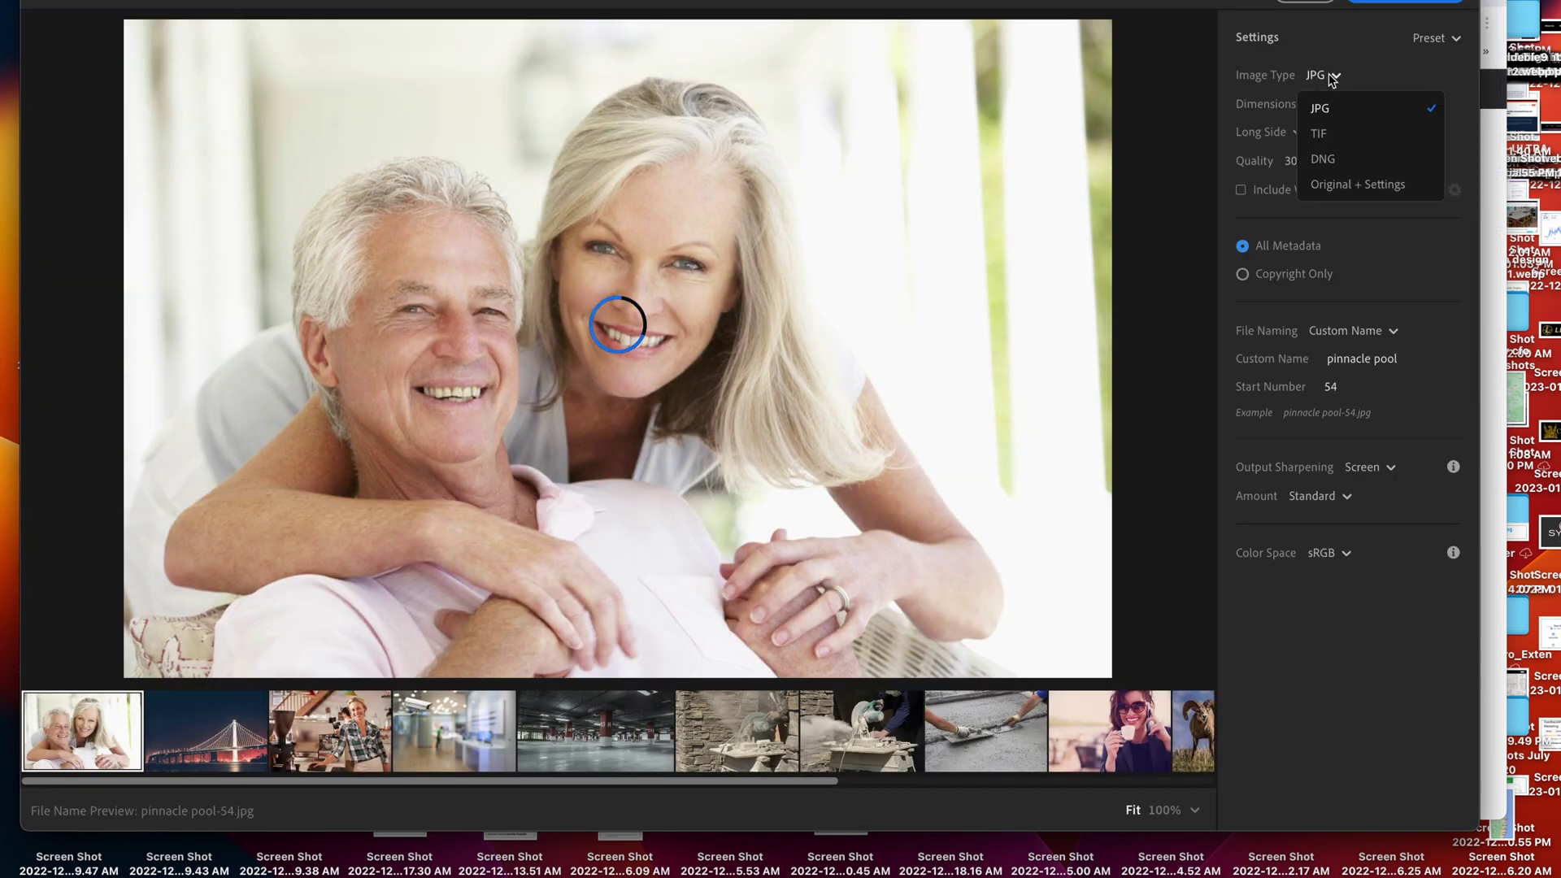
{"action": "left_click", "coordinate": [1321, 76]}
{"action": "left_click", "coordinate": [1331, 104]}
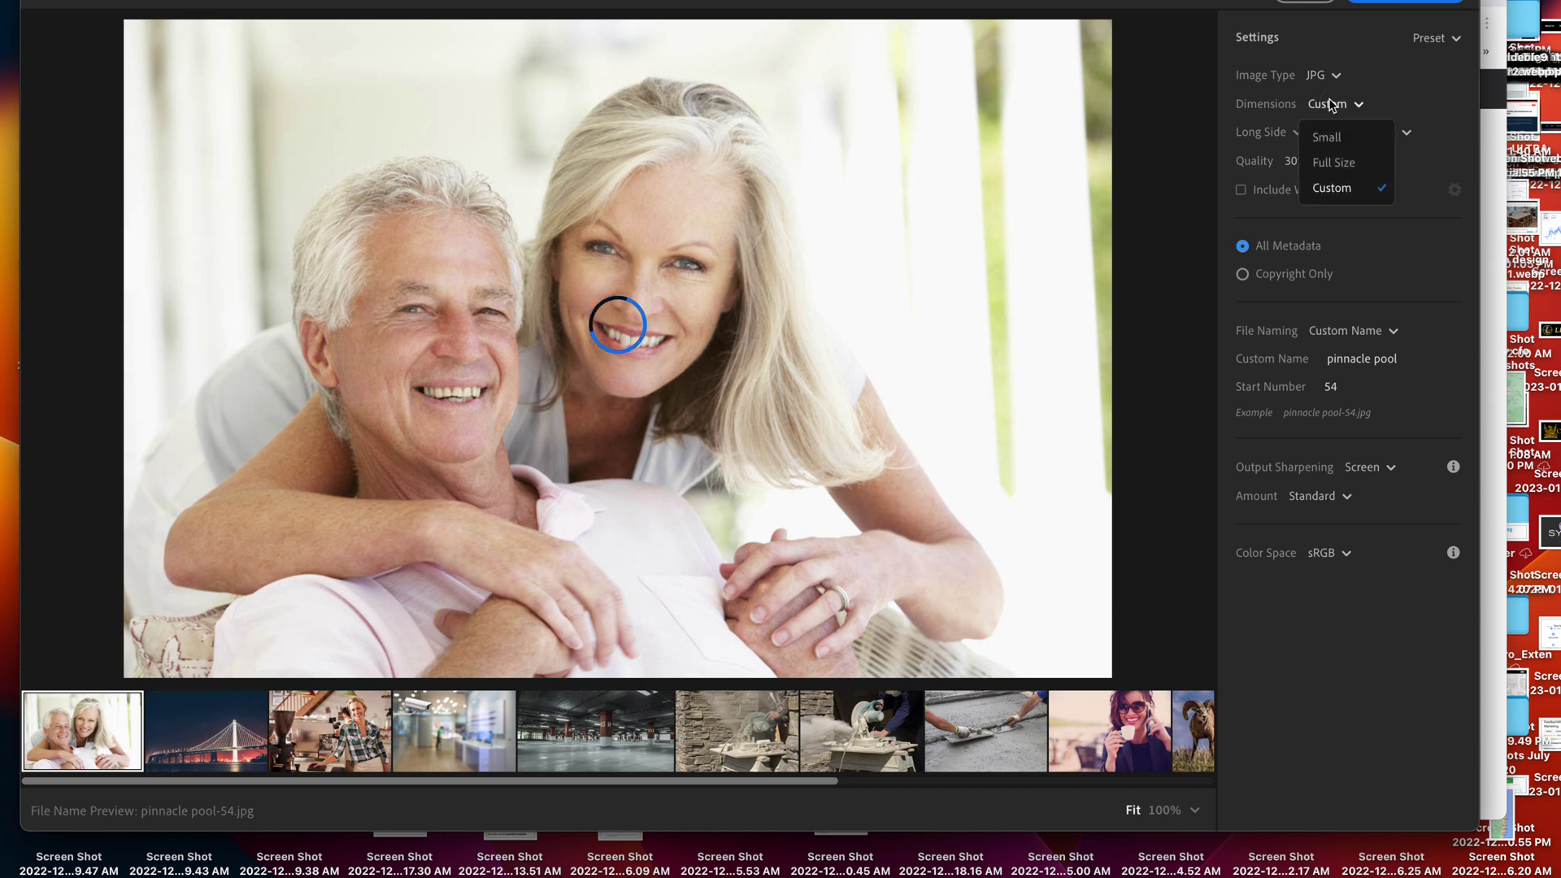
{"action": "left_click", "coordinate": [1333, 189]}
{"action": "left_click", "coordinate": [1262, 133]}
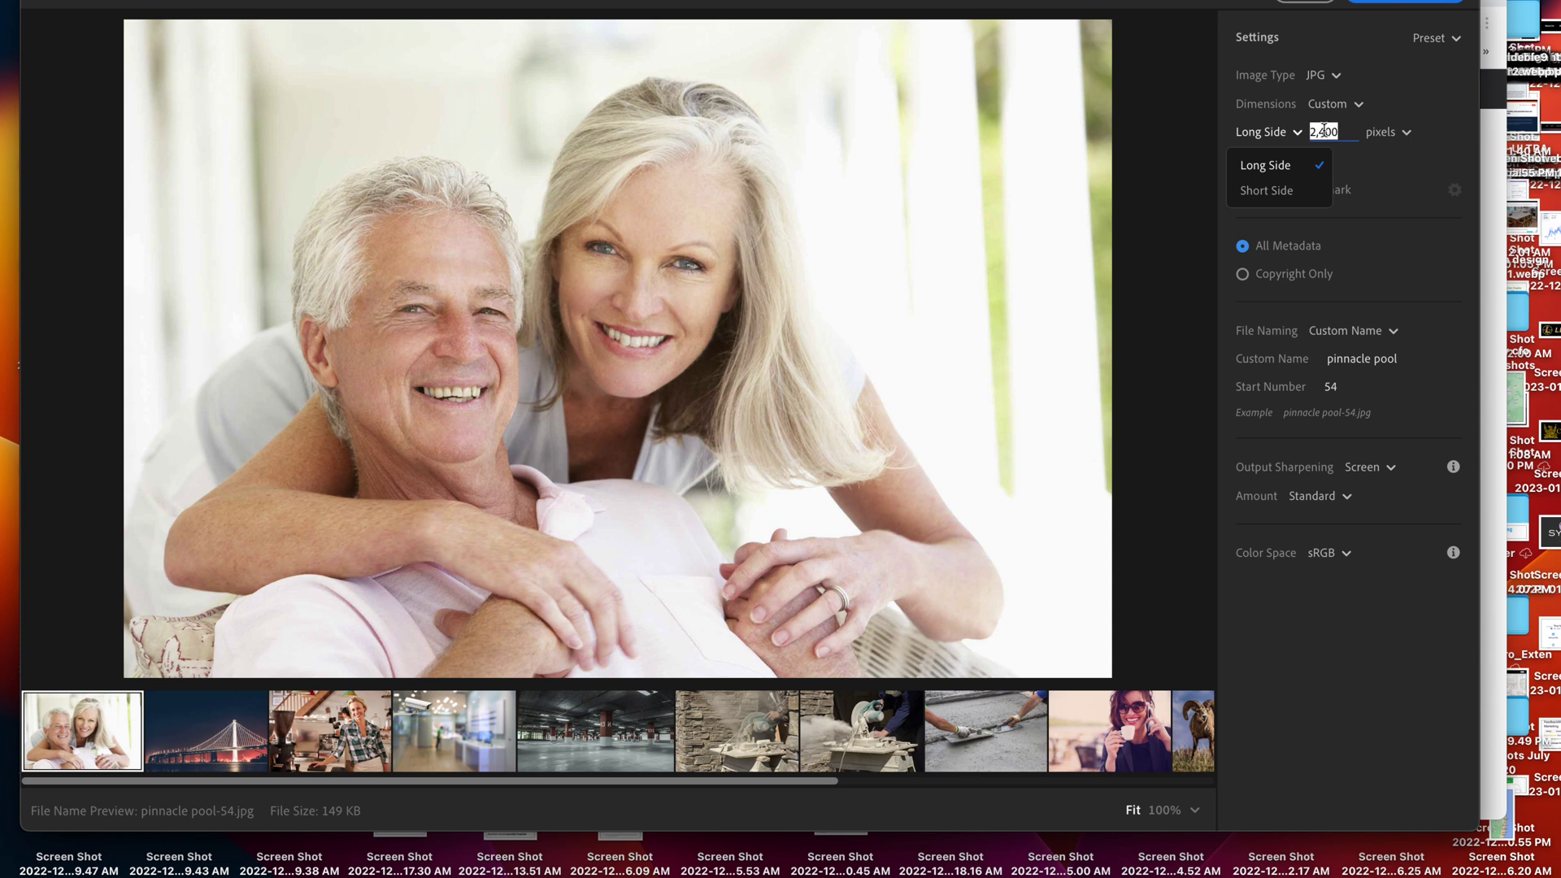
{"action": "left_click", "coordinate": [1277, 165]}
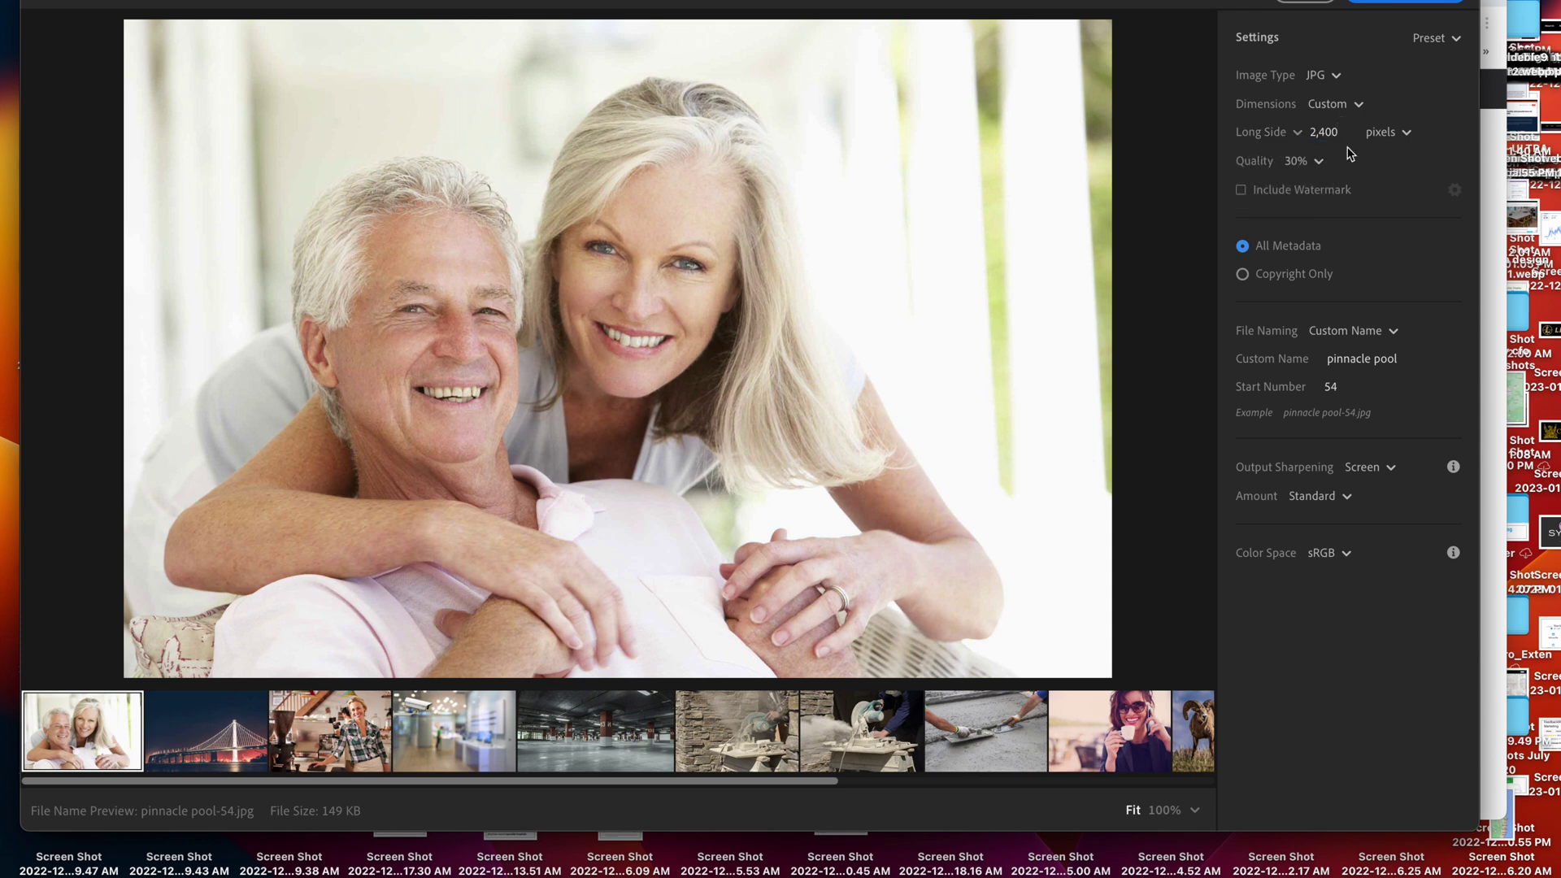
{"action": "left_click", "coordinate": [1319, 164]}
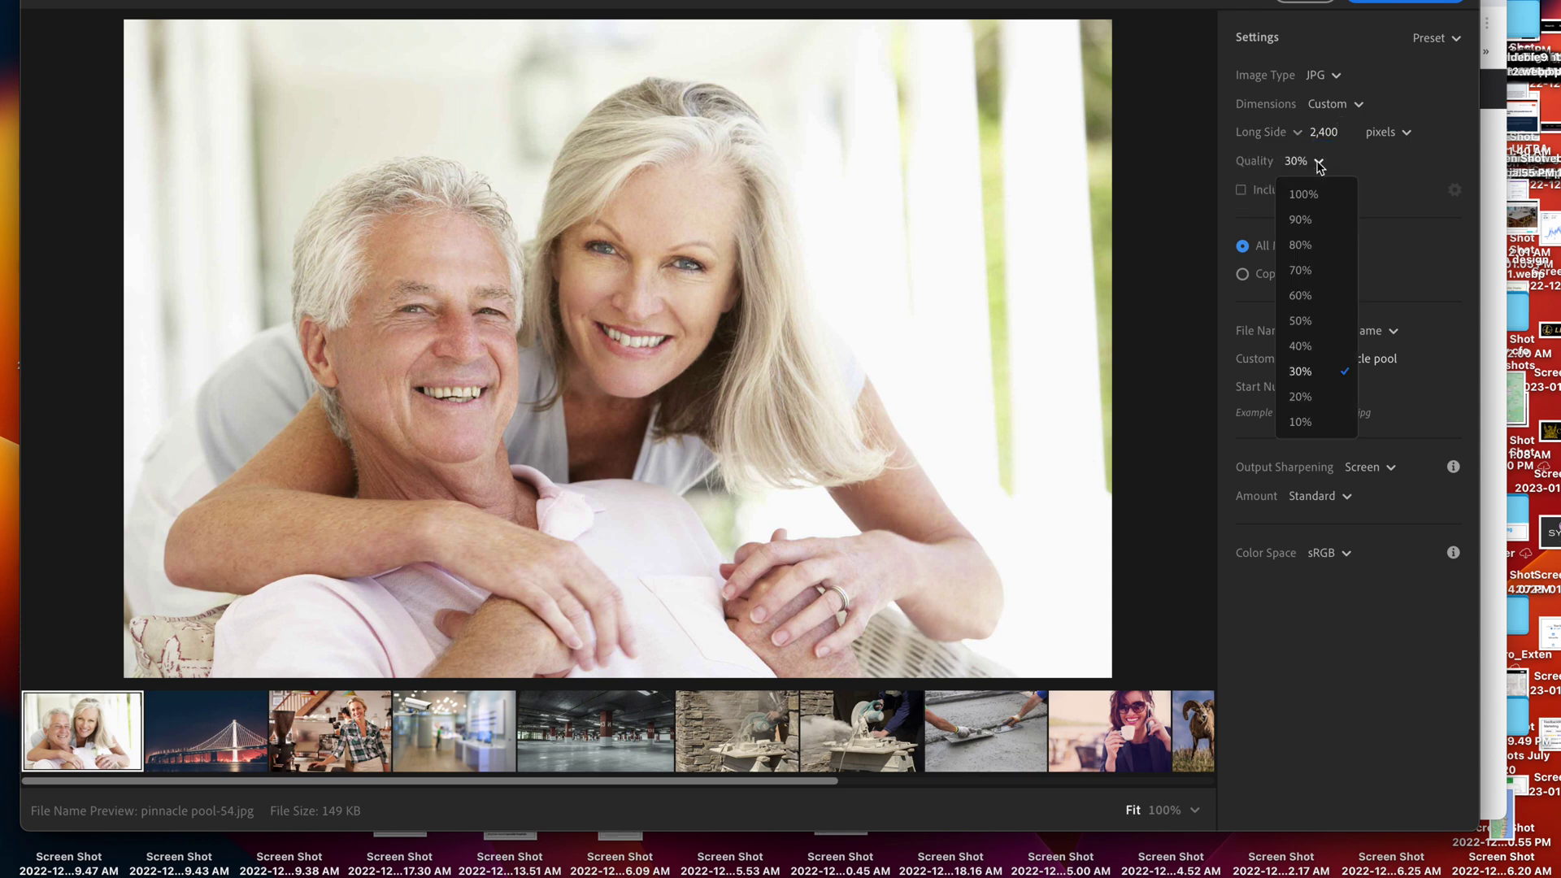
{"action": "left_click", "coordinate": [1241, 163]}
{"action": "left_click", "coordinate": [1317, 164]}
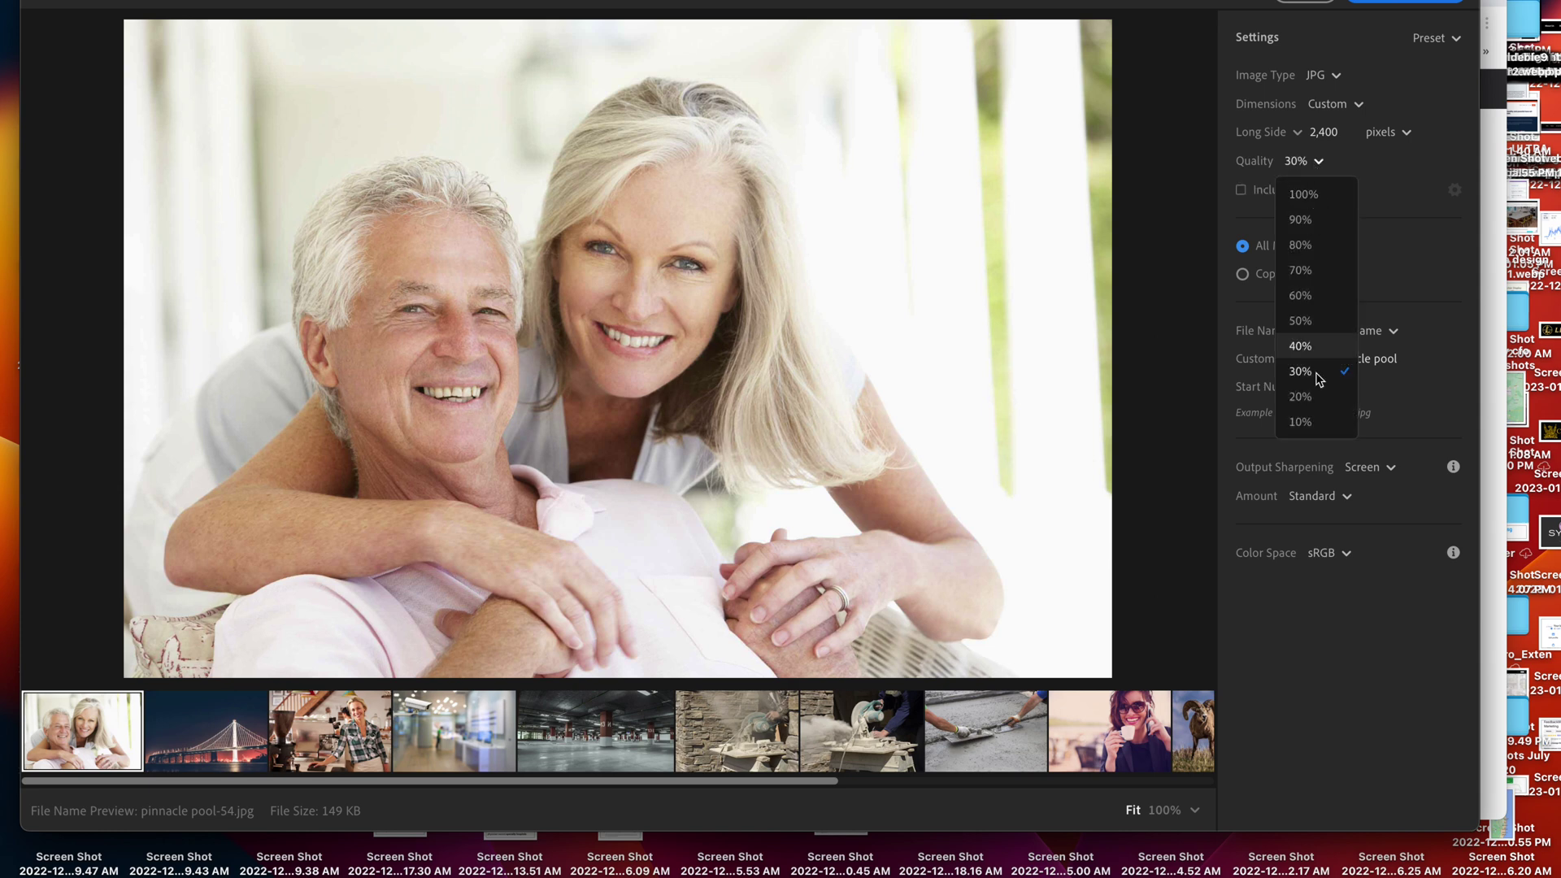
{"action": "left_click", "coordinate": [1401, 238]}
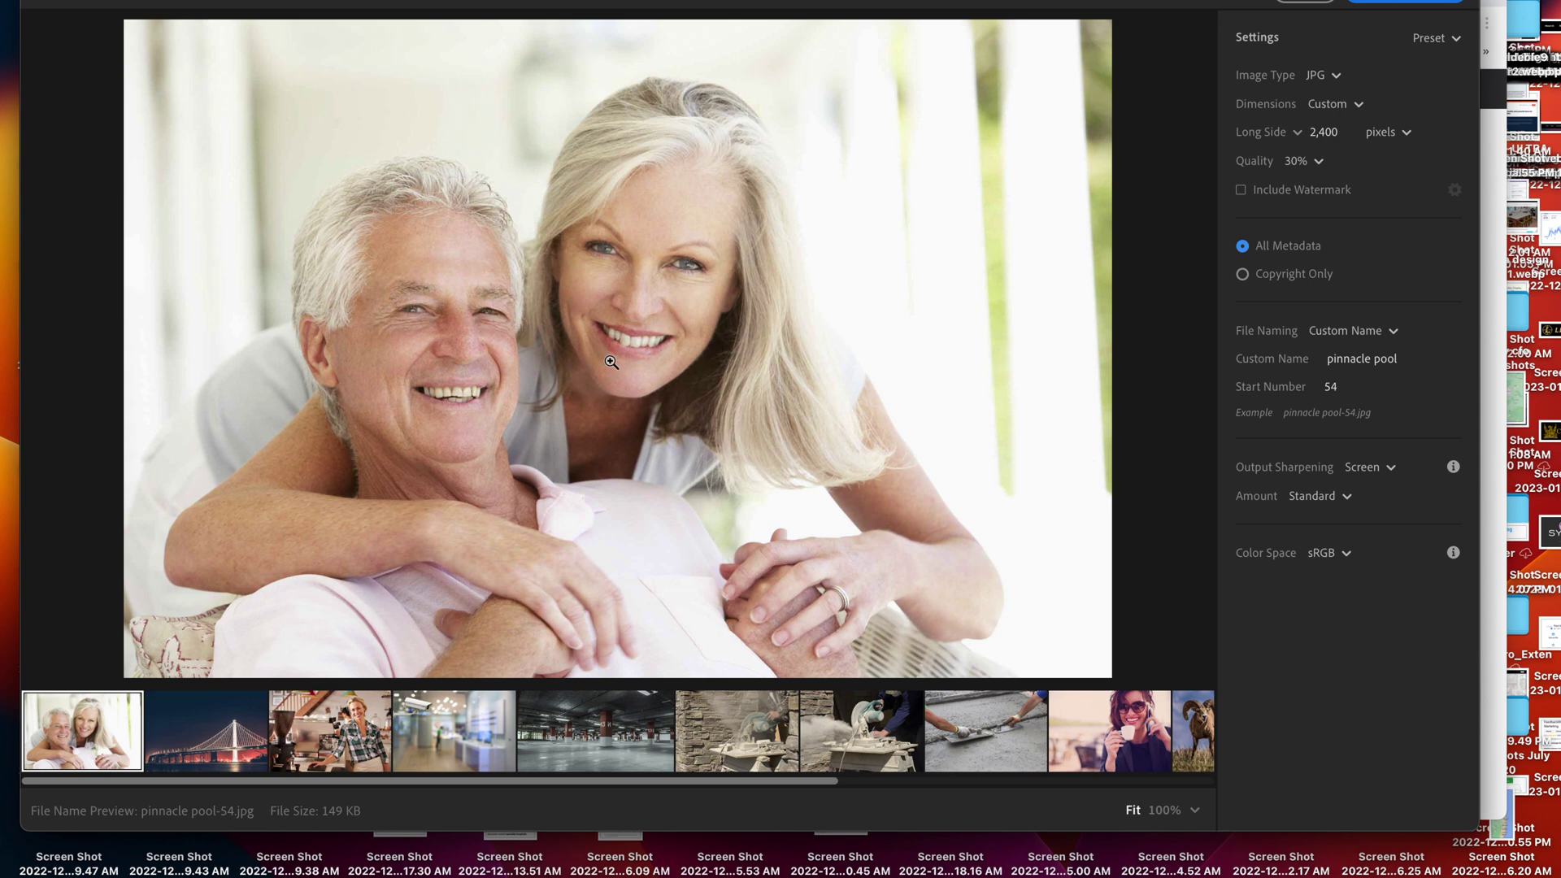
- Open the PNG screenshot 5.40.15 PM from Finder in Pixelmator Pro and choose WebP as its export format
{"action": "left_click", "coordinate": [399, 863]}
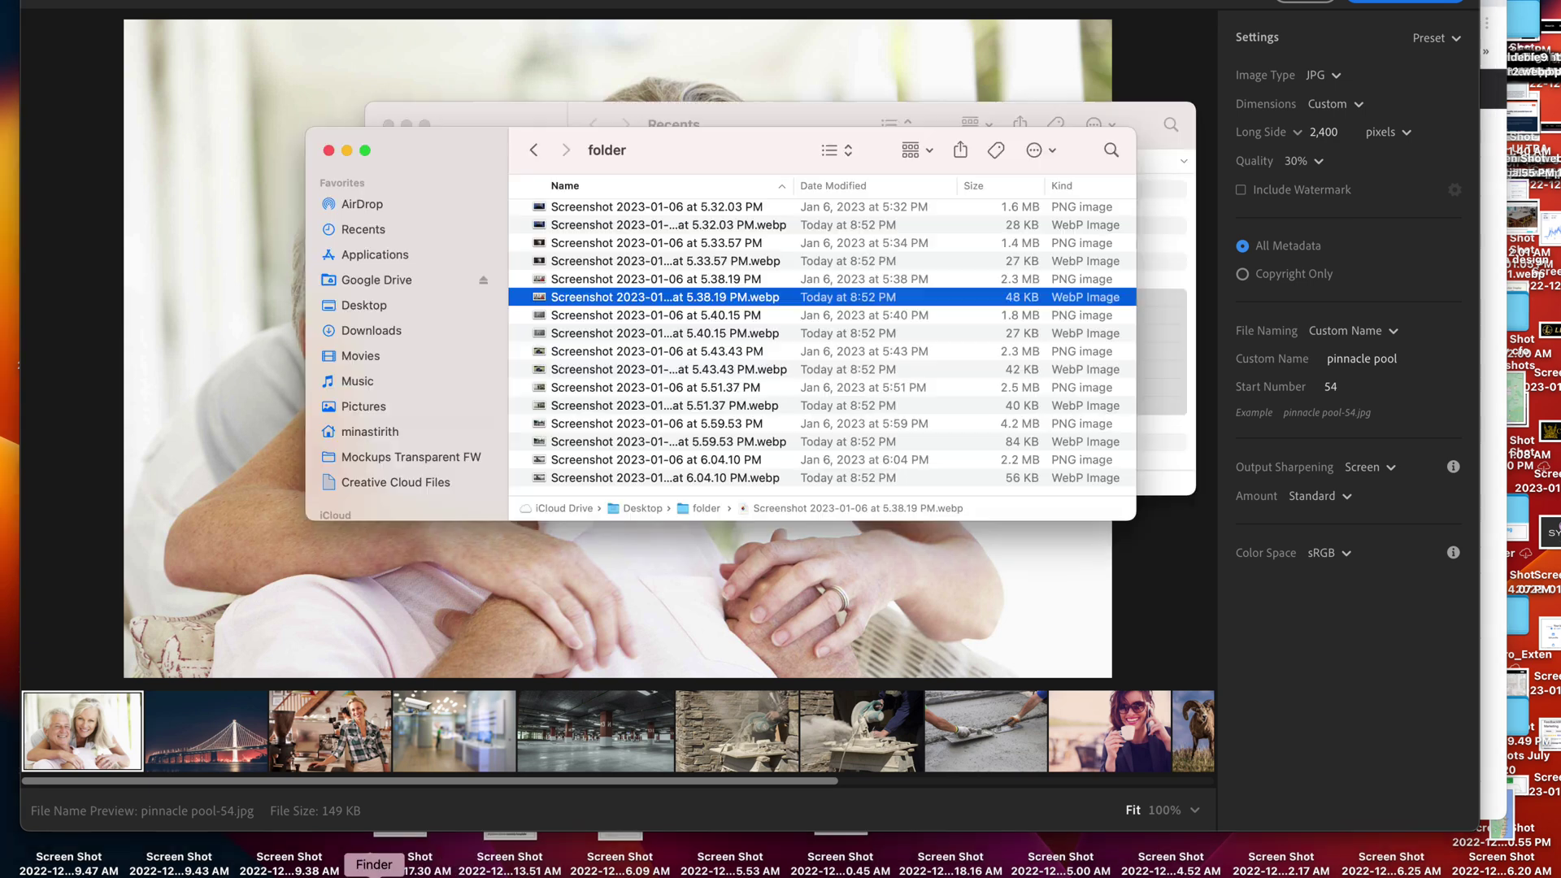
{"action": "double_click", "coordinate": [693, 317]}
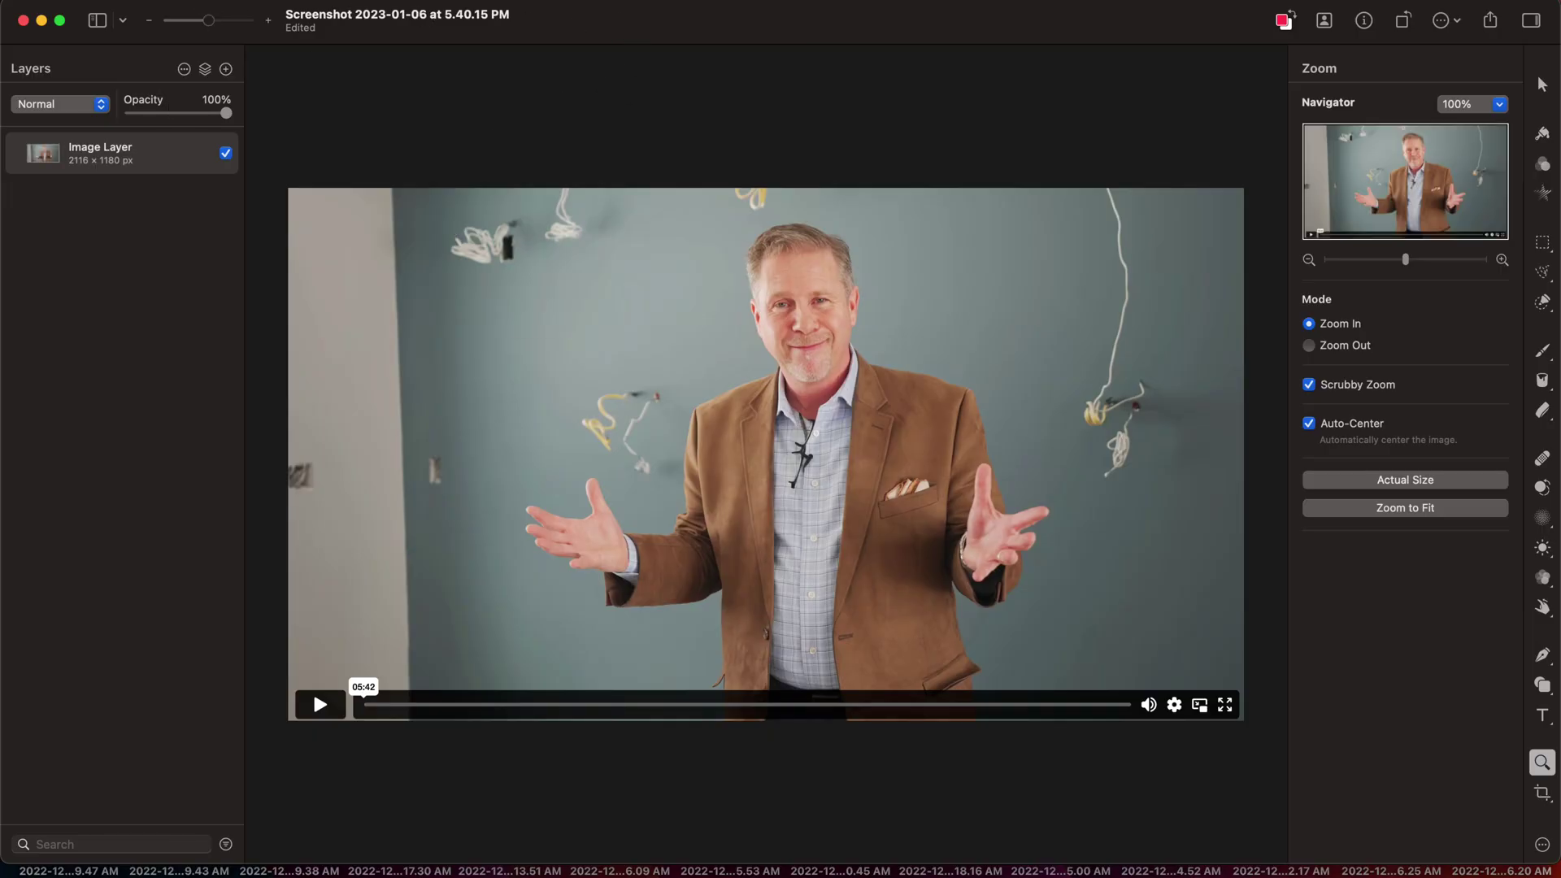
{"action": "left_click", "coordinate": [160, 2]}
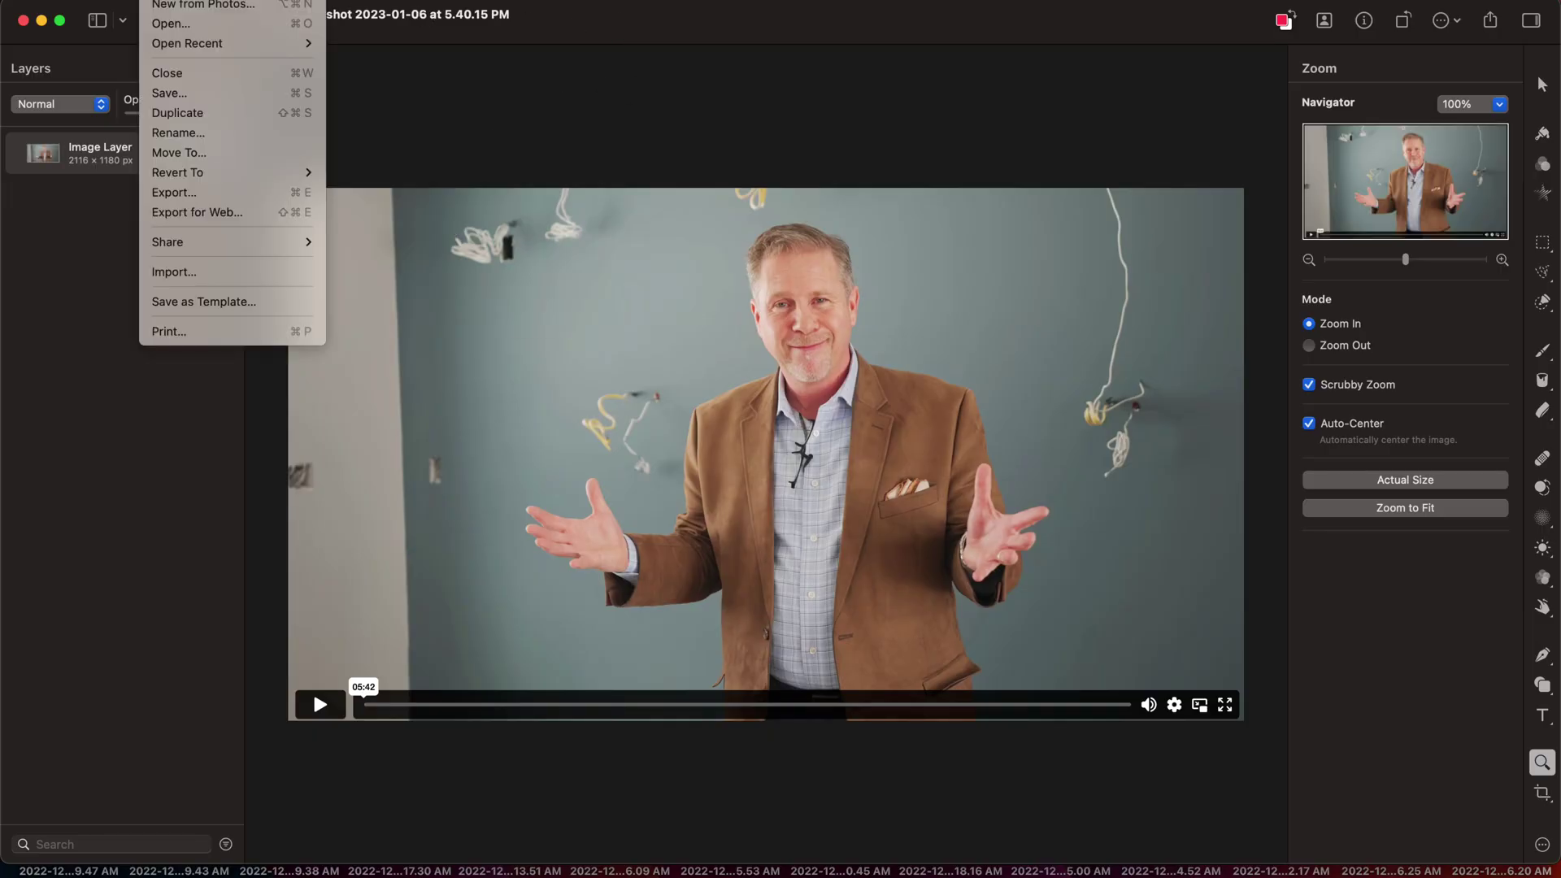
{"action": "left_click", "coordinate": [211, 198]}
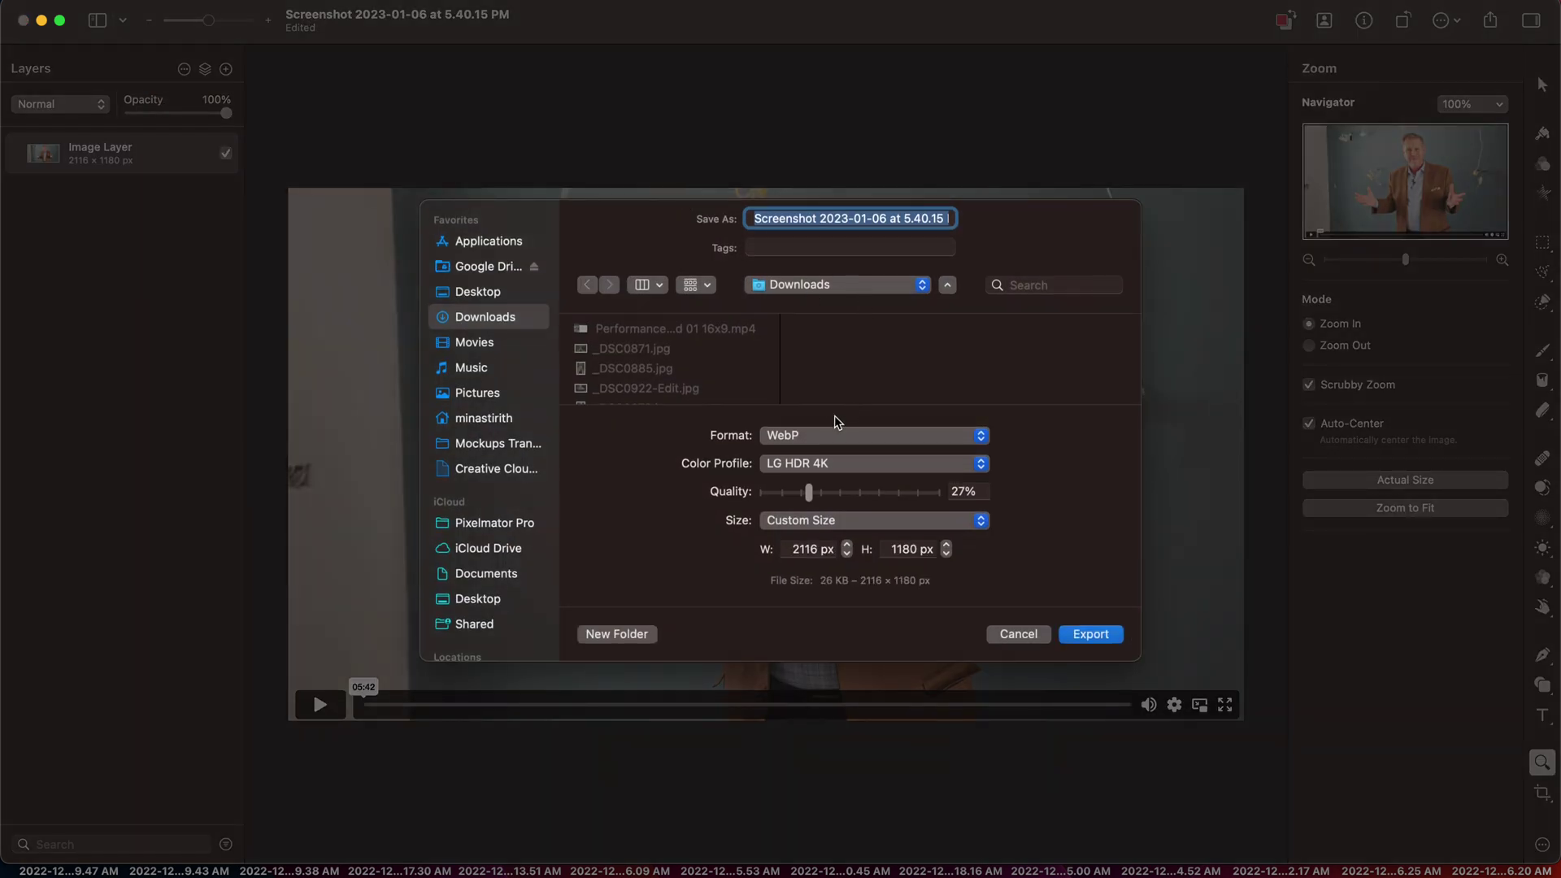
{"action": "left_click", "coordinate": [820, 435]}
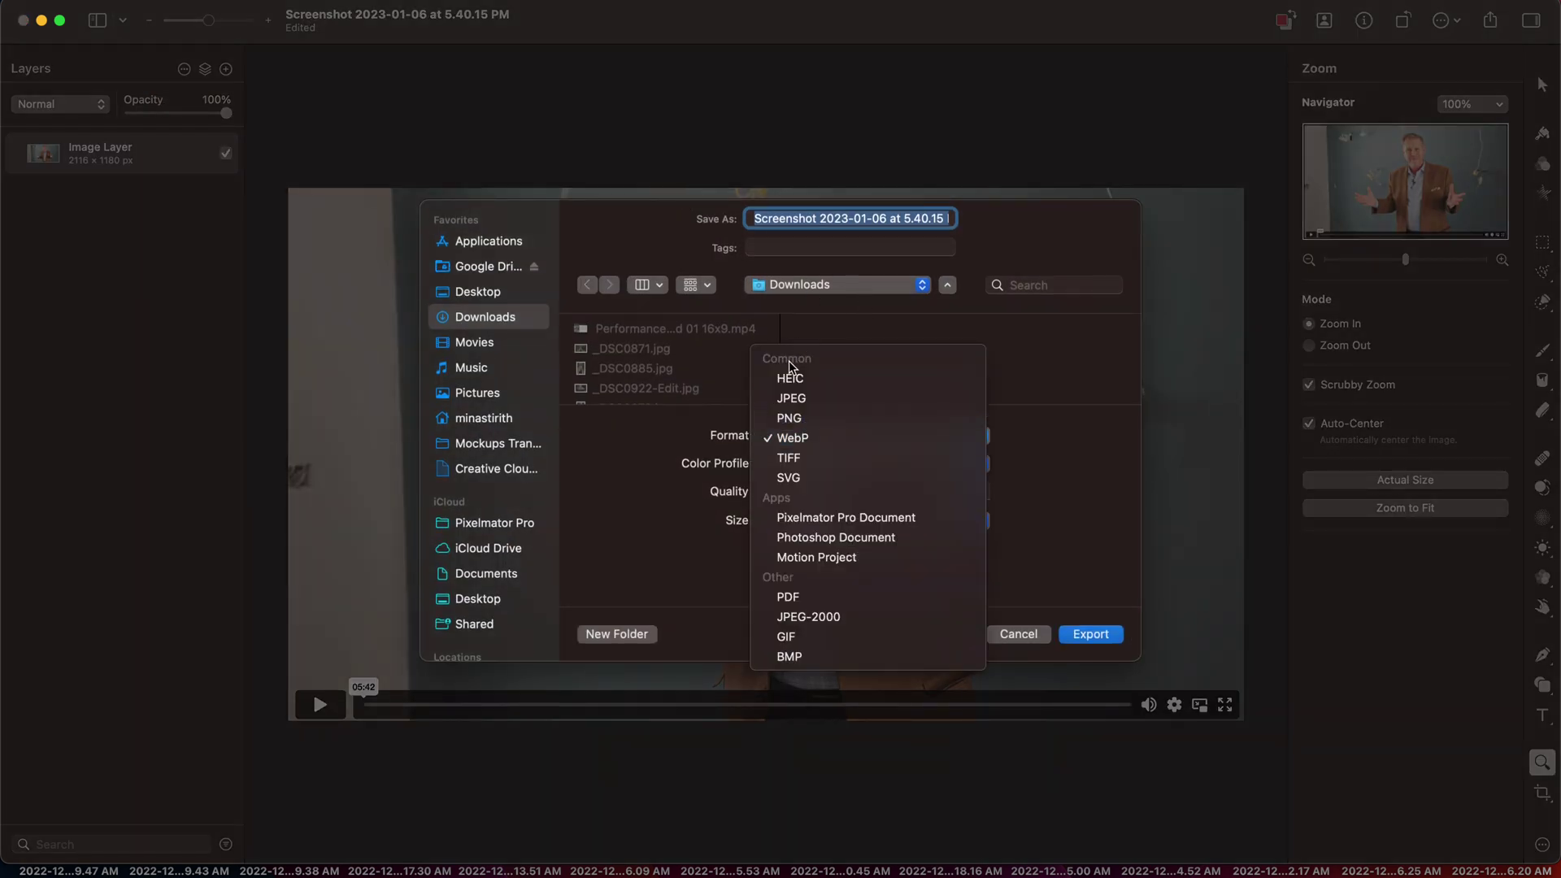
{"action": "left_click", "coordinate": [605, 455]}
{"action": "left_click", "coordinate": [837, 439]}
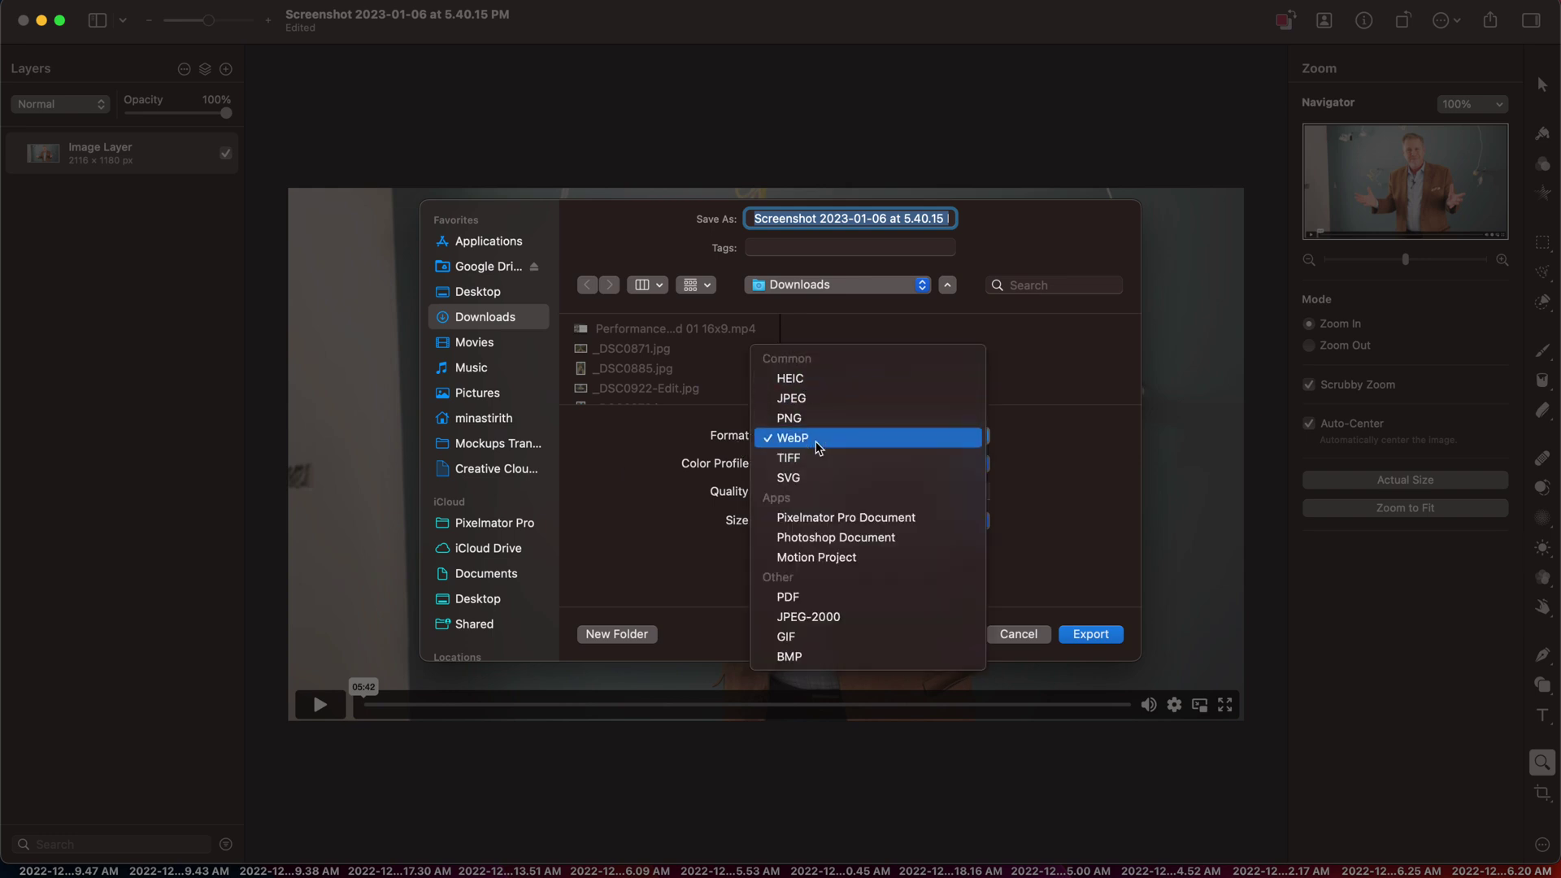
{"action": "left_click", "coordinate": [813, 438]}
- Set the export to a custom size 900 px wide and reduce the quality to 14%
{"action": "left_click", "coordinate": [835, 520]}
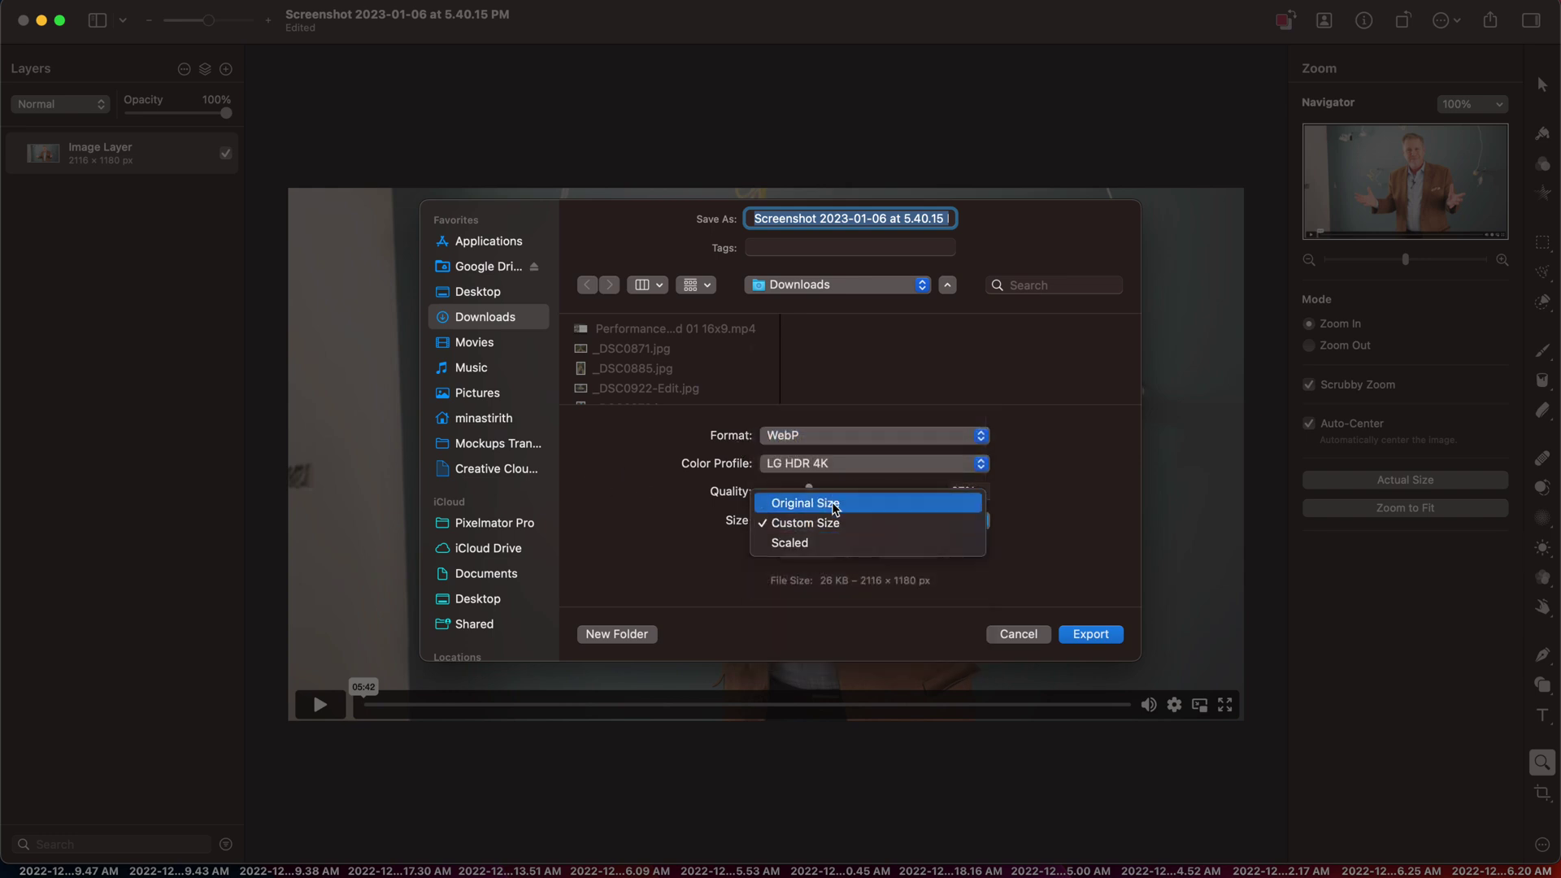
{"action": "left_click", "coordinate": [831, 503]}
{"action": "left_click", "coordinate": [833, 551]}
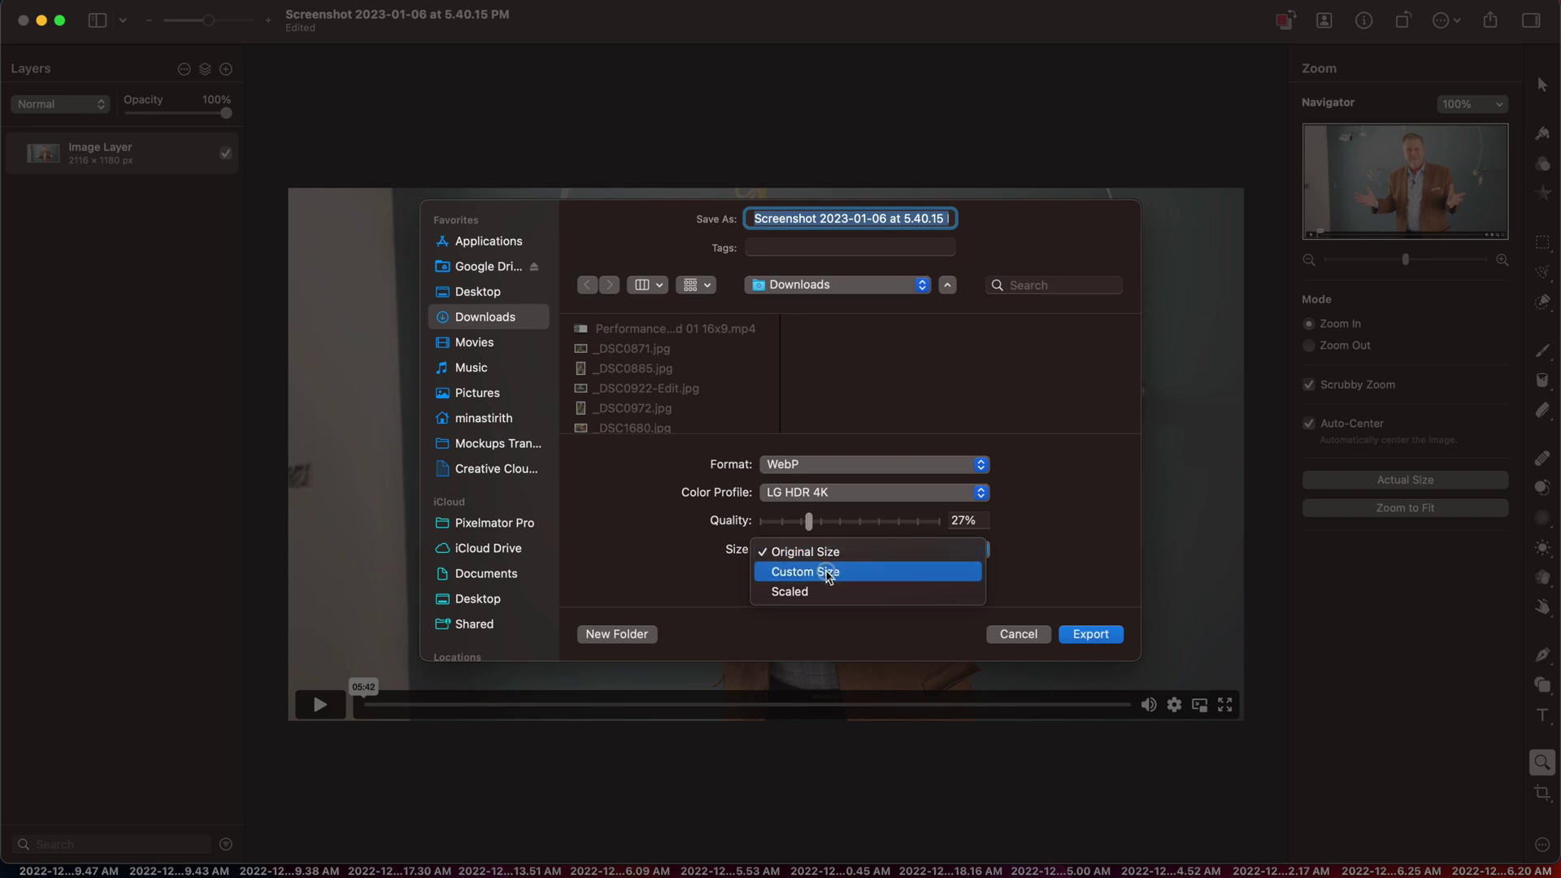
{"action": "left_click", "coordinate": [826, 571]}
{"action": "left_click", "coordinate": [810, 550]}
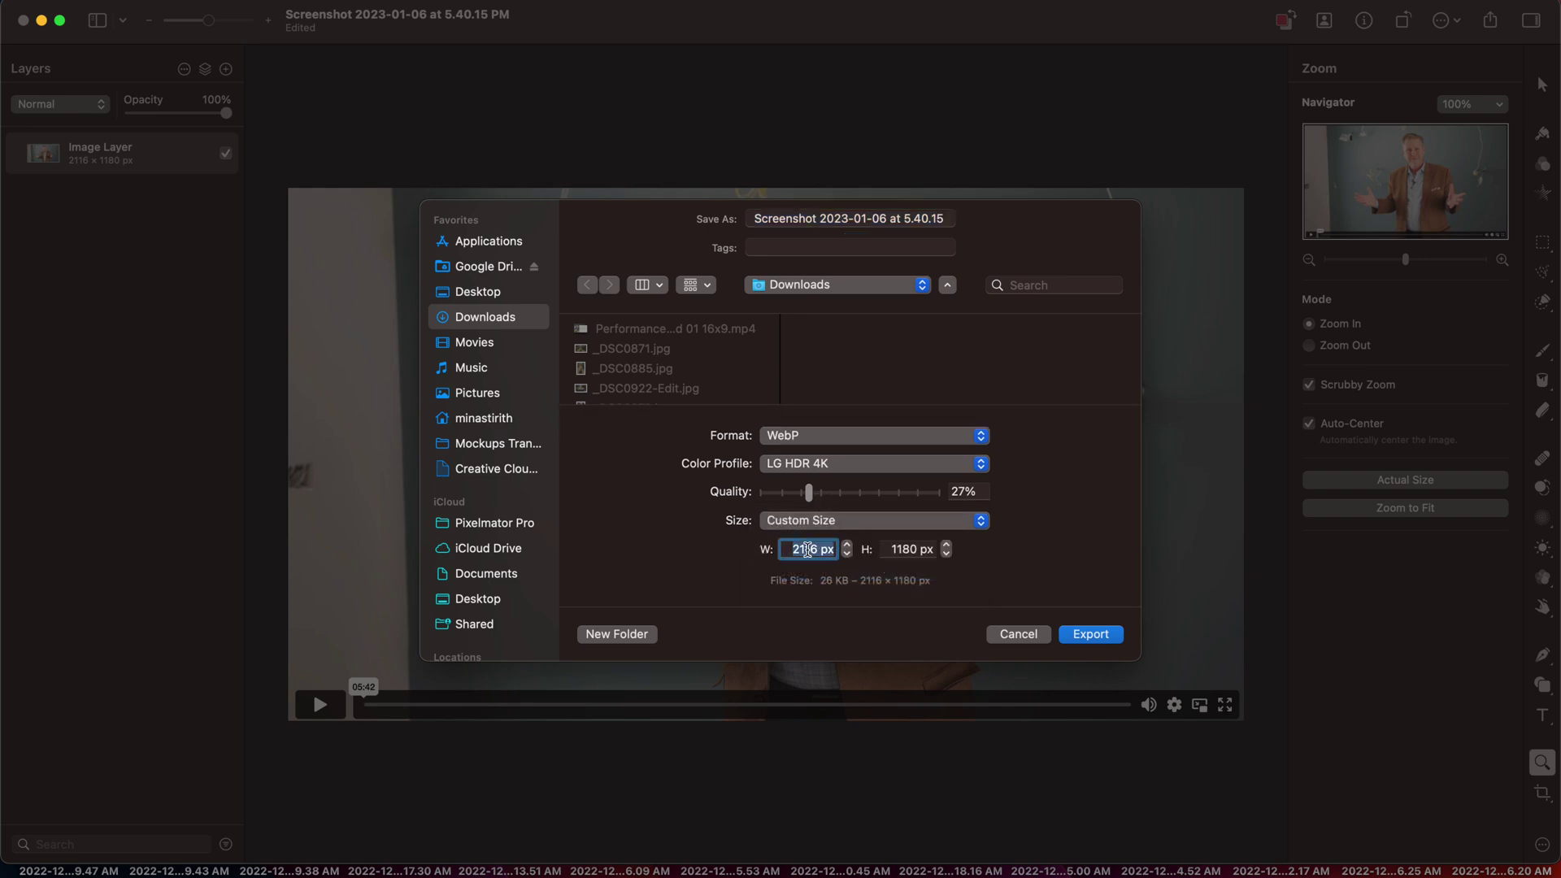
{"action": "type", "text": "1"}
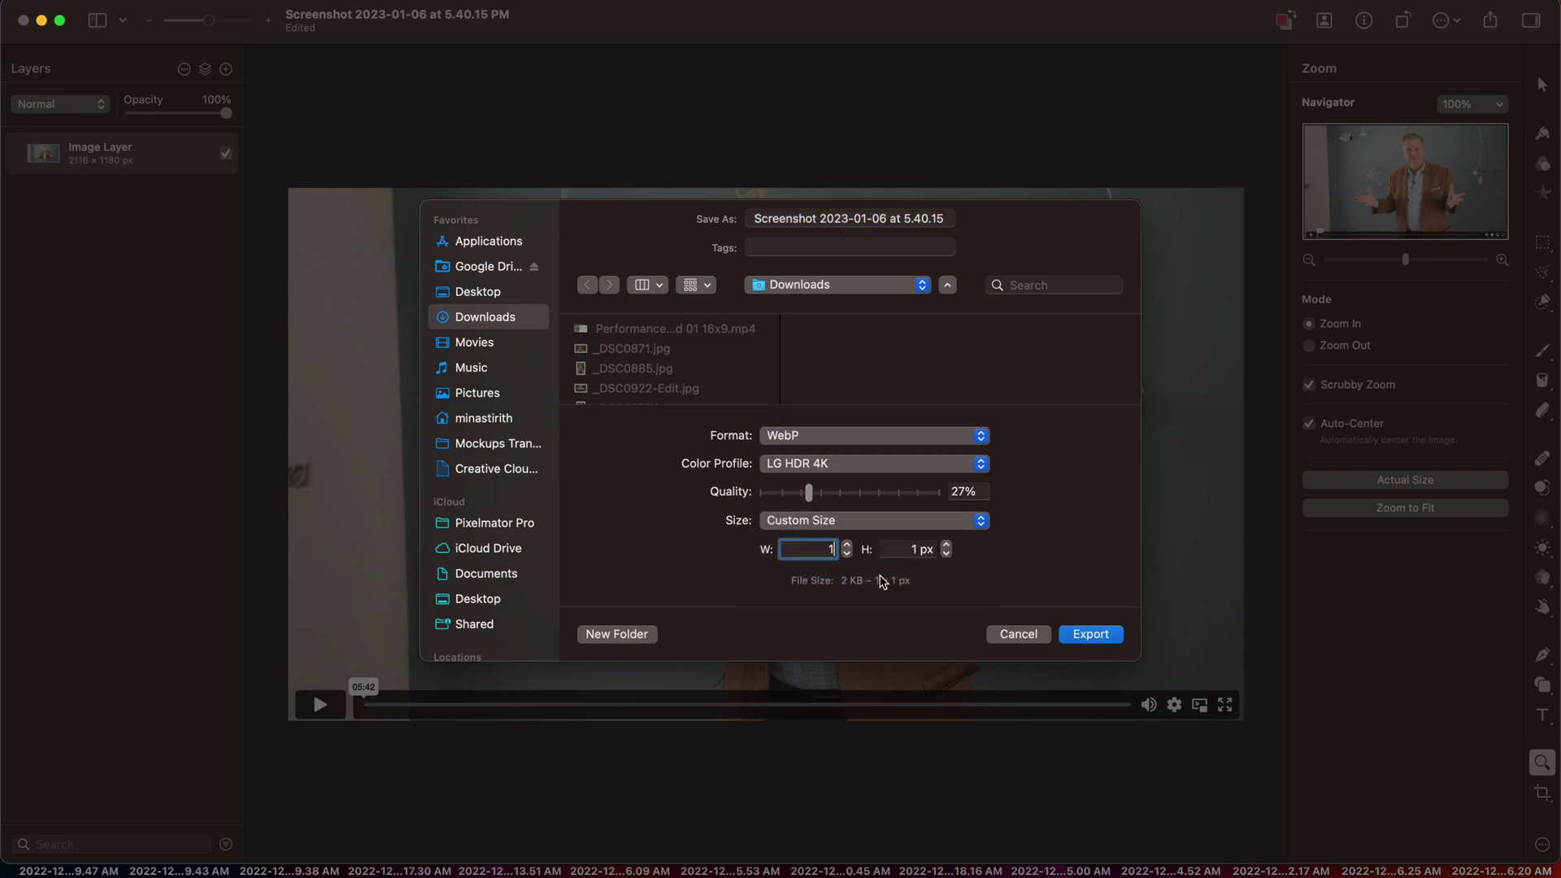
{"action": "type", "text": "900"}
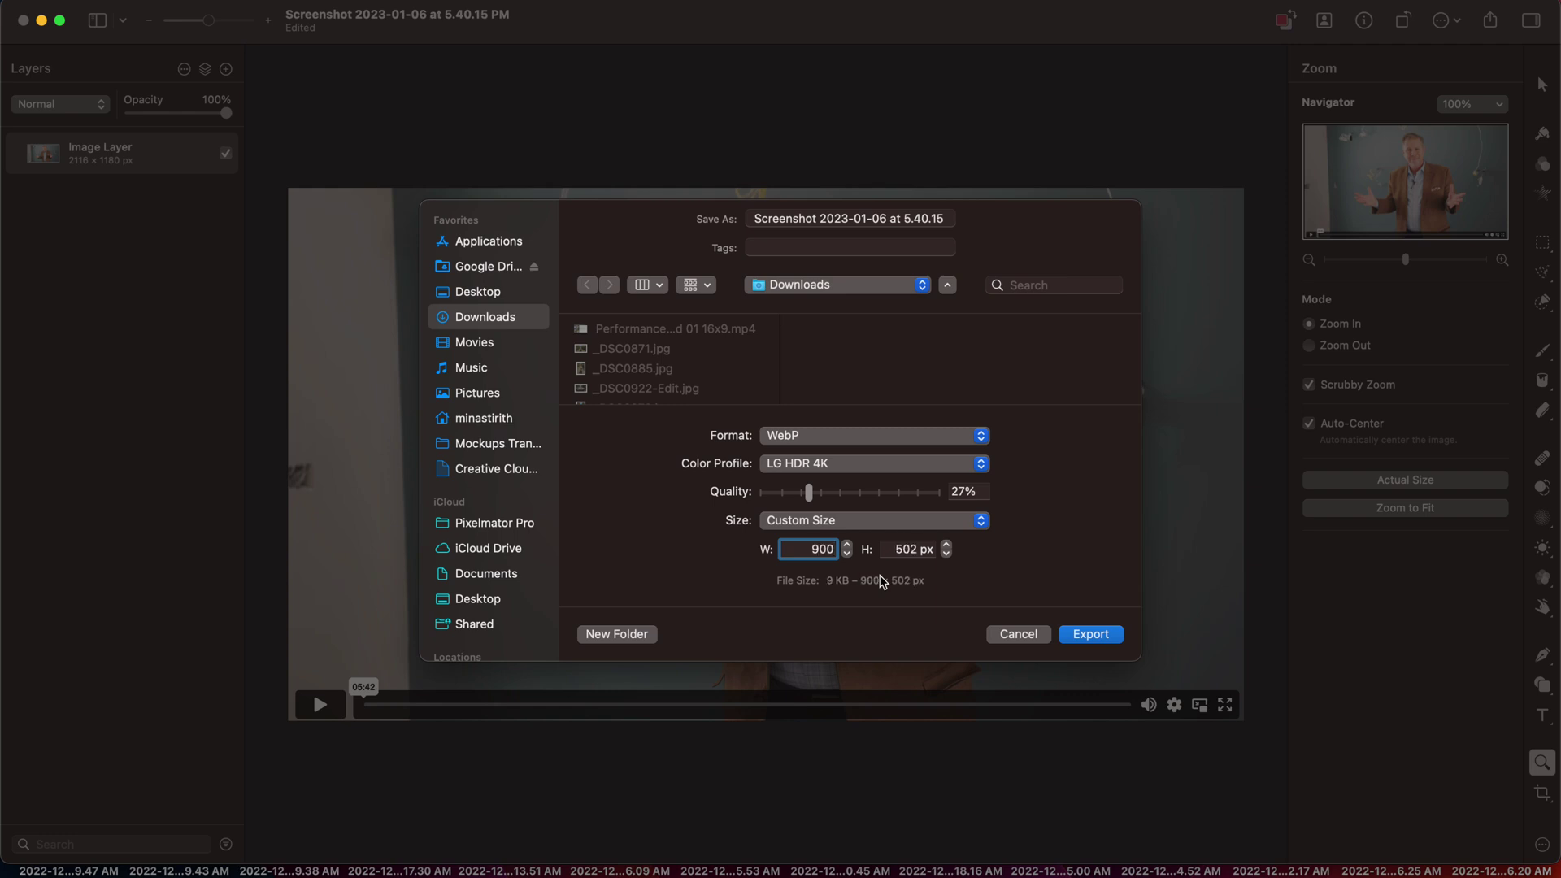
{"action": "key", "text": "Tab"}
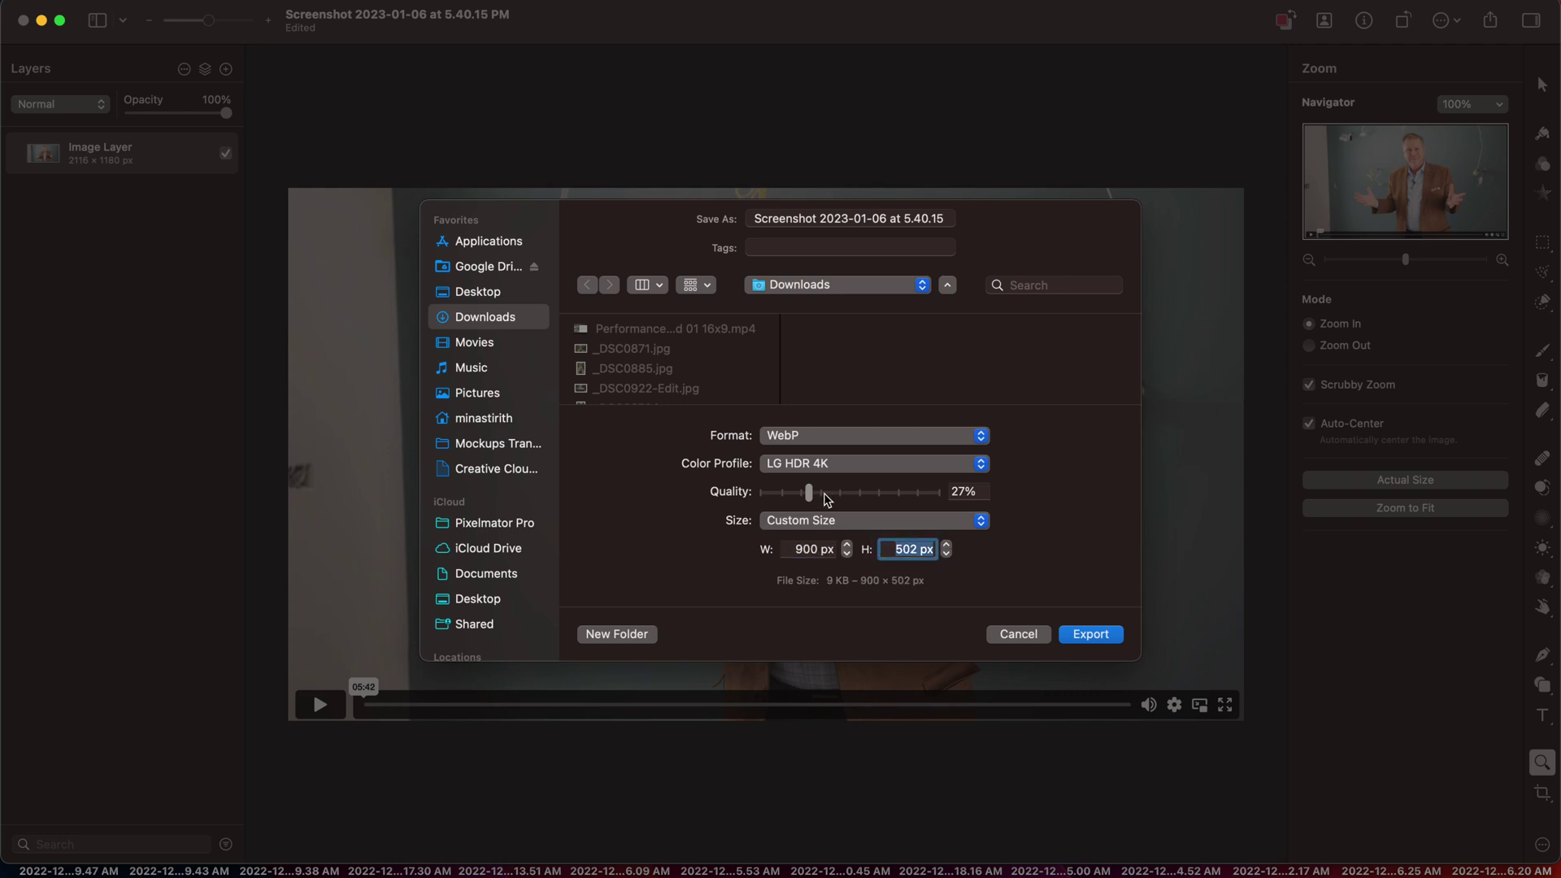
{"action": "left_click_drag", "start_coordinate": [808, 493], "coordinate": [788, 501]}
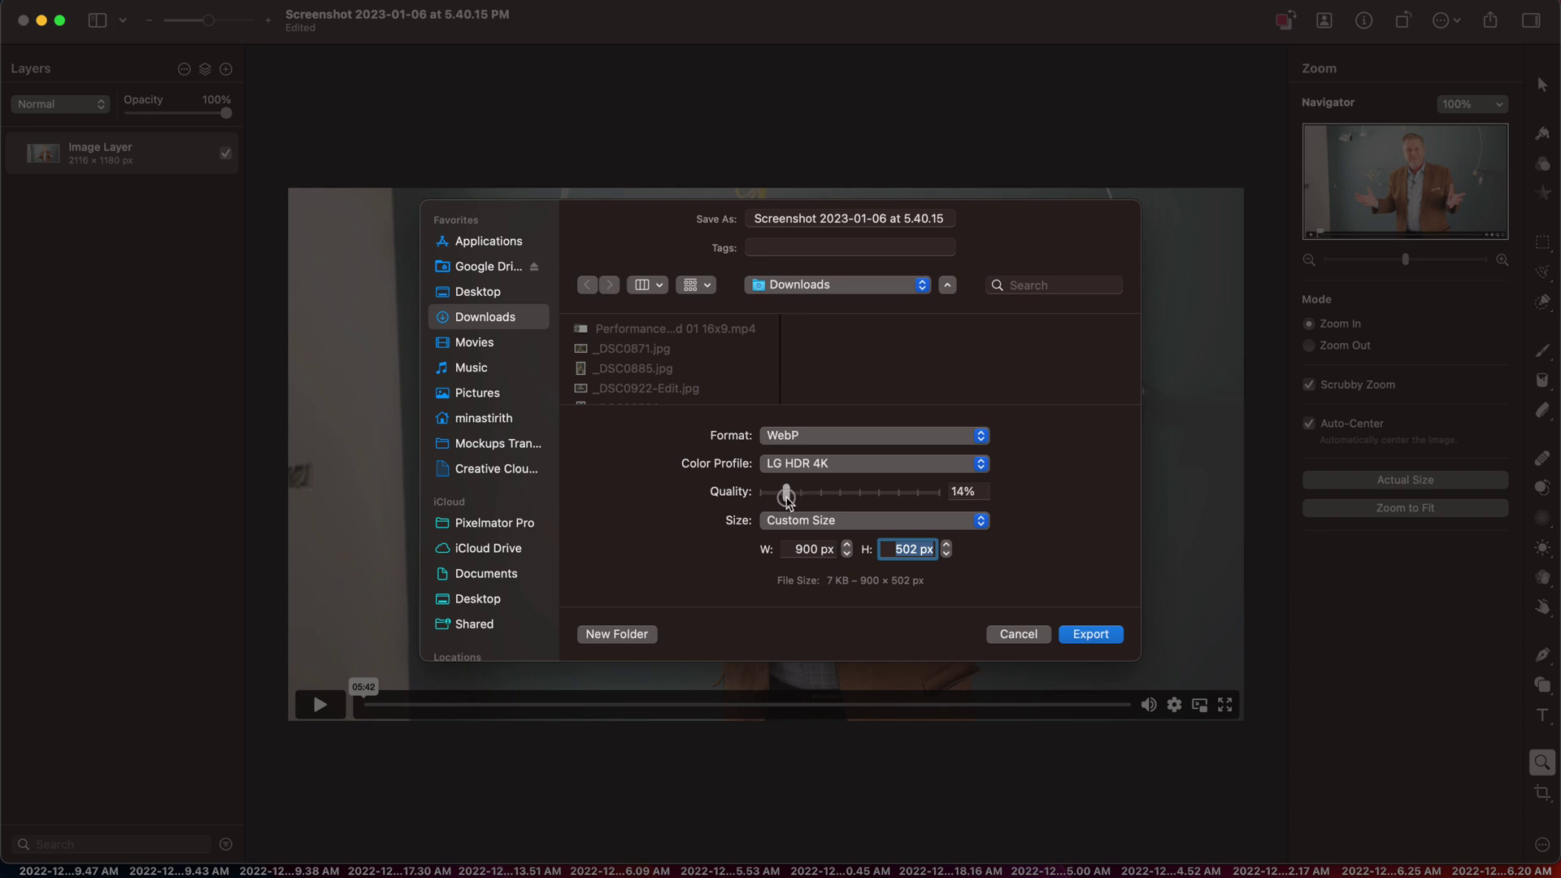
- Name the file "gallery image reduced" and export it to Downloads
{"action": "triple_click", "coordinate": [817, 220]}
{"action": "type", "text": "gallery image reduced"}
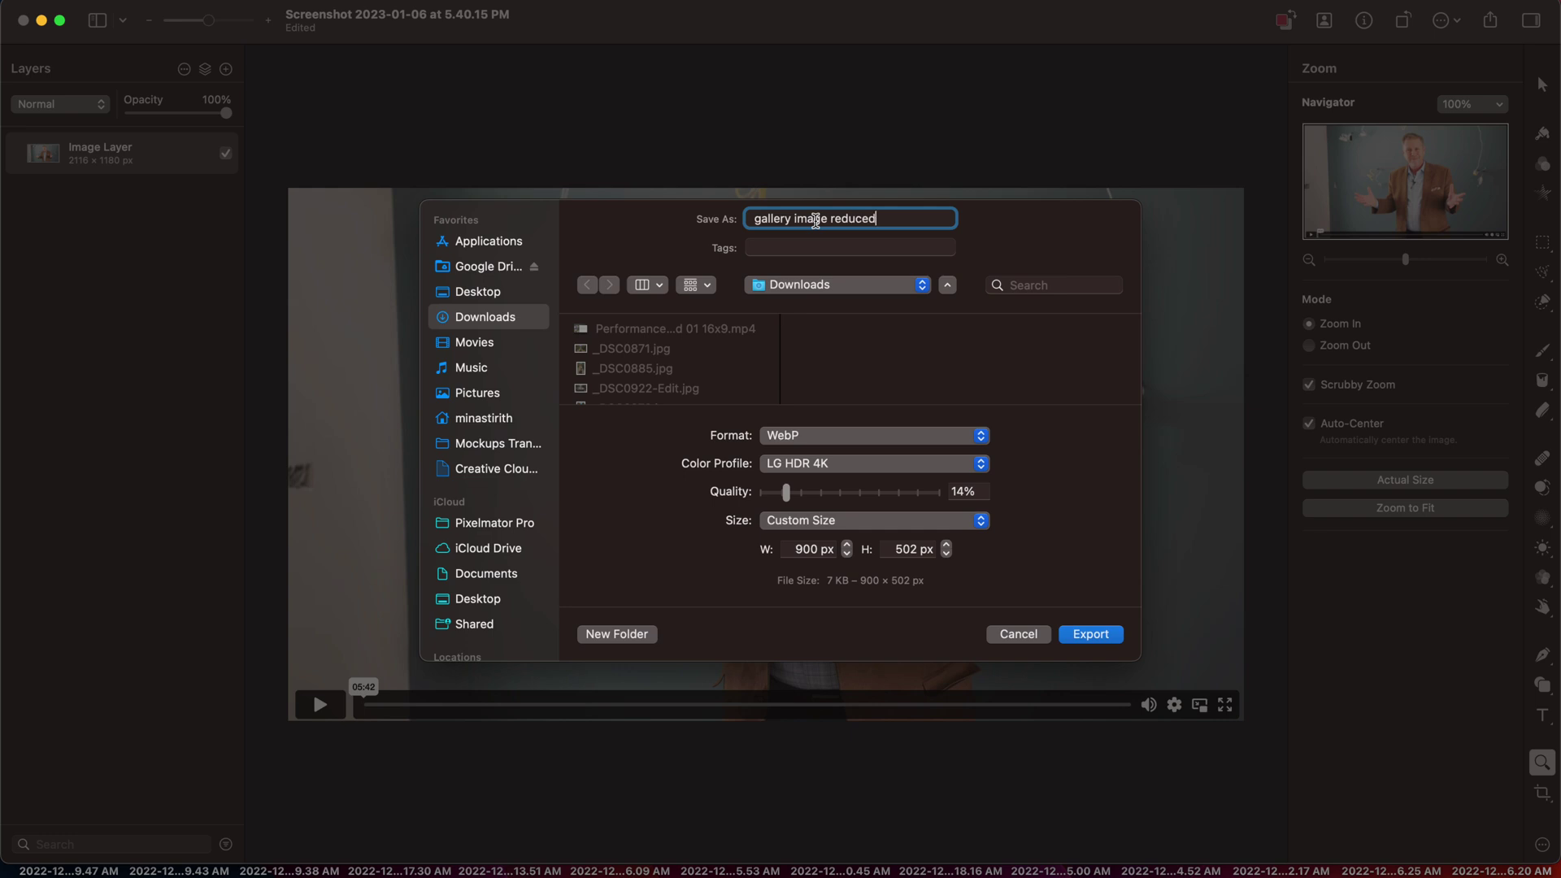
{"action": "left_click", "coordinate": [1090, 634]}
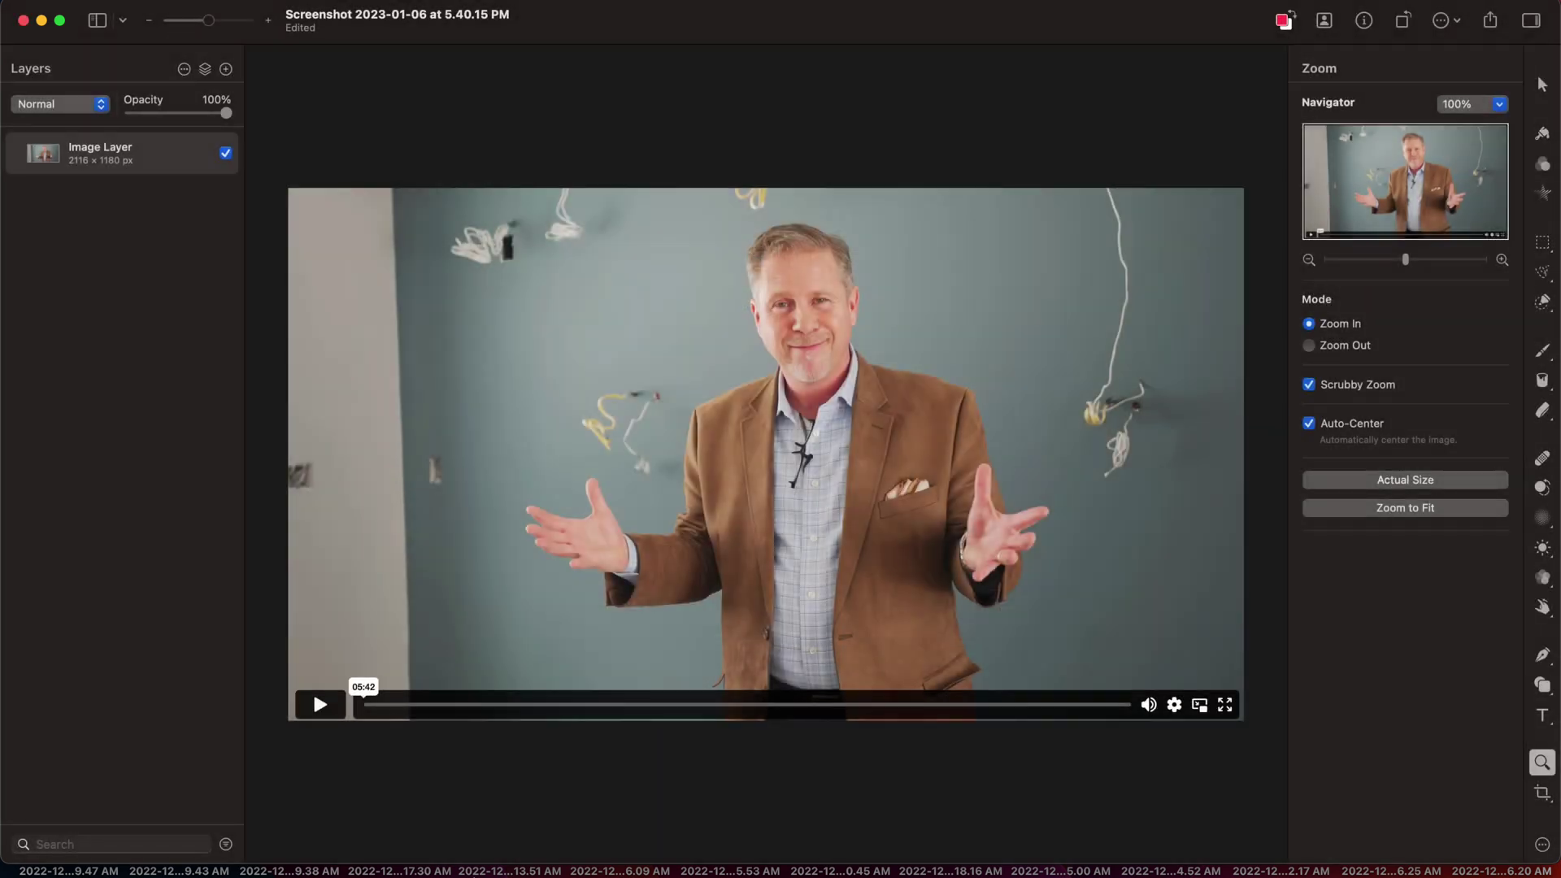
- Check the file size of "gallery image reduced.webp" in the Downloads folder in Finder
{"action": "left_click", "coordinate": [373, 865]}
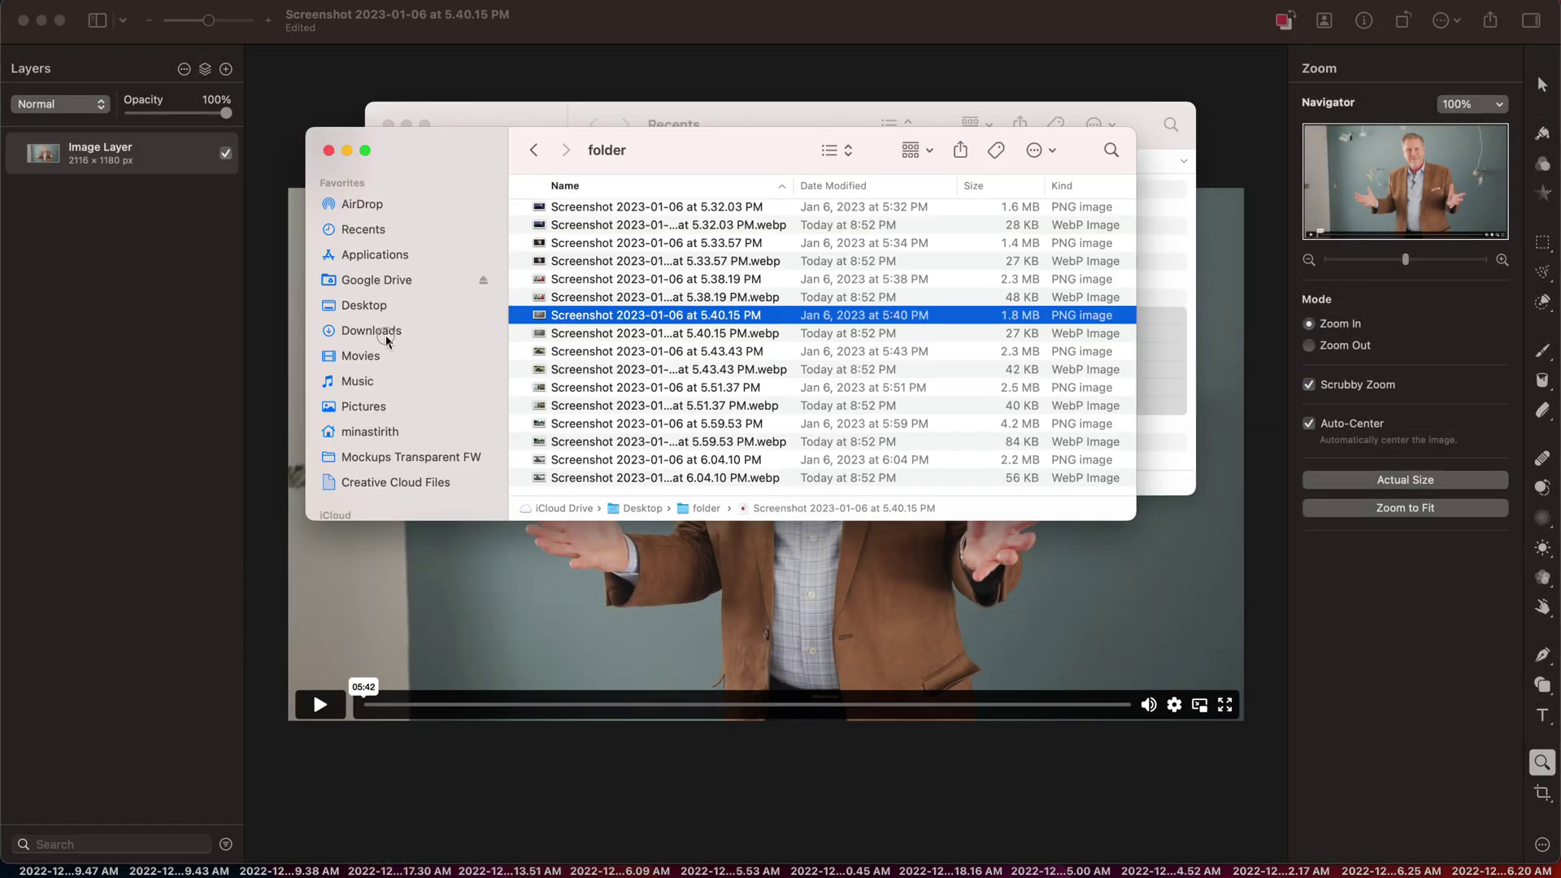
{"action": "left_click", "coordinate": [386, 334]}
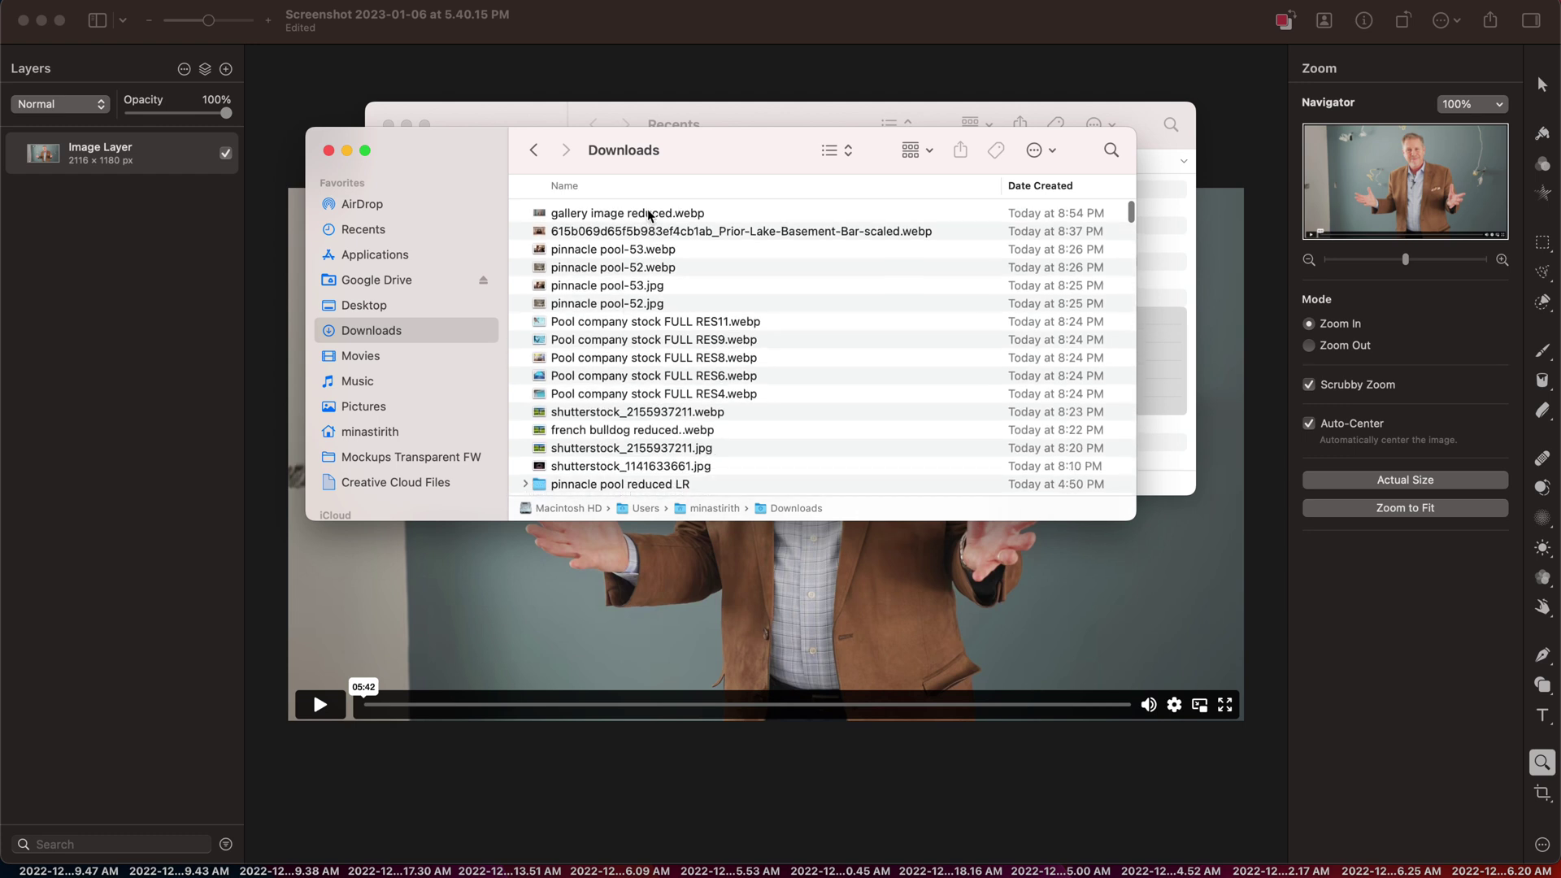
{"action": "left_click", "coordinate": [649, 213]}
{"action": "scroll", "coordinate": [648, 214], "scroll_direction": "right", "scroll_amount": 5}
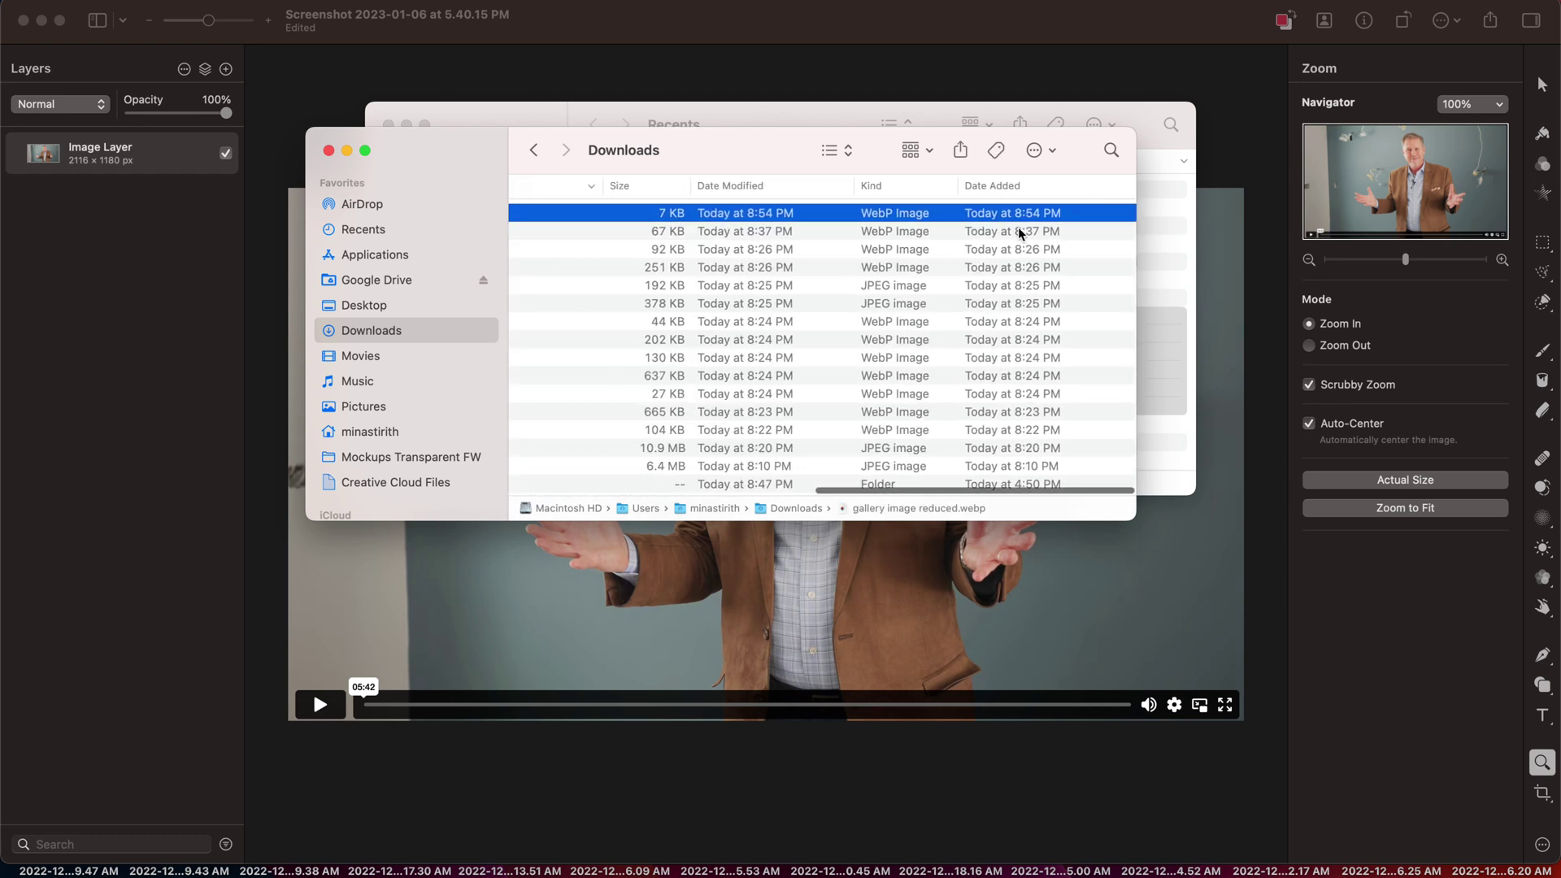
- Move the Pixelmator Pro image window out of the way and switch to Chrome
{"action": "scroll", "coordinate": [732, 232], "scroll_direction": "left", "scroll_amount": 5}
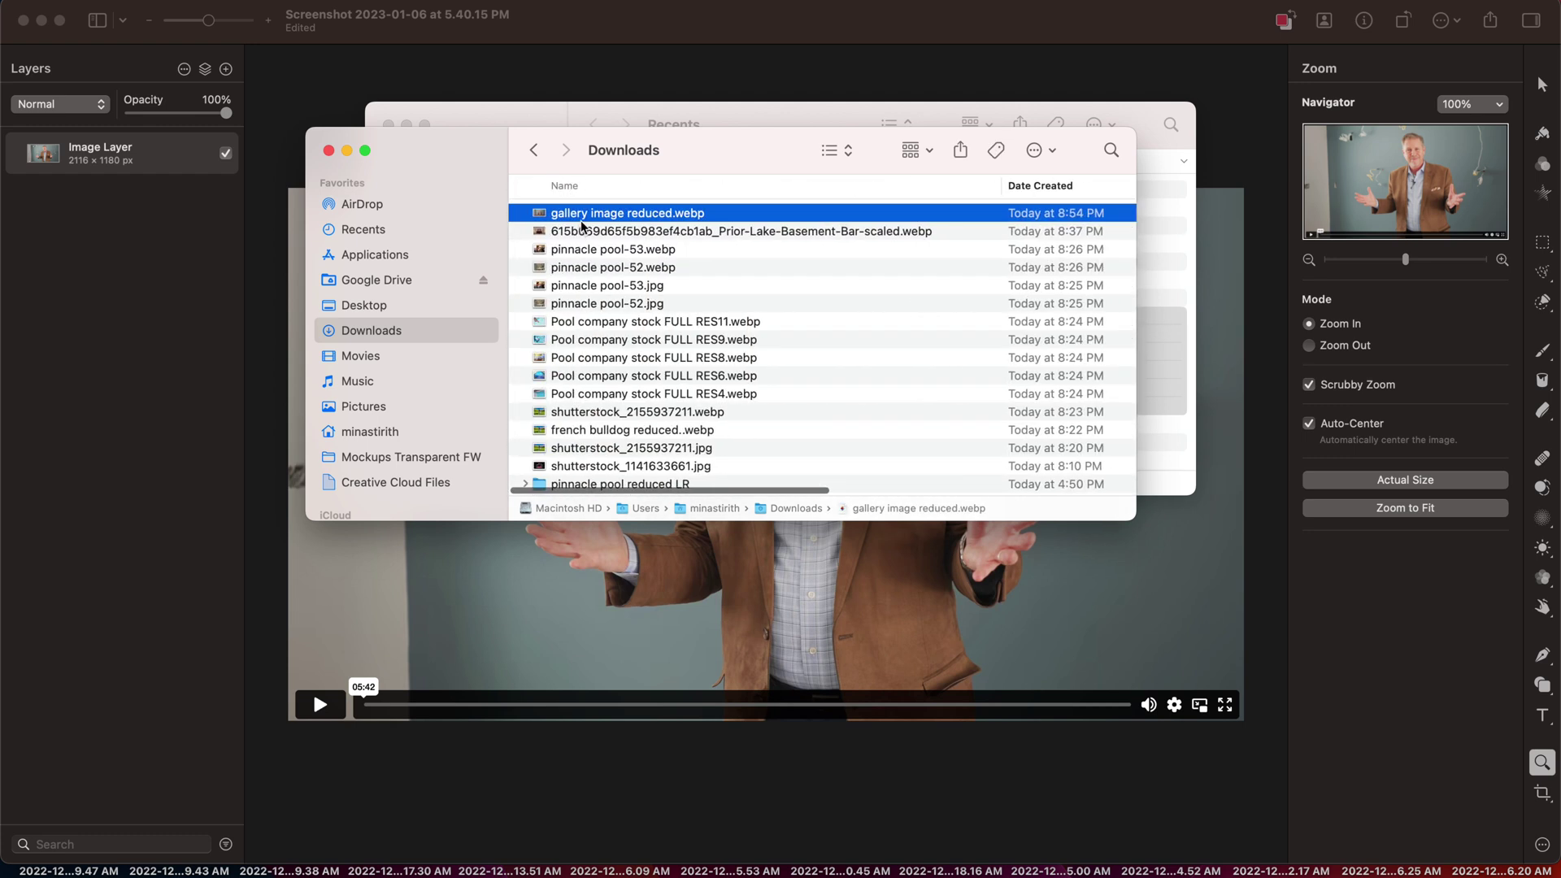
{"action": "left_click", "coordinate": [463, 121]}
{"action": "left_click", "coordinate": [439, 30]}
{"action": "left_click_drag", "start_coordinate": [439, 29], "coordinate": [529, 429]}
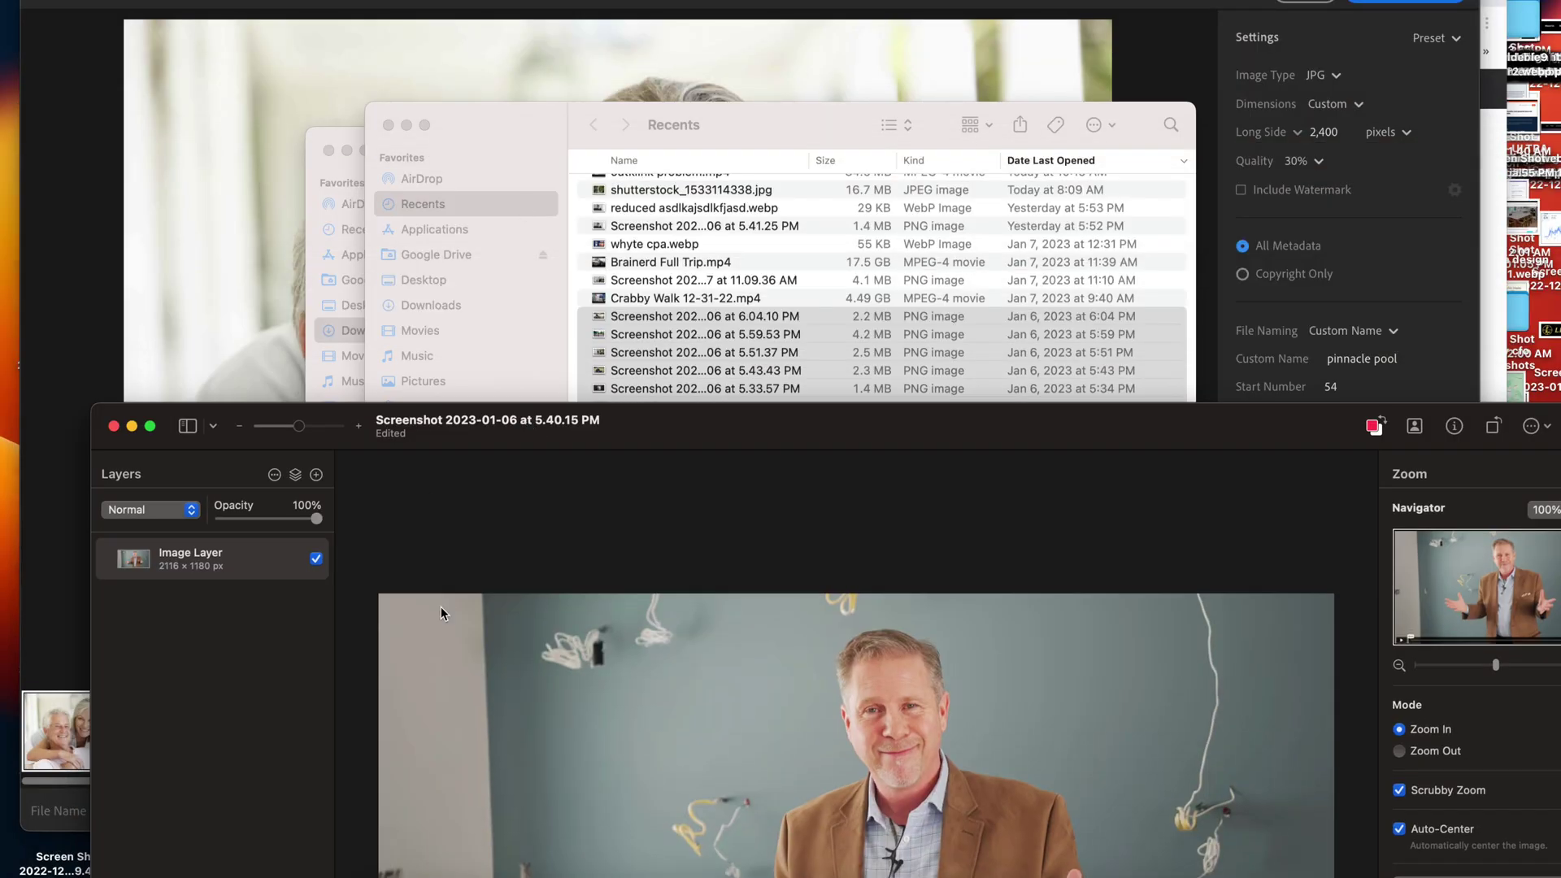
{"action": "left_click", "coordinate": [506, 872]}
- Search Google for "google page speed checker" and open the PageSpeed Insights result
{"action": "left_click", "coordinate": [889, 24]}
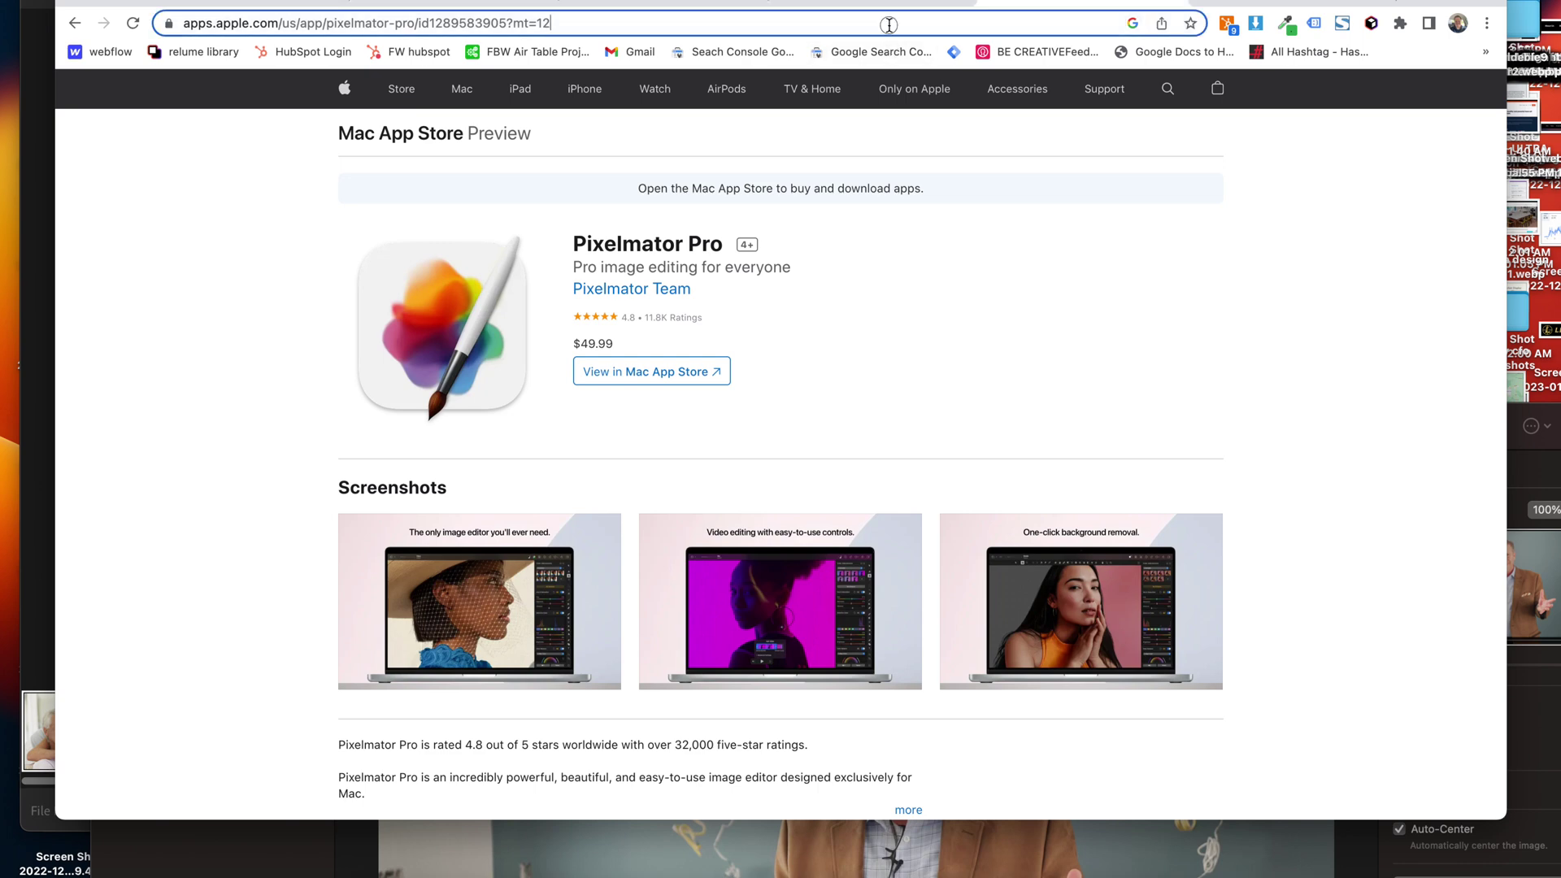
{"action": "type", "text": "google page s"}
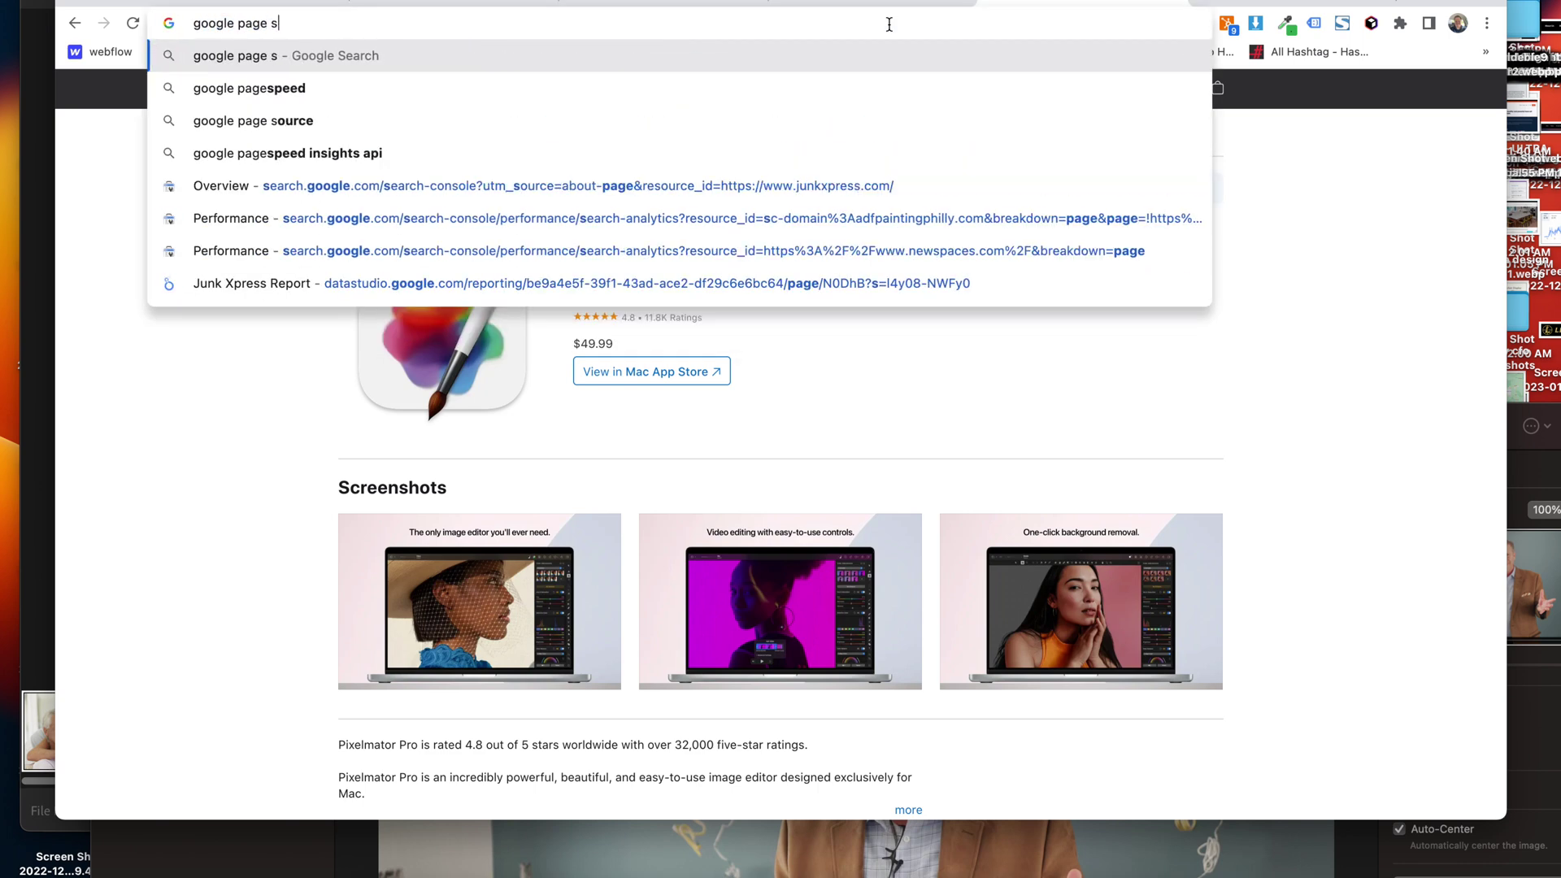
{"action": "type", "text": "peed checker"}
{"action": "key", "text": "Return"}
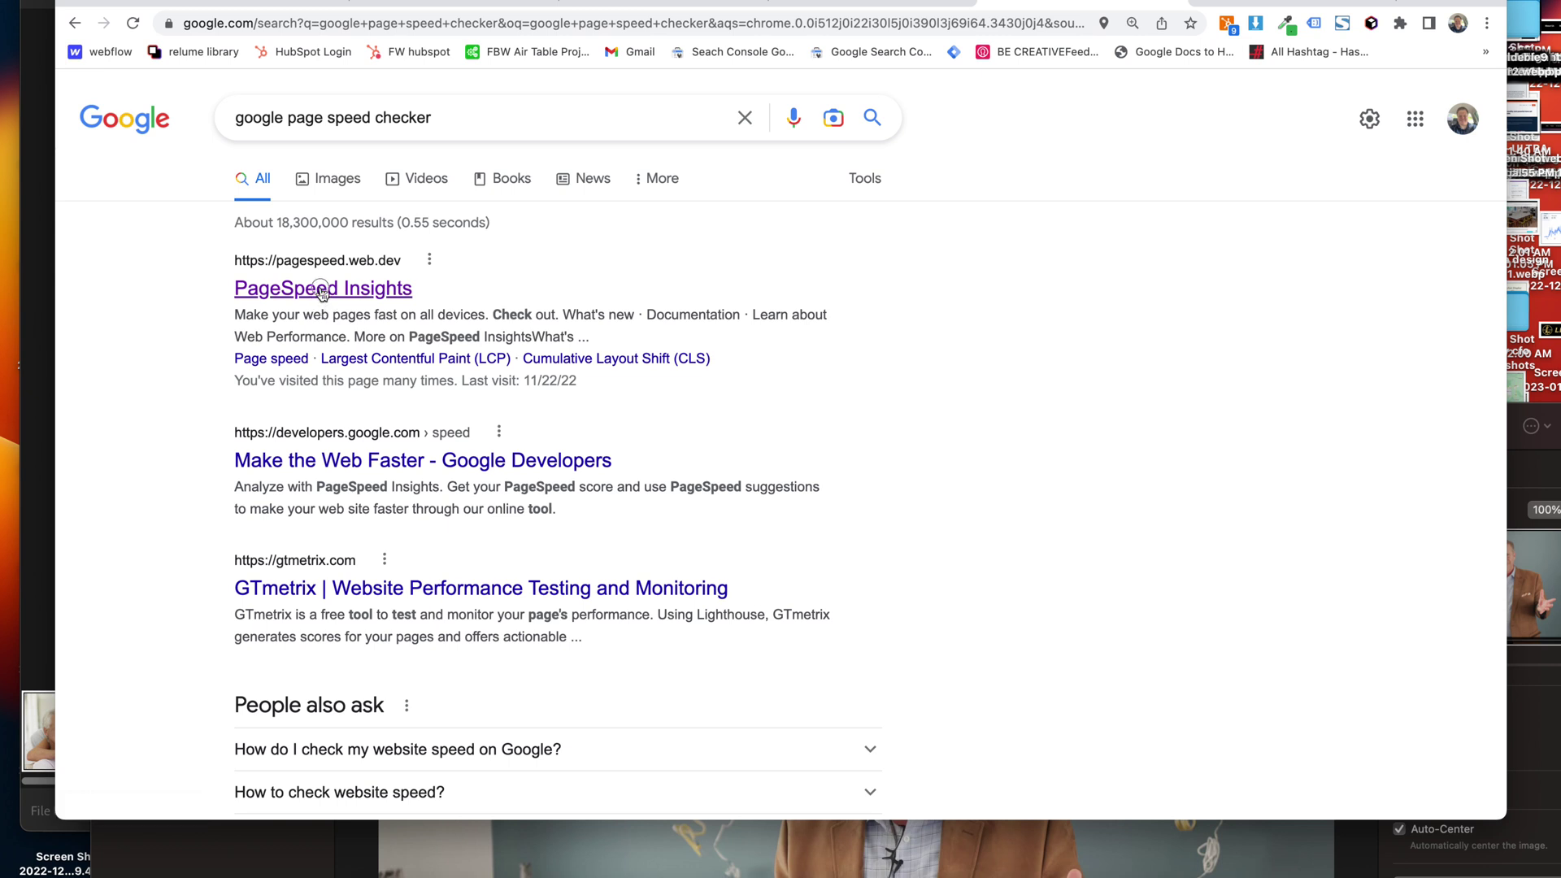
{"action": "left_click", "coordinate": [321, 291]}
- Copy the feedbackwrench.com/brandscript page address and analyze it in PageSpeed Insights
{"action": "left_click", "coordinate": [886, 1]}
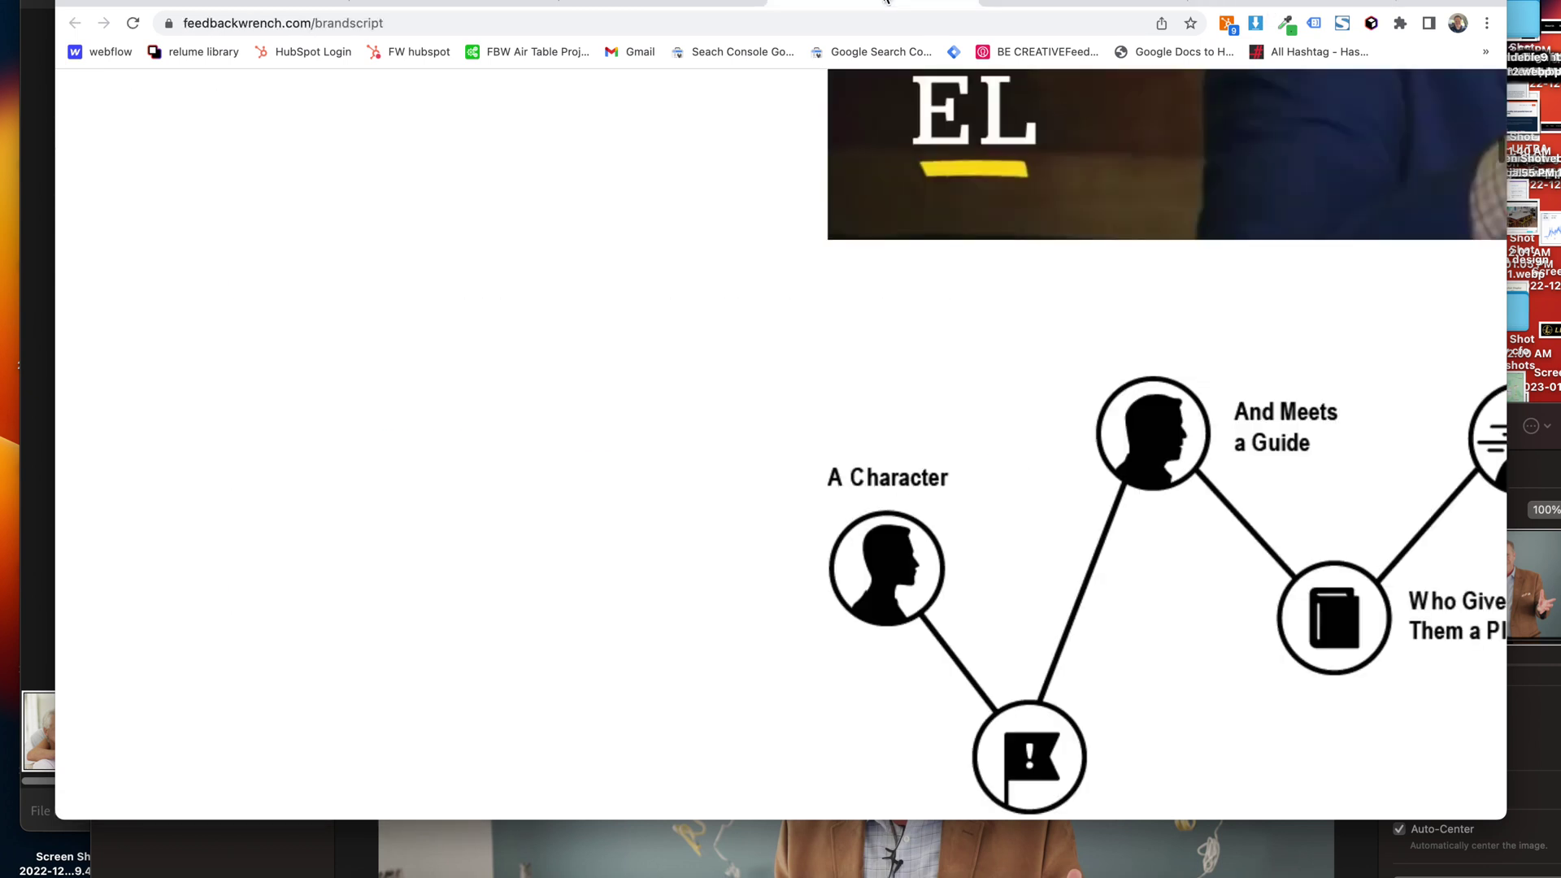
{"action": "left_click", "coordinate": [595, 30]}
{"action": "key", "text": "ctrl+c"}
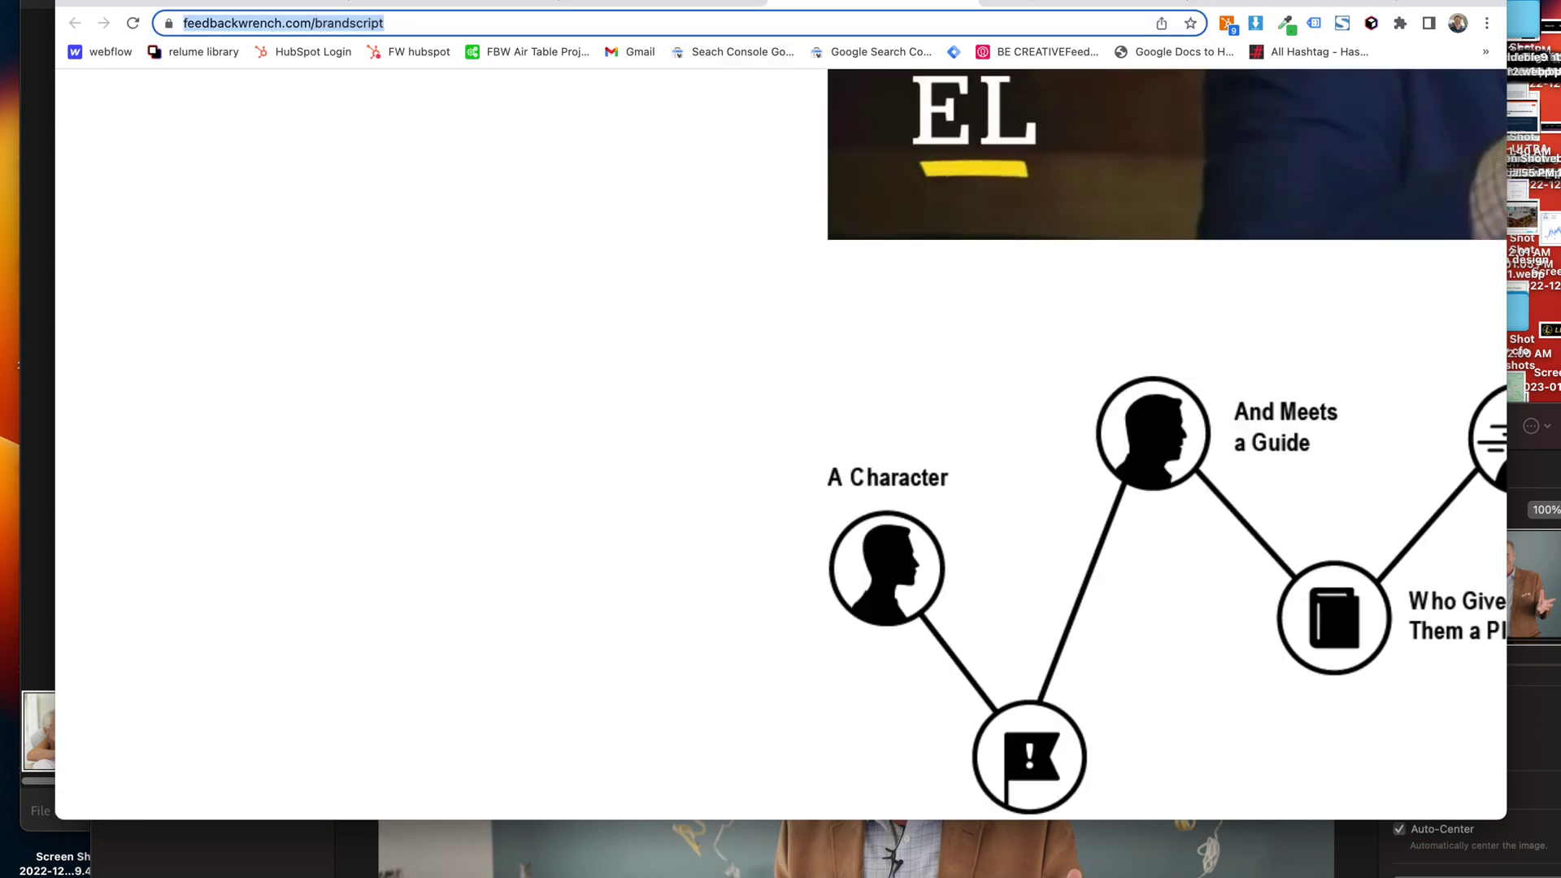
{"action": "left_click", "coordinate": [1024, 4]}
{"action": "left_click", "coordinate": [602, 162]}
{"action": "key", "text": "ctrl+v"}
{"action": "key", "text": "Return"}
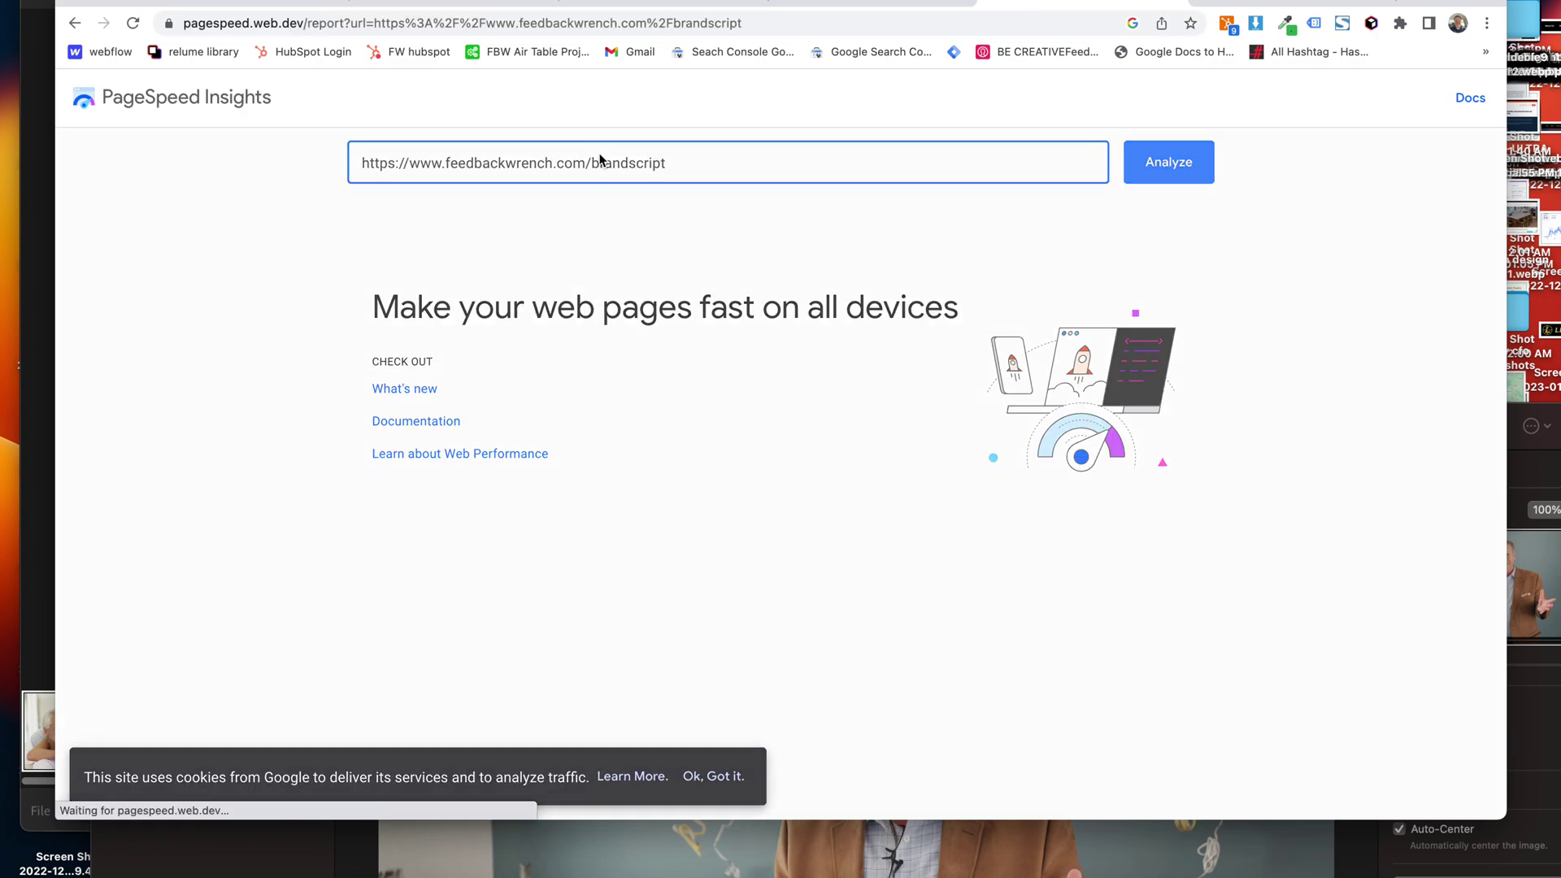
- Return to the brandscript page, zoom it back out and view it from the story diagrams up to its heading
{"action": "left_click", "coordinate": [867, 2]}
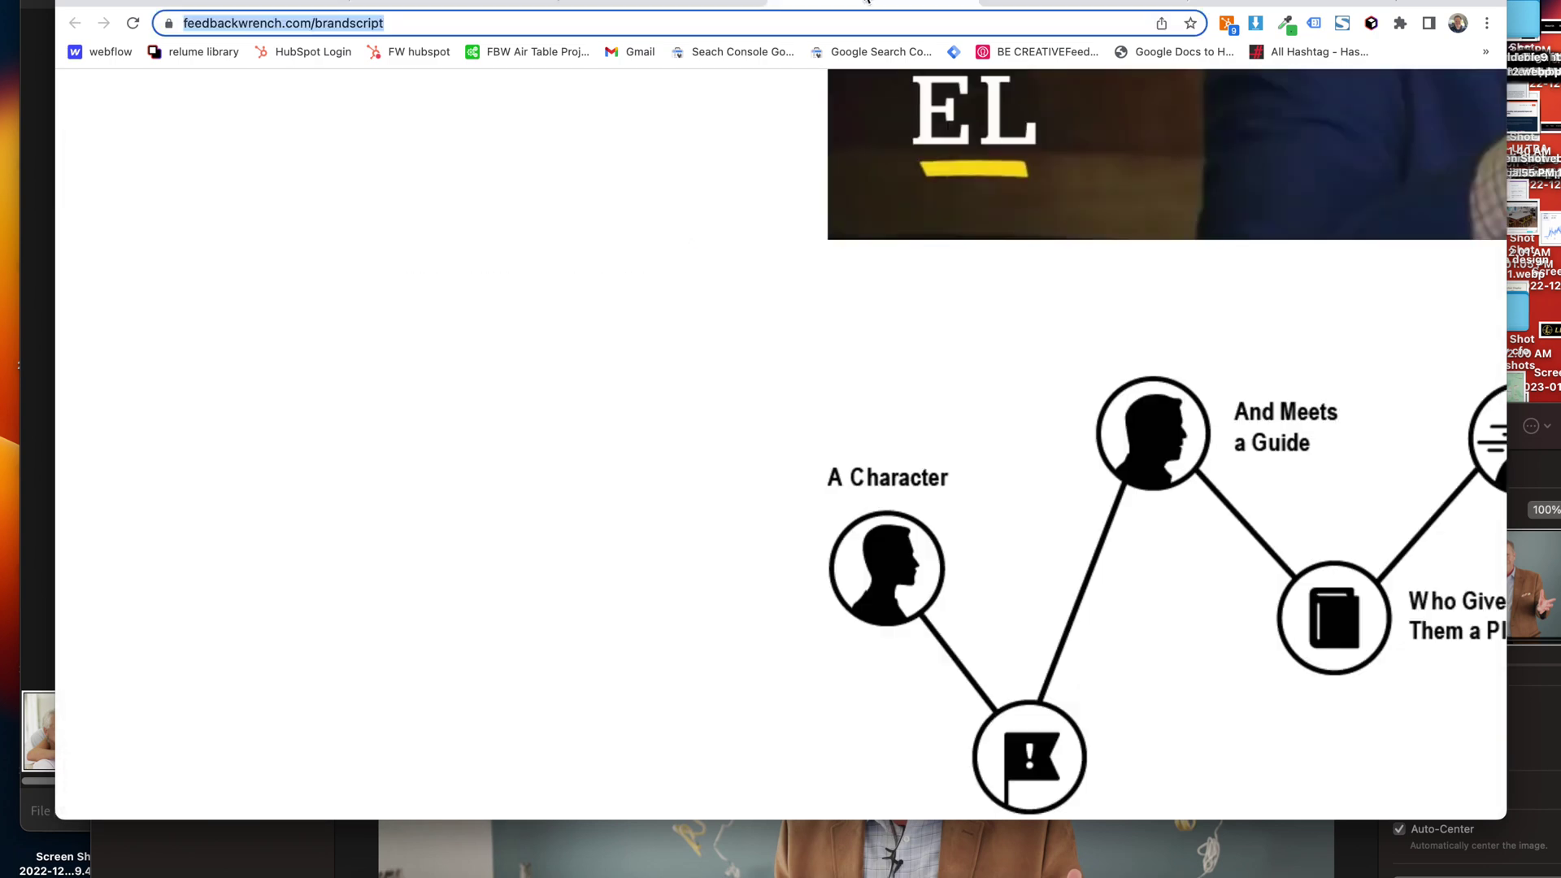
{"action": "right_click", "coordinate": [794, 416]}
{"action": "left_click", "coordinate": [845, 463]}
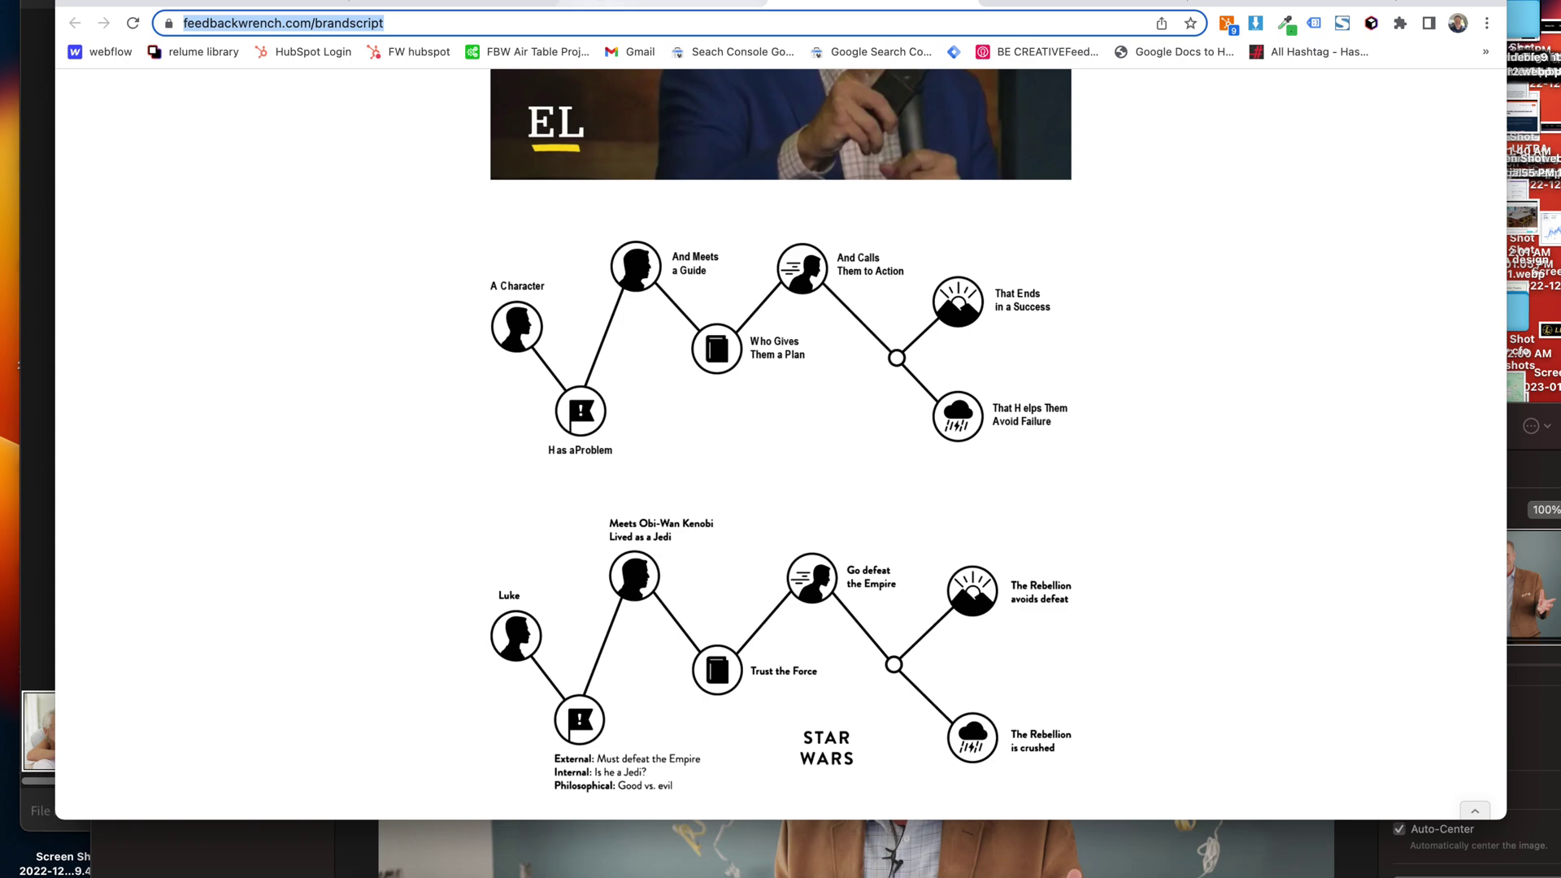
{"action": "scroll", "coordinate": [696, 411], "scroll_direction": "up", "scroll_amount": 15}
- Run the PageSpeed analysis again and compare the desktop and mobile Core Web Vitals for the brandscript page
{"action": "left_click", "coordinate": [1081, 3]}
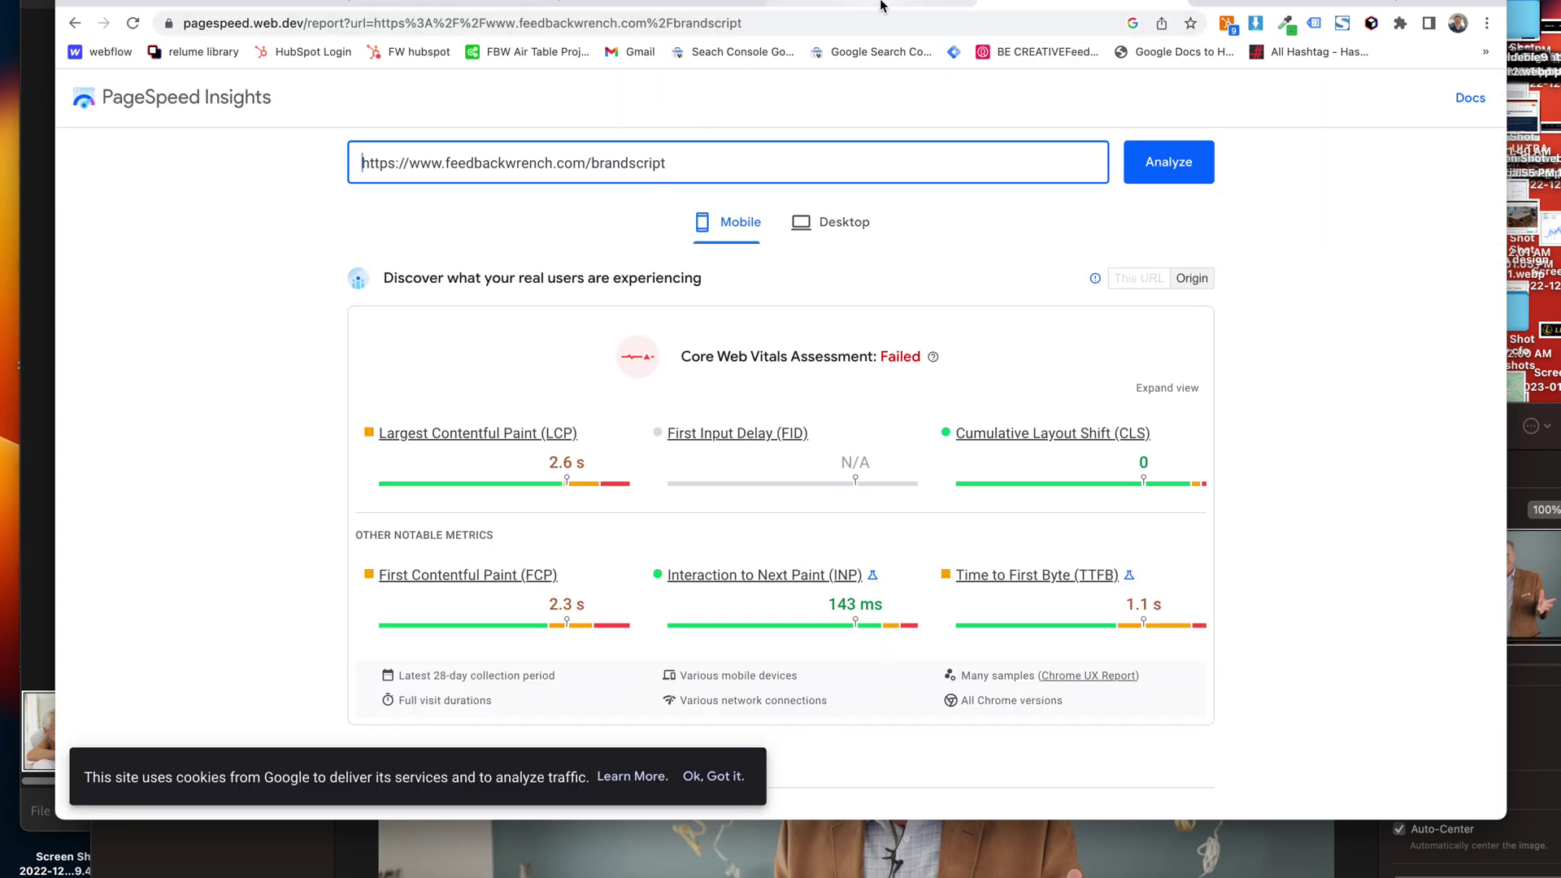
{"action": "left_click", "coordinate": [1174, 171]}
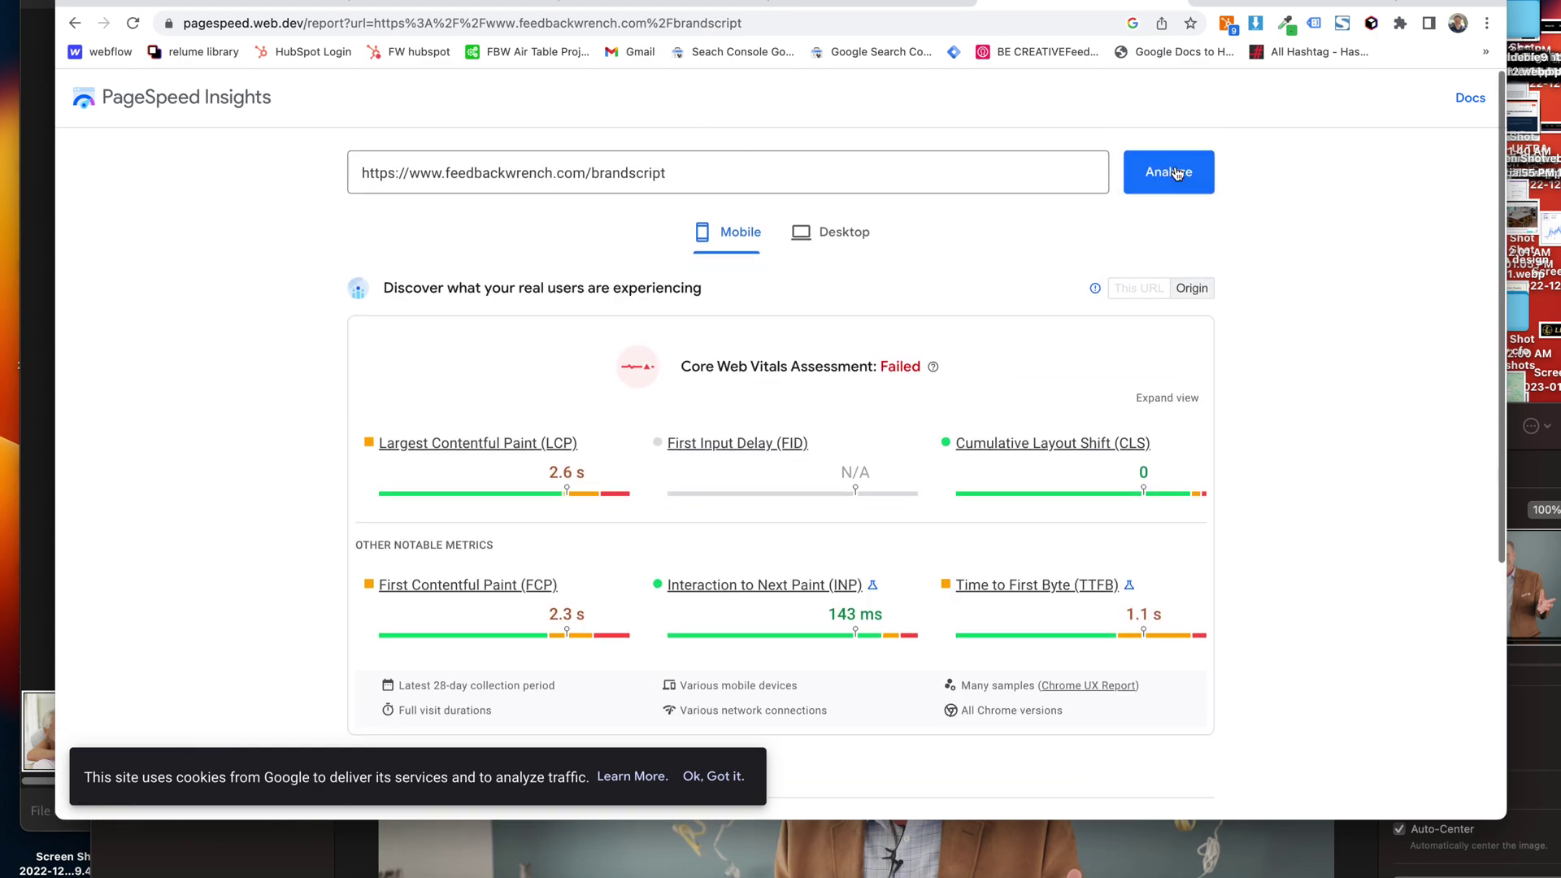
{"action": "left_click", "coordinate": [800, 222]}
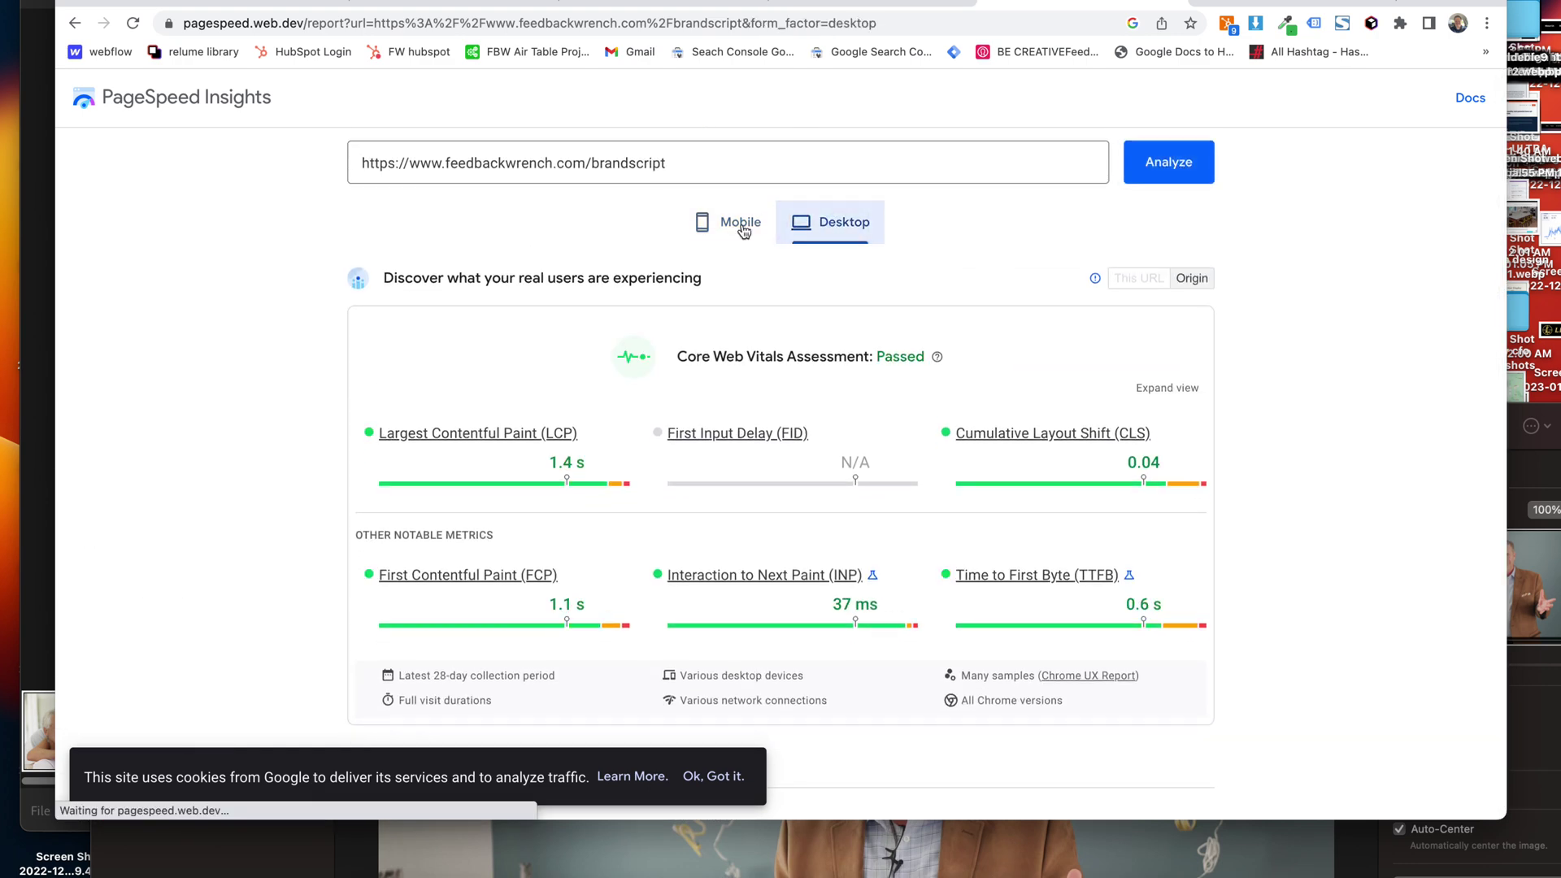
{"action": "left_click", "coordinate": [707, 227]}
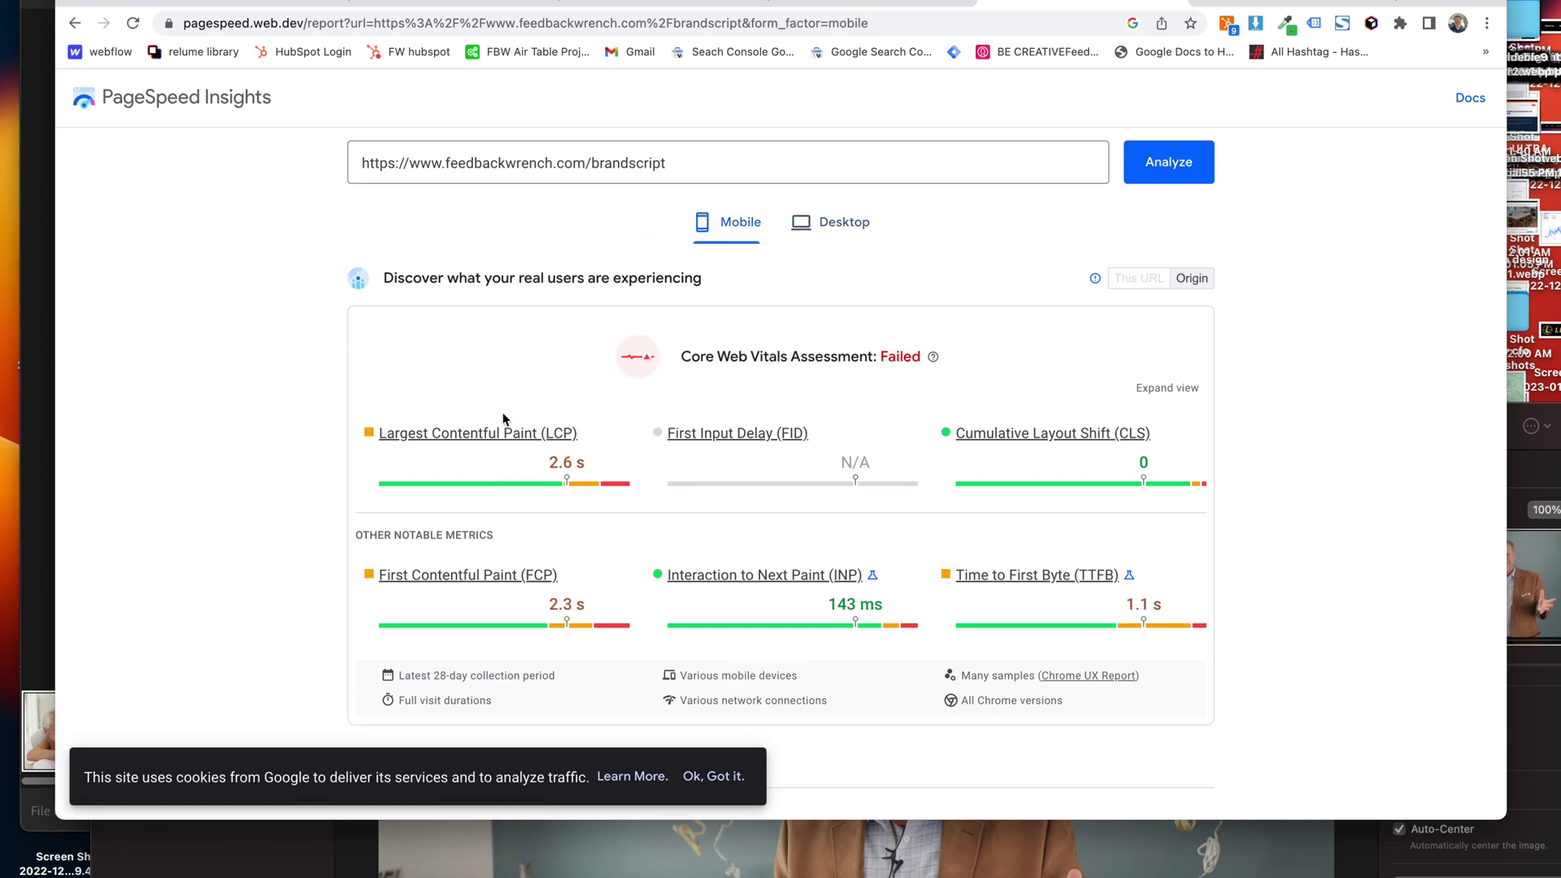
{"action": "scroll", "coordinate": [491, 440], "scroll_direction": "down", "scroll_amount": 5}
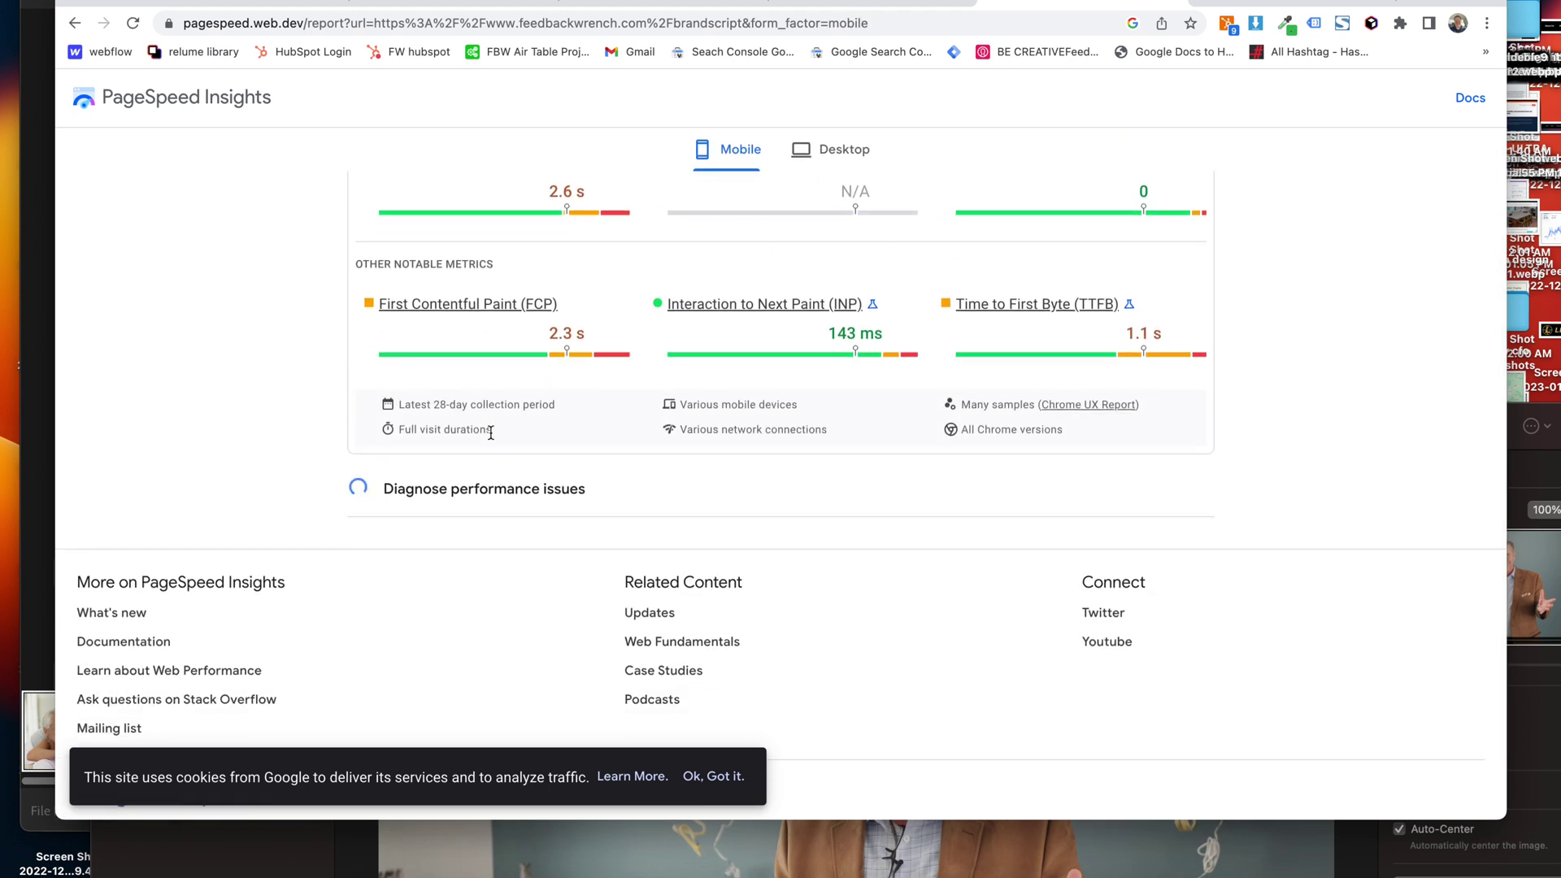
{"action": "scroll", "coordinate": [488, 446], "scroll_direction": "down", "scroll_amount": 2}
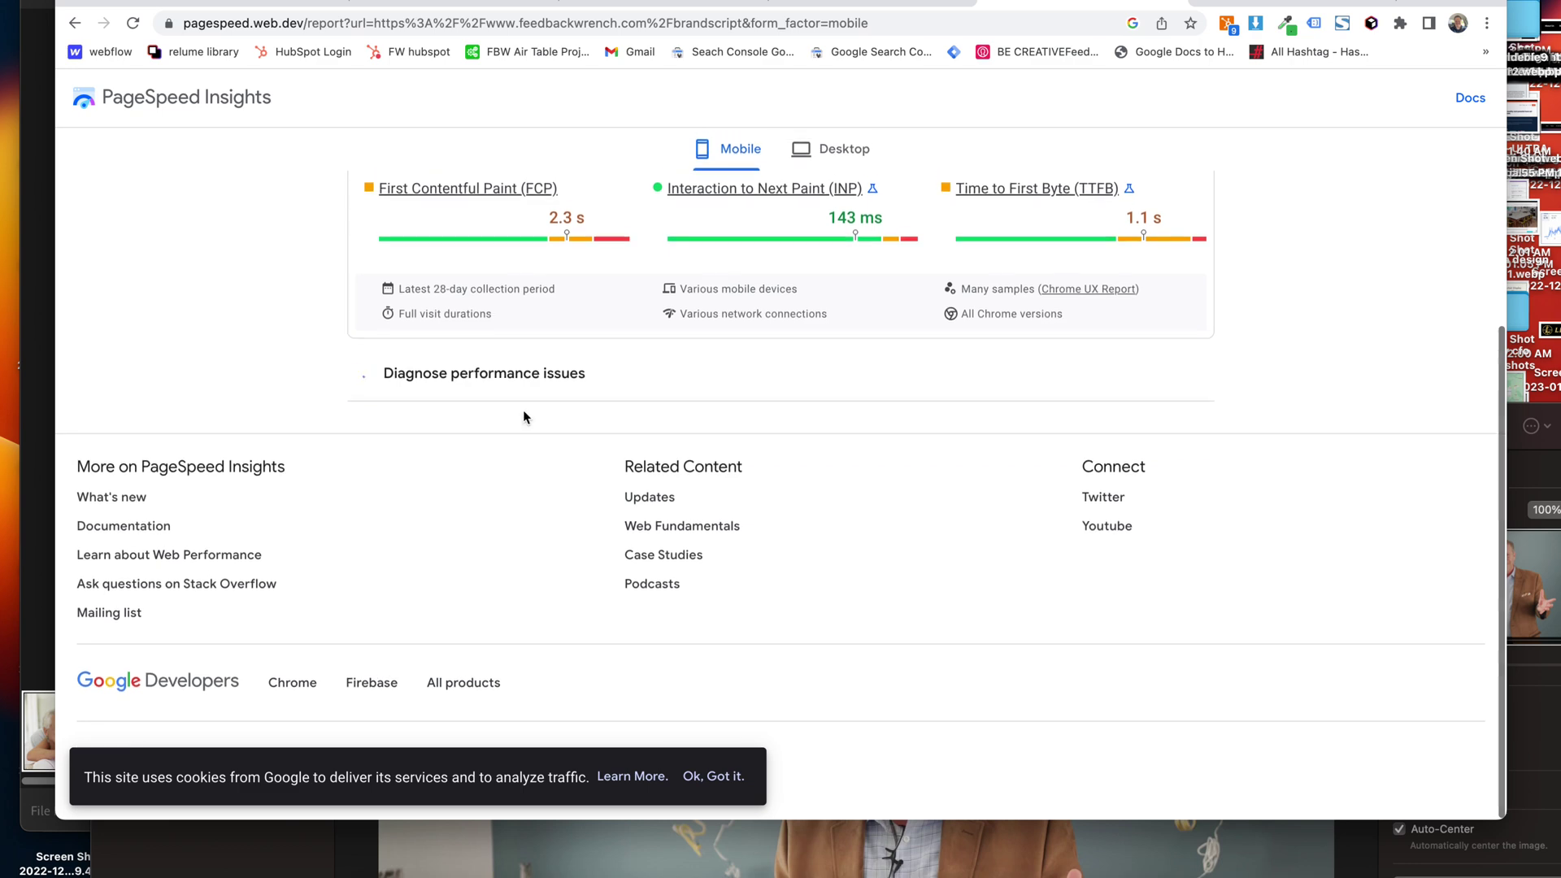
{"action": "scroll", "coordinate": [526, 393], "scroll_direction": "up", "scroll_amount": 6}
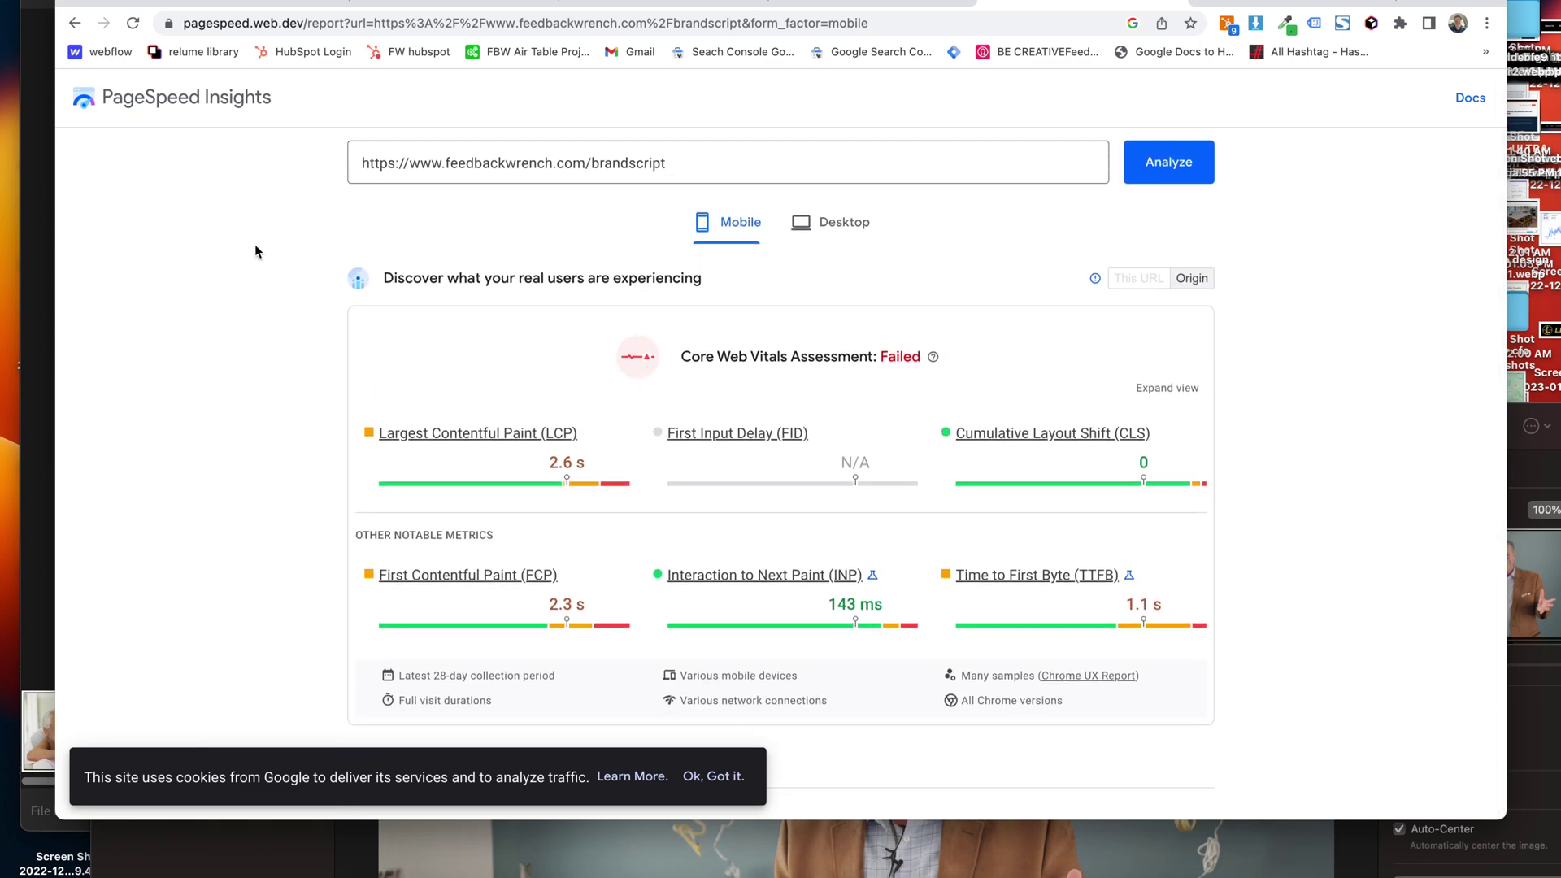
- Look through the feedbackwrench.com/brandscript page content and return to its heading
{"action": "left_click", "coordinate": [853, 3]}
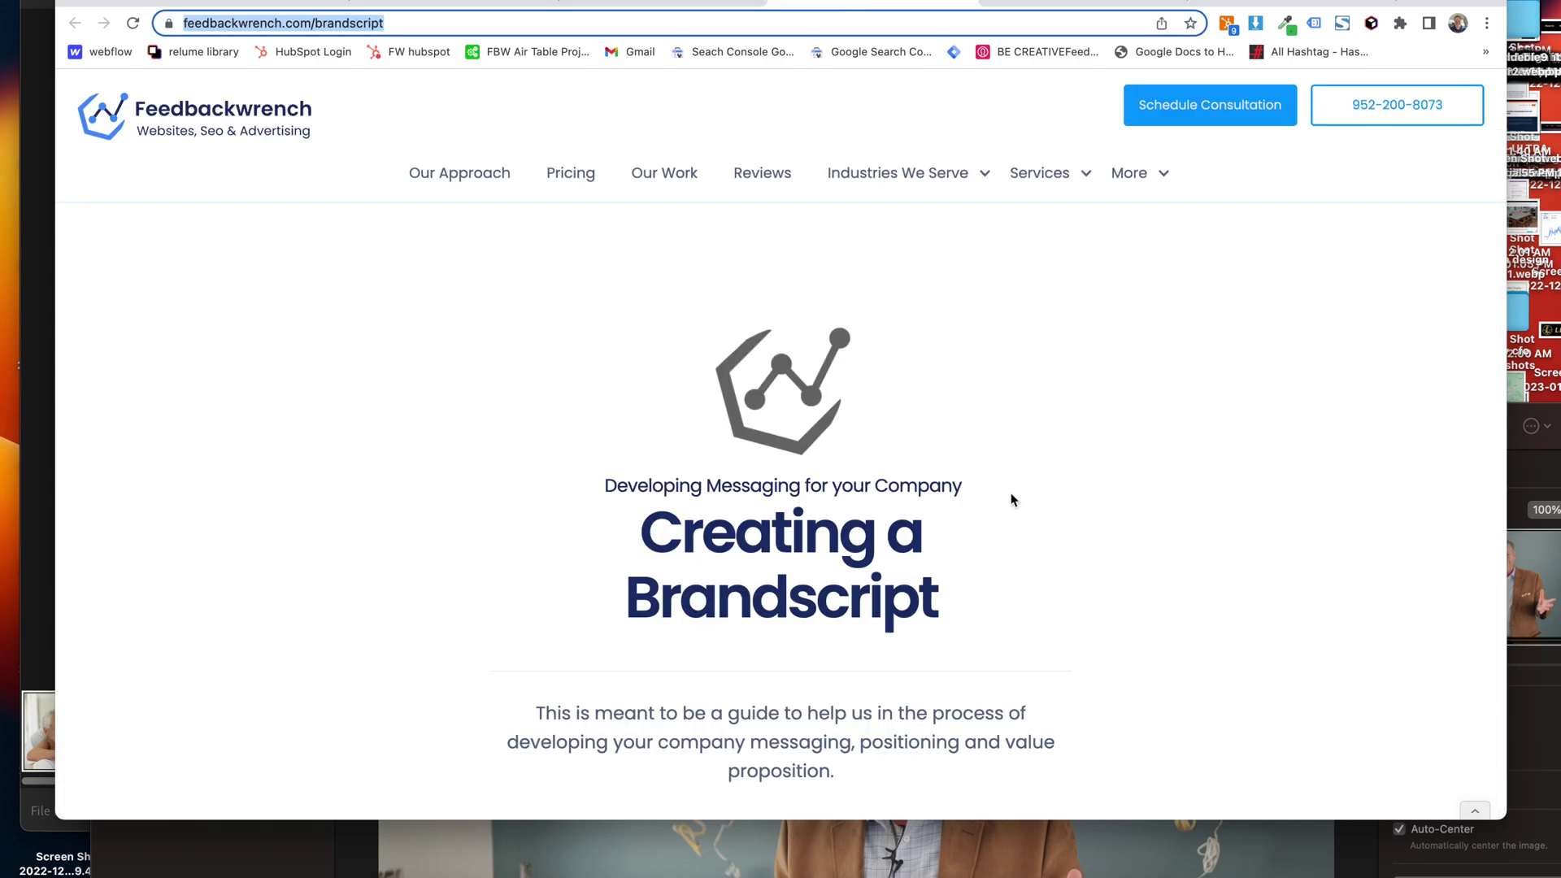
{"action": "scroll", "coordinate": [1081, 342], "scroll_direction": "down", "scroll_amount": 10}
{"action": "scroll", "coordinate": [1081, 344], "scroll_direction": "up", "scroll_amount": 10}
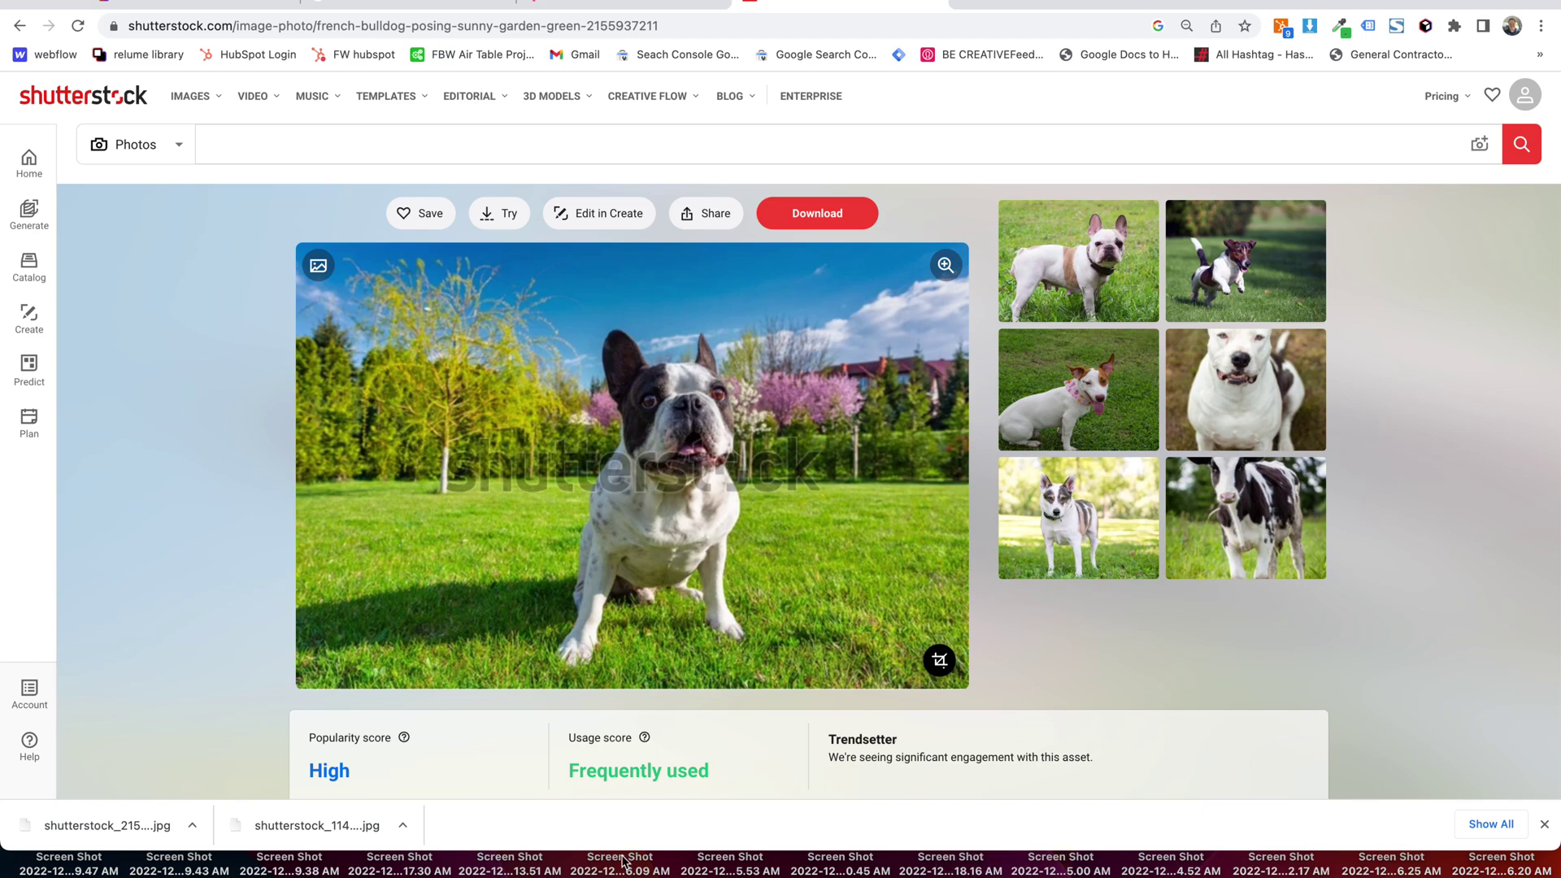
{"action": "key", "text": "ctrl+Right"}
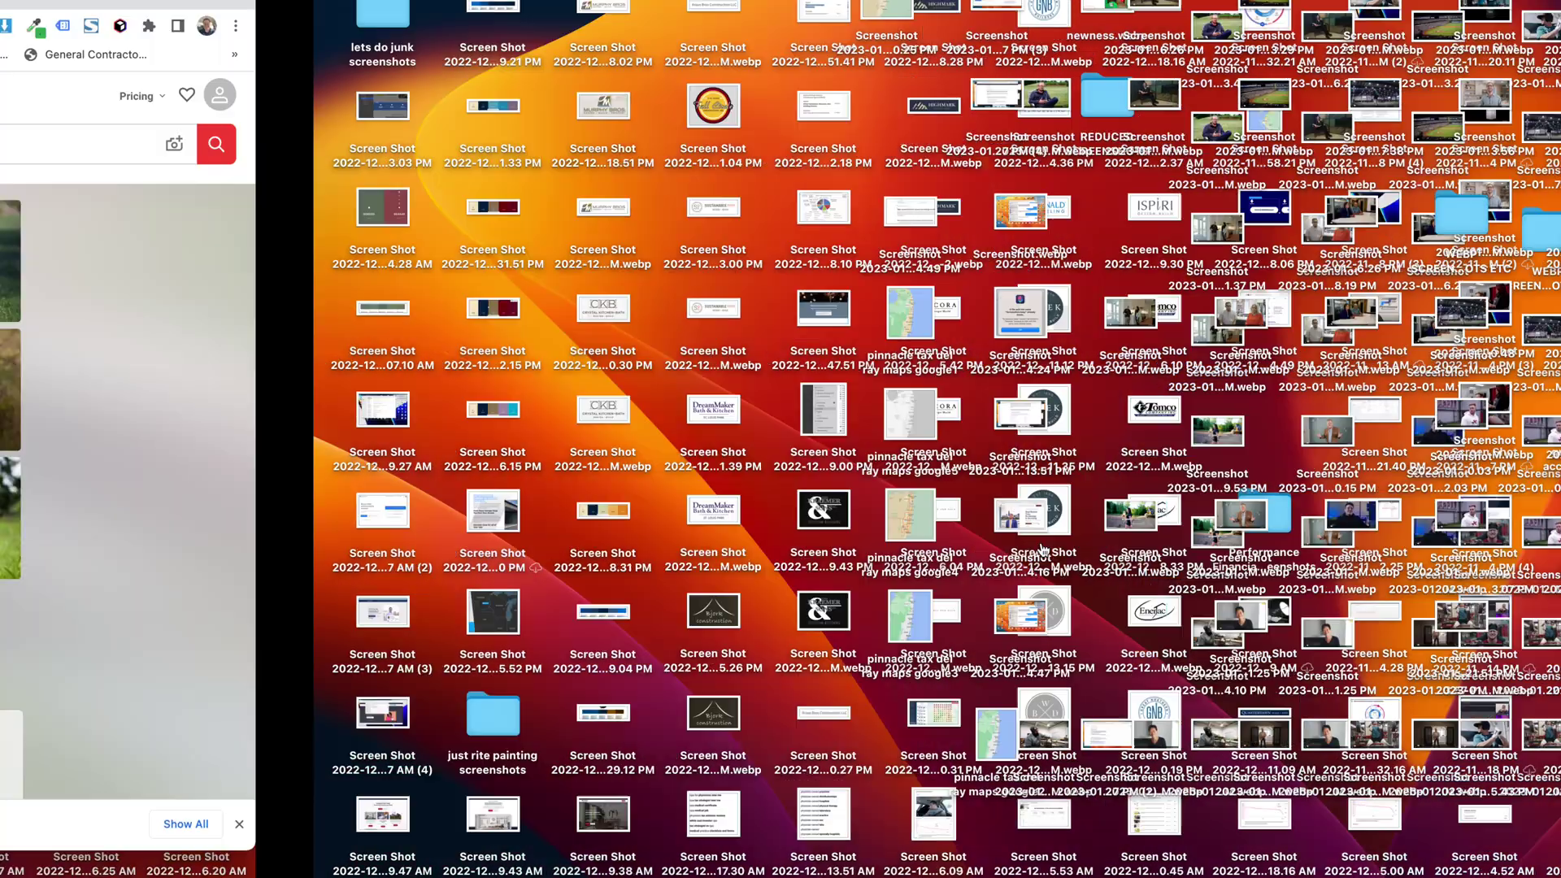
{"action": "key", "text": "ctrl+Left"}
{"action": "left_click", "coordinate": [695, 363]}
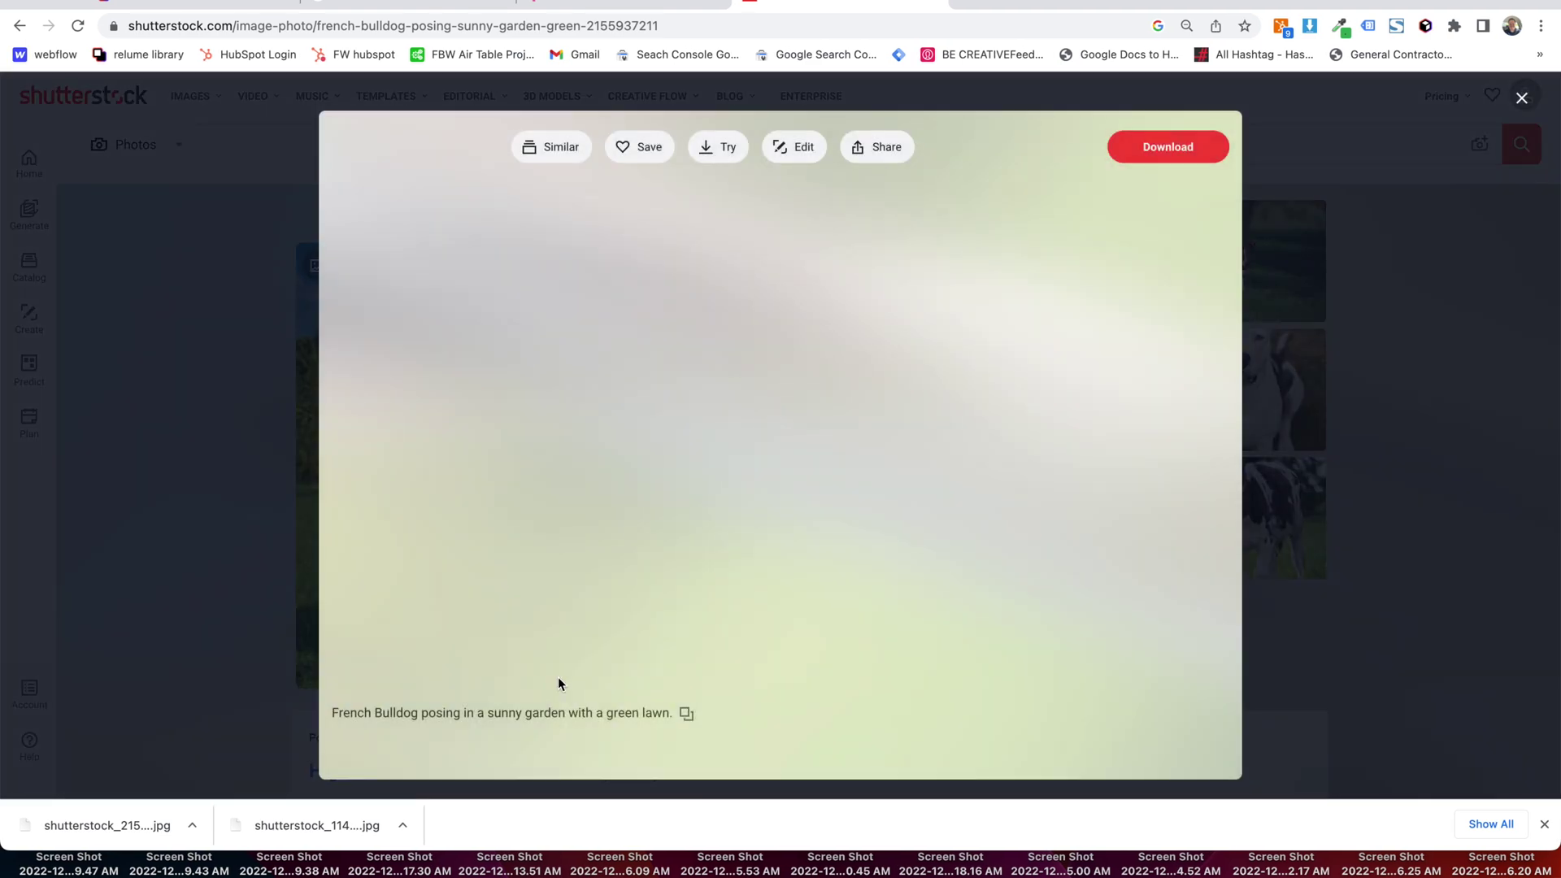
{"action": "left_click", "coordinate": [1266, 646]}
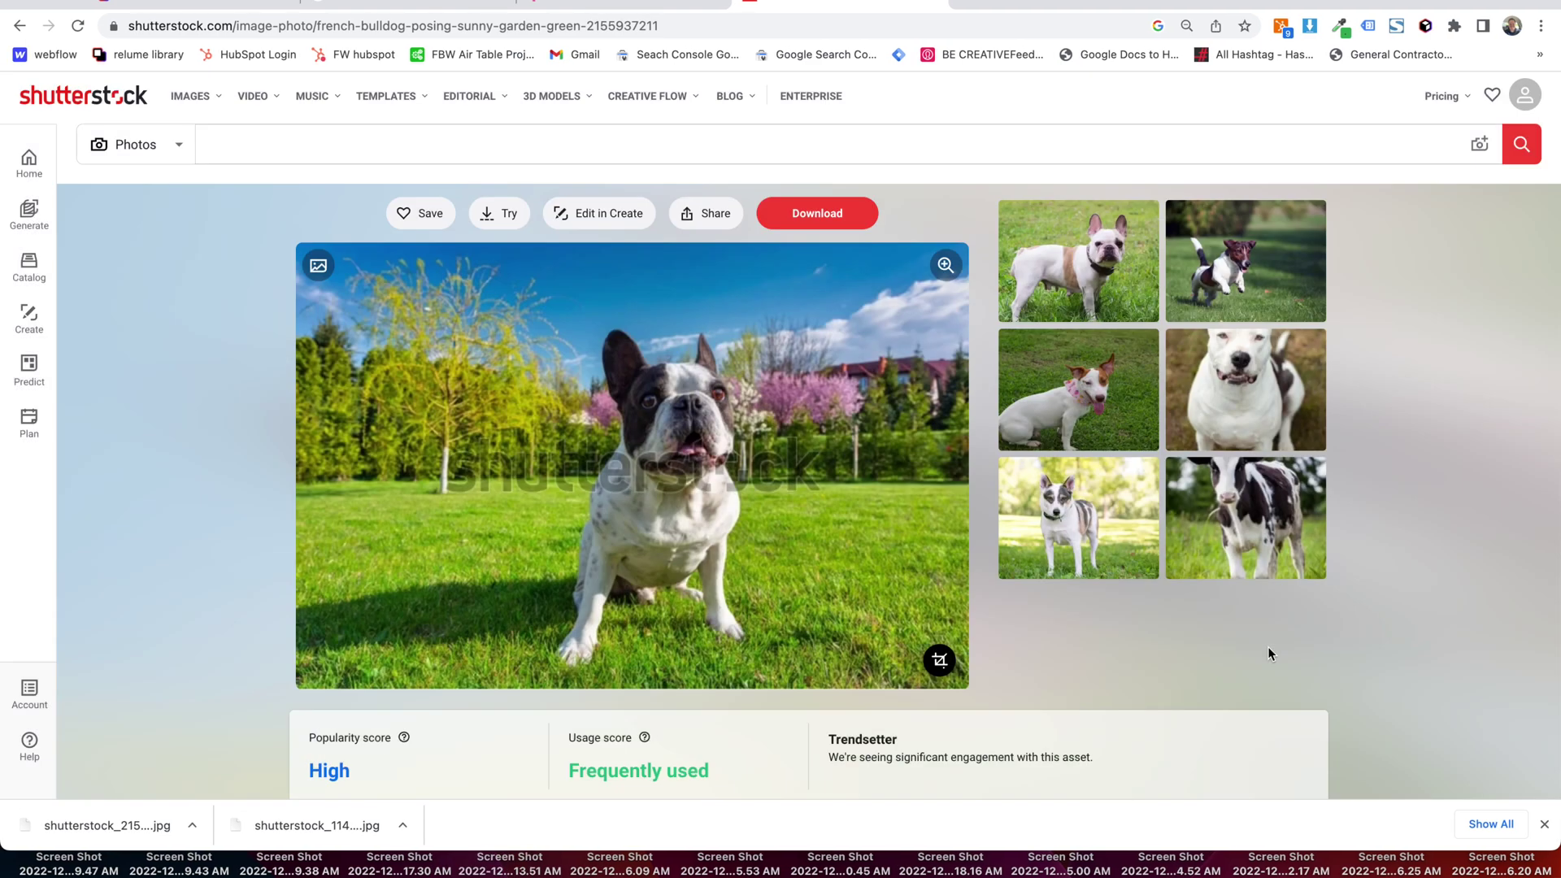